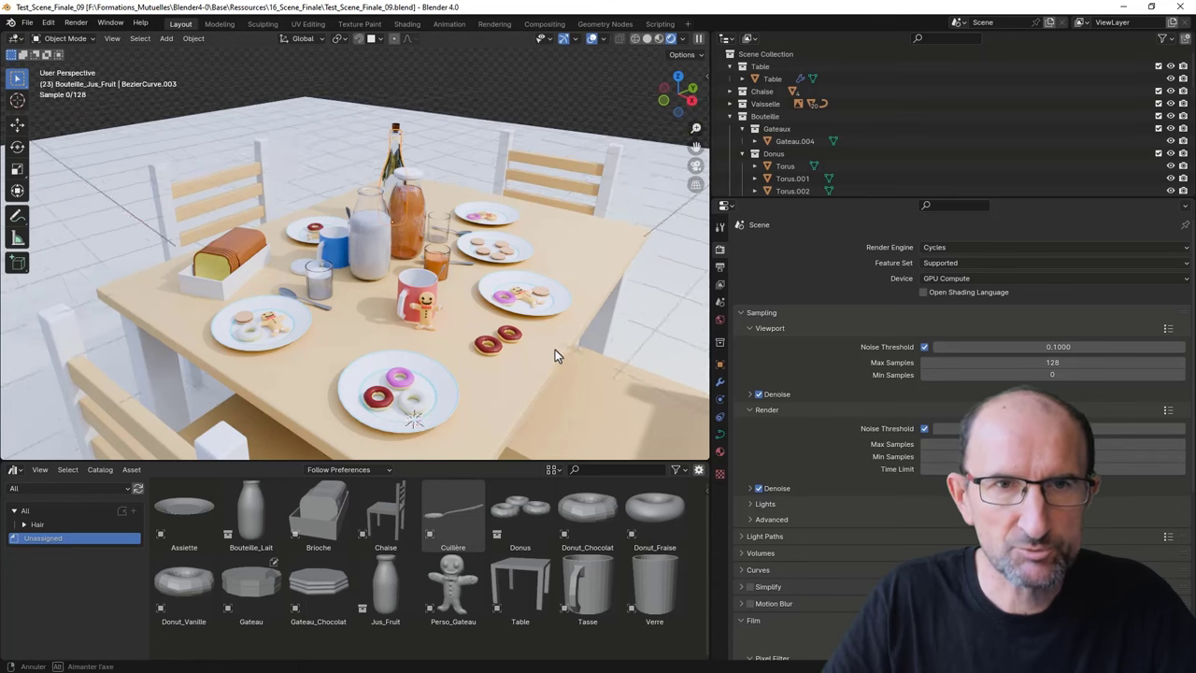
Look around the table scene and try the Outliner's View Layer and Video Sequencer display modes.
mouse_move(581, 344)
middle_down()
mouse_move(439, 366)
mouse_move(485, 341)
middle_up()
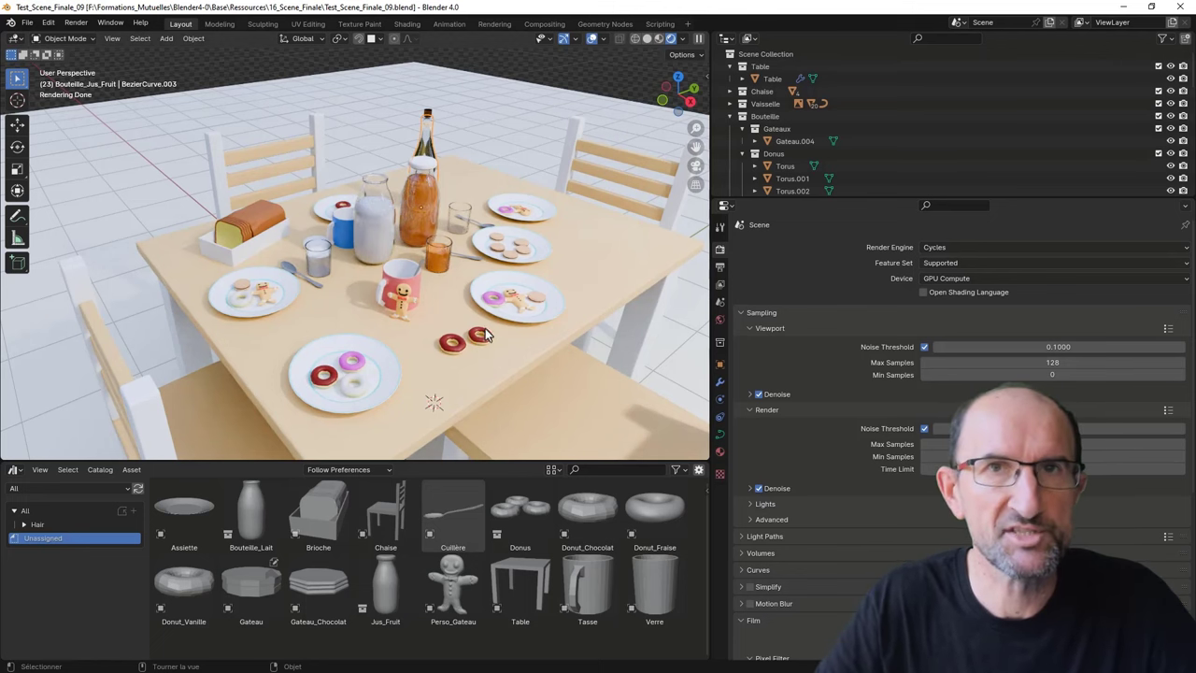
mouse_move(425, 316)
middle_down()
mouse_move(433, 324)
mouse_move(404, 296)
mouse_move(434, 270)
middle_up()
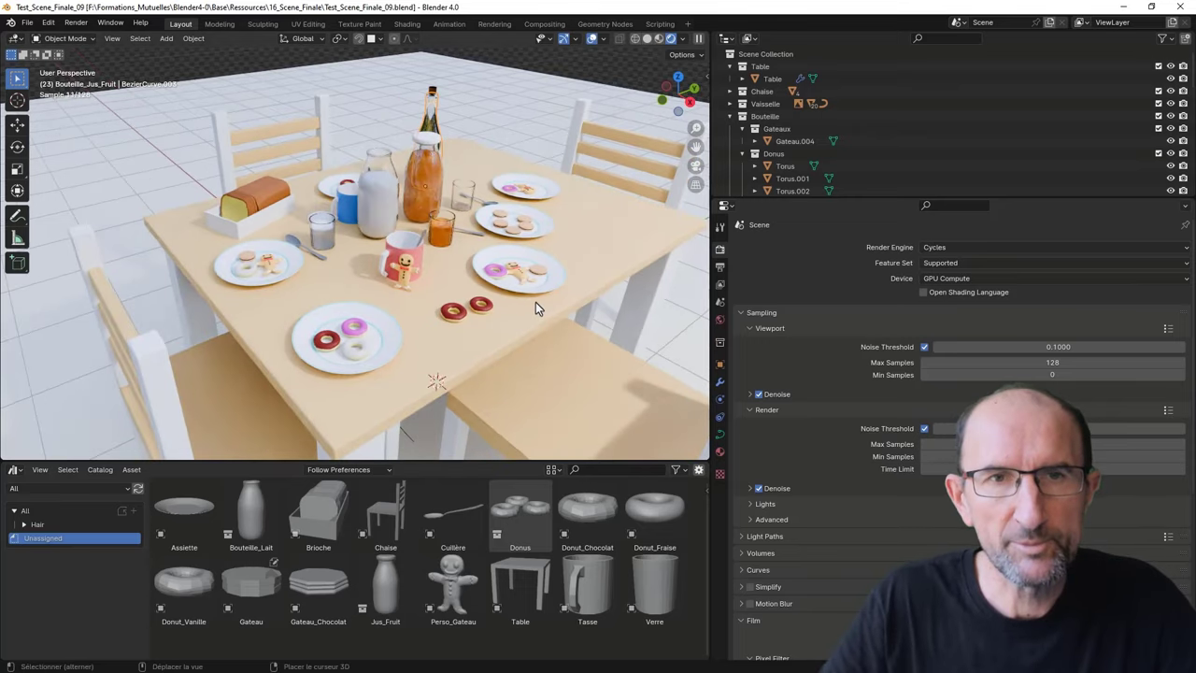
shift+middle_drag(535, 301, 510, 304)
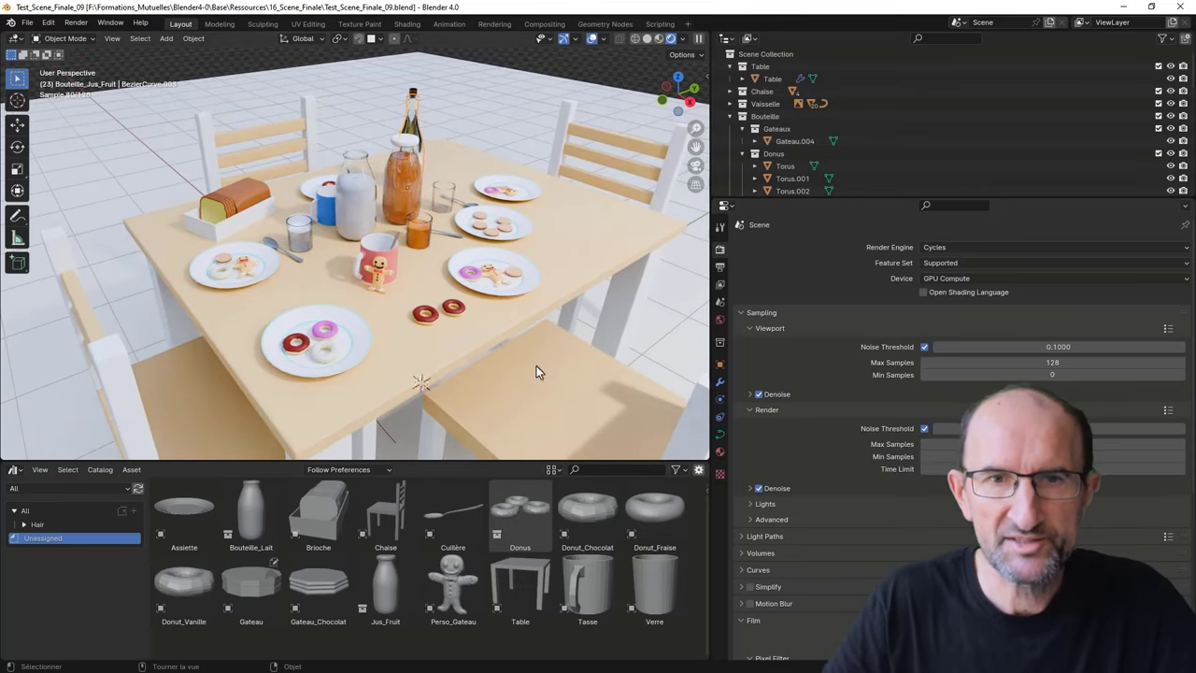
click(748, 40)
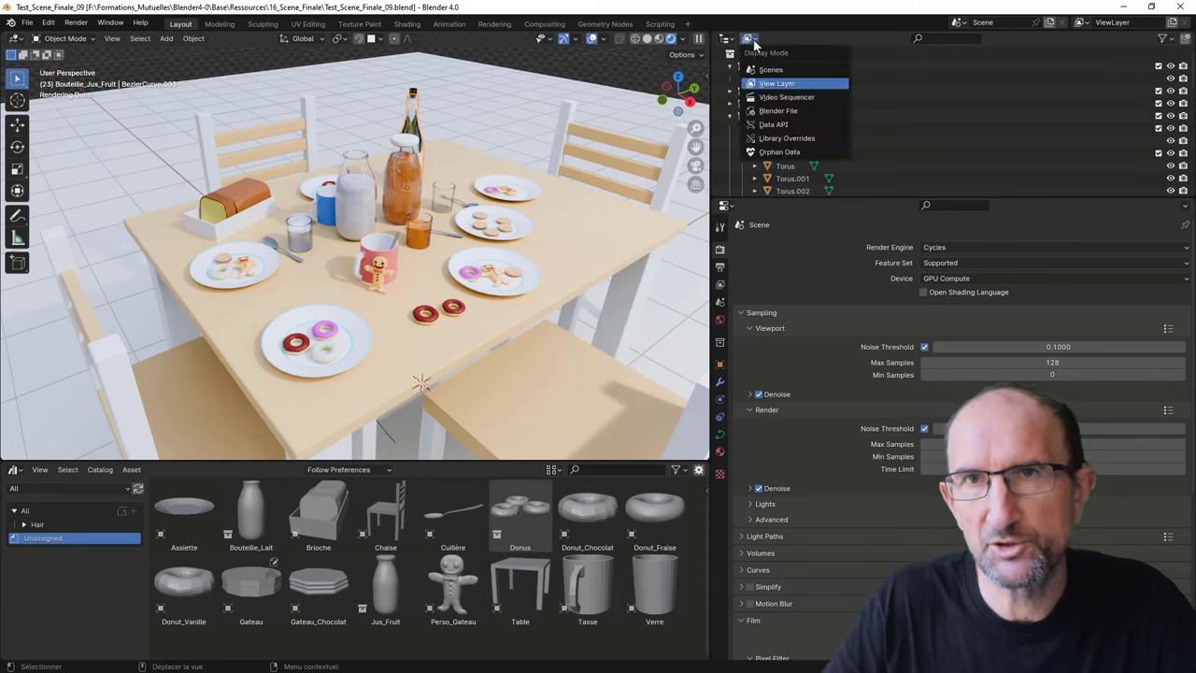
click(764, 88)
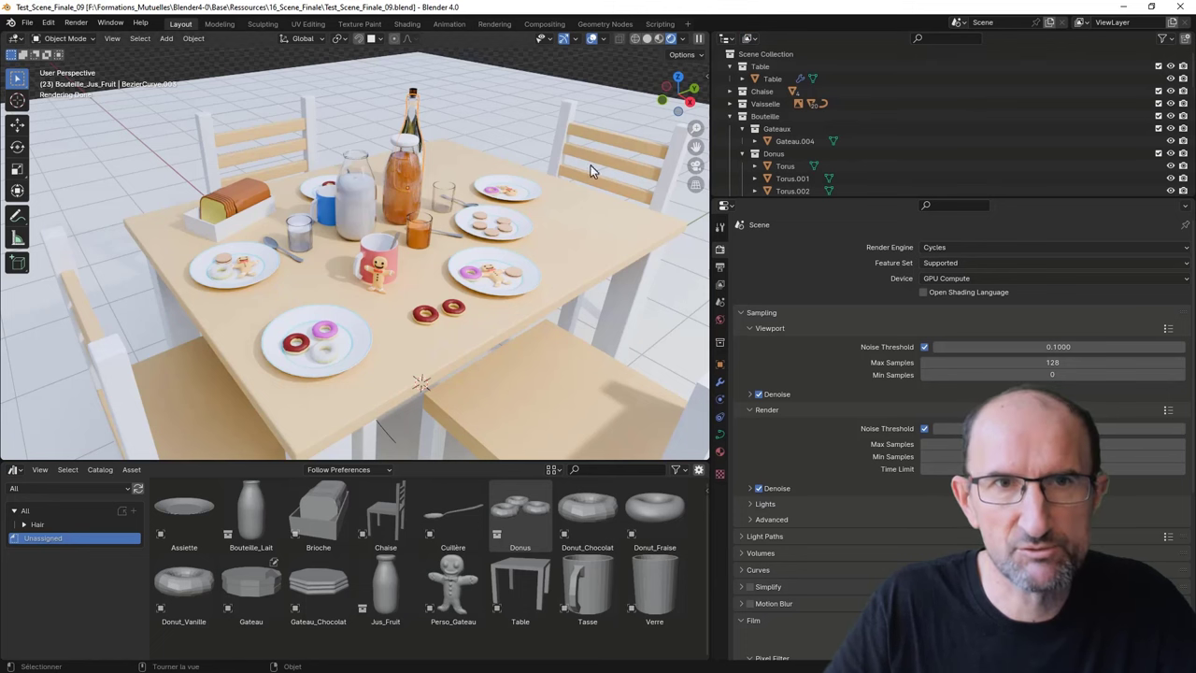
click(752, 41)
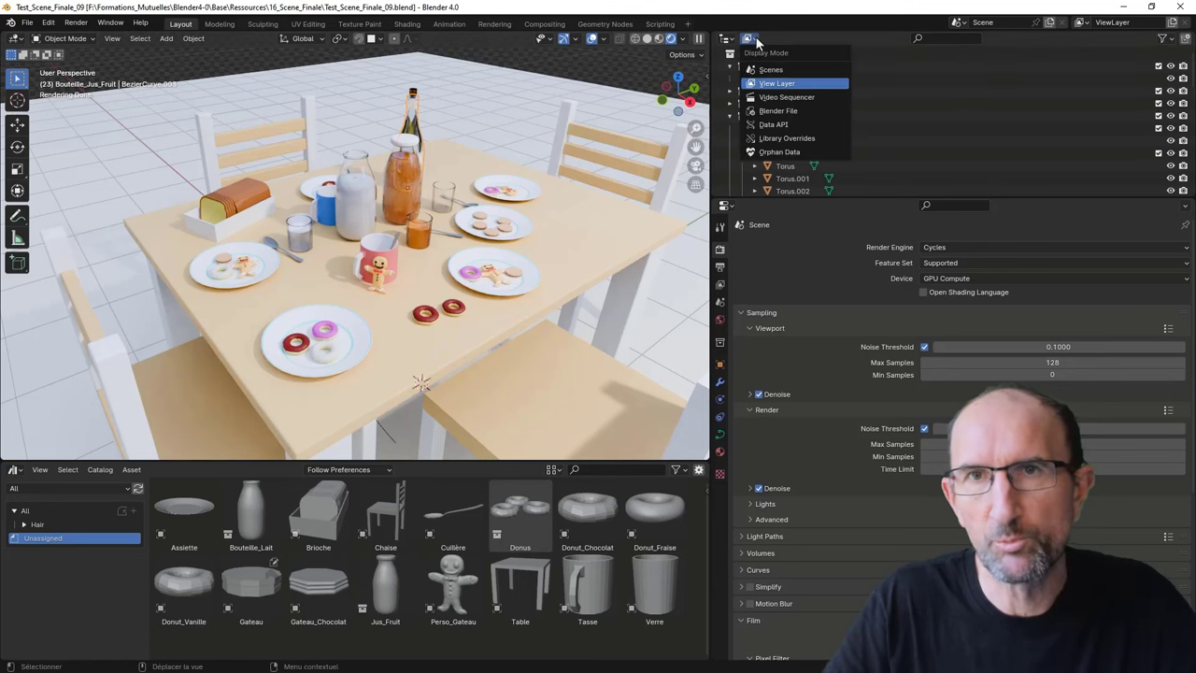
click(781, 99)
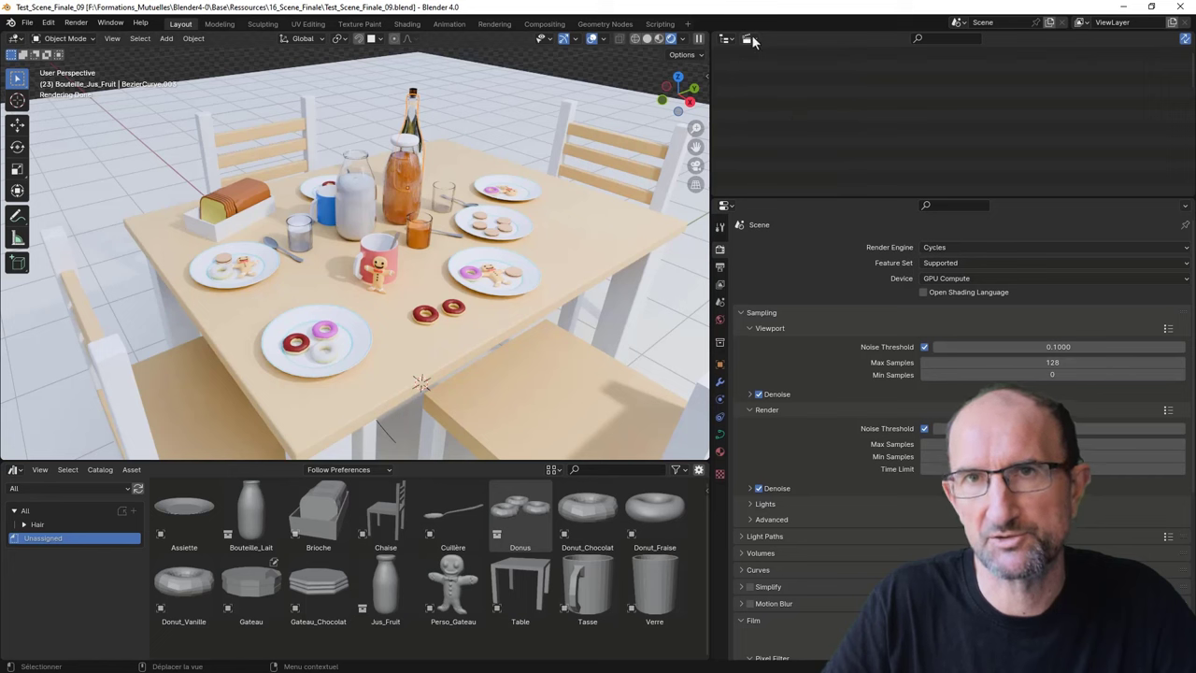
Switch the Outliner to Blender File mode and enlarge it to reveal Scenes.
click(751, 38)
click(776, 112)
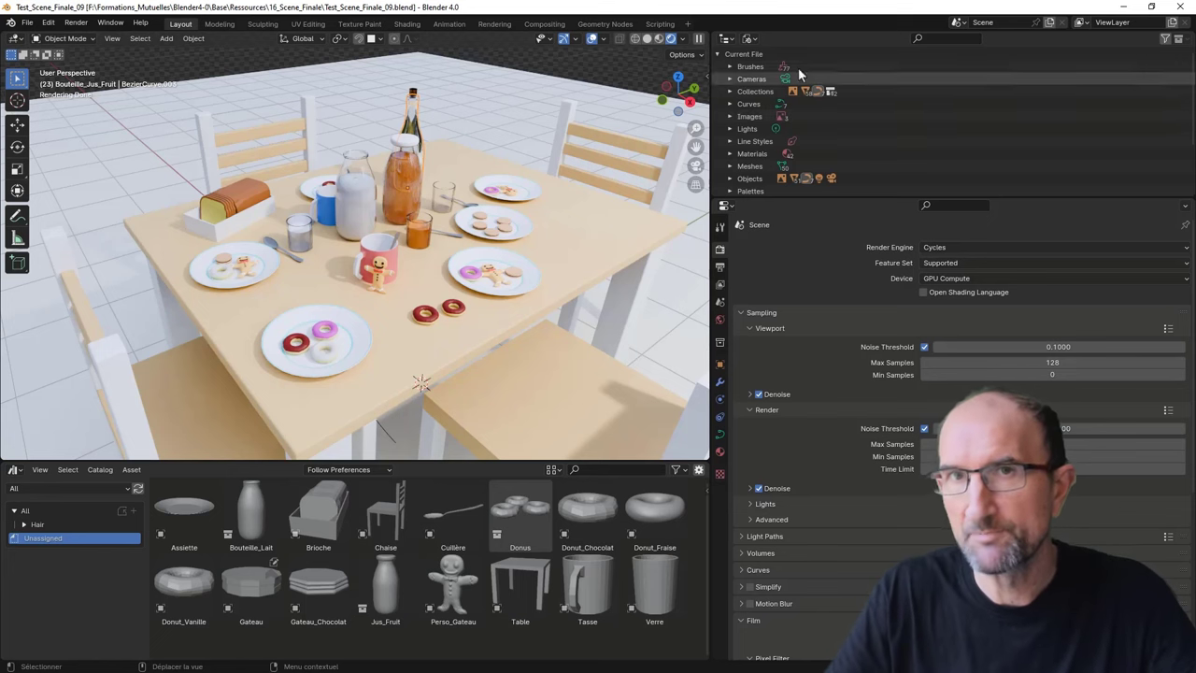
click(751, 40)
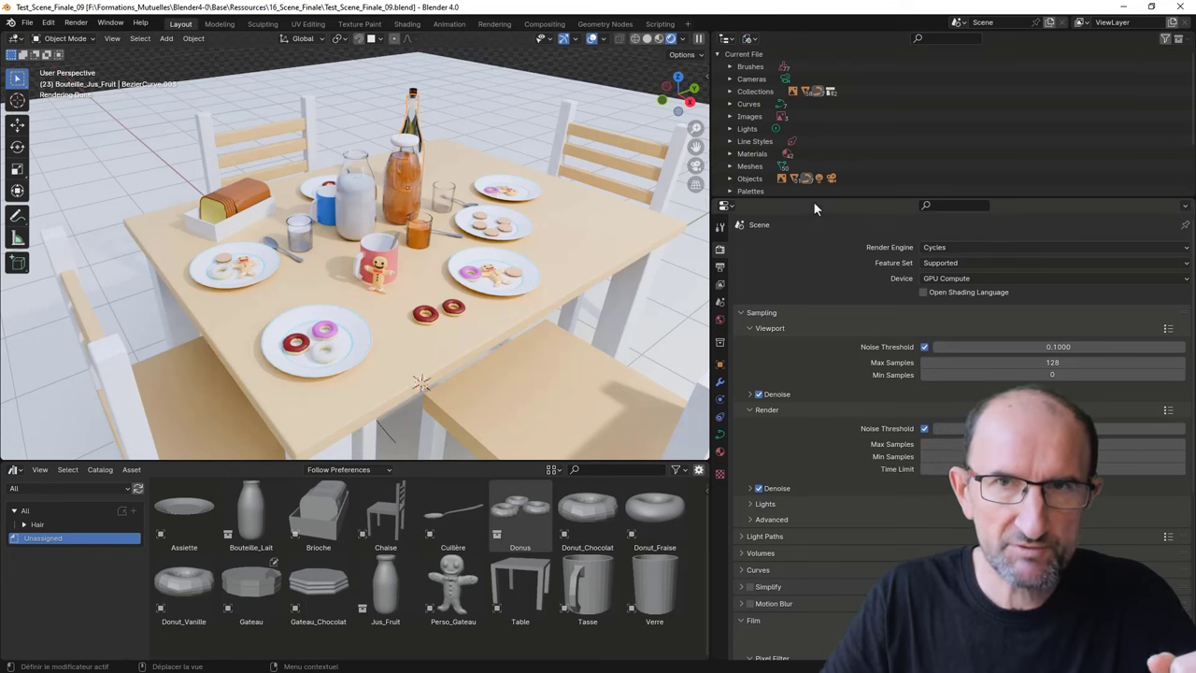
drag(815, 198, 823, 215)
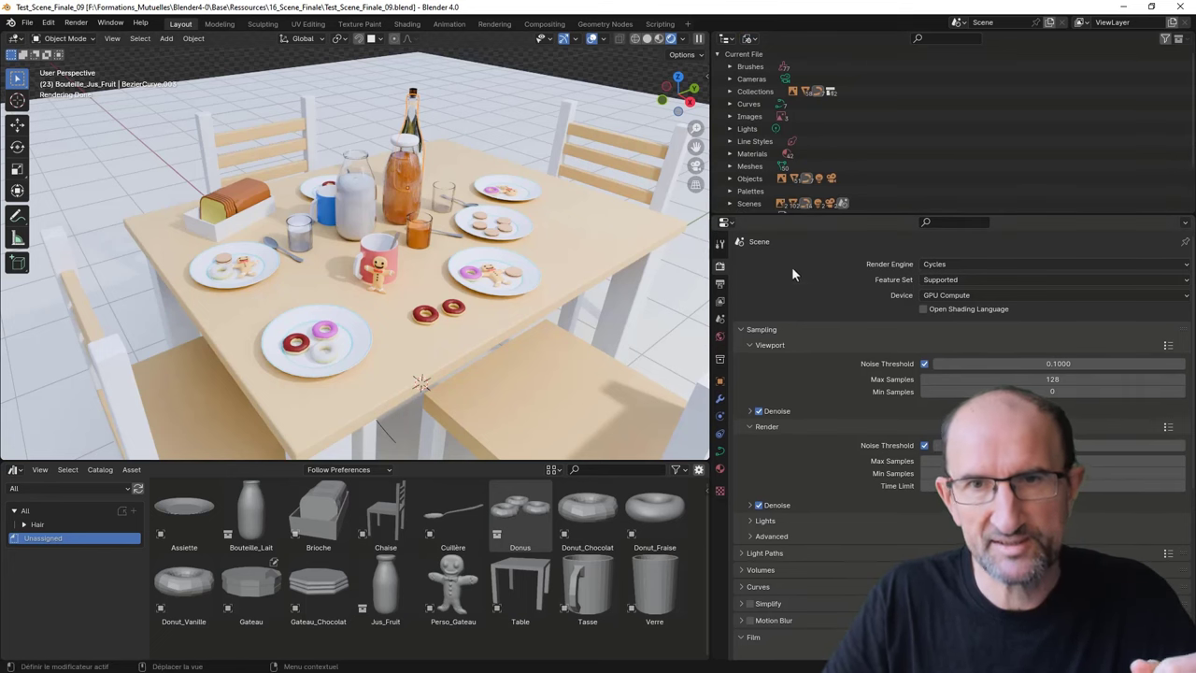
Show the bottle's Material Properties and scroll through every material in the browse list.
click(719, 470)
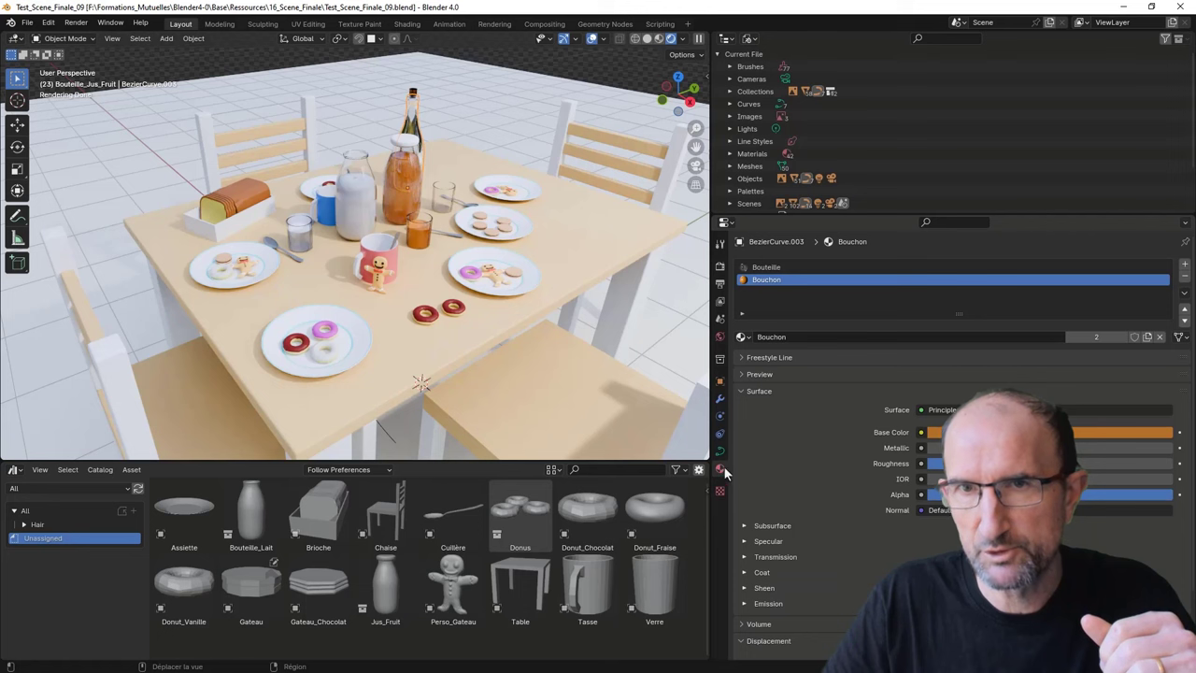
click(742, 338)
scroll(785, 397, down, 8)
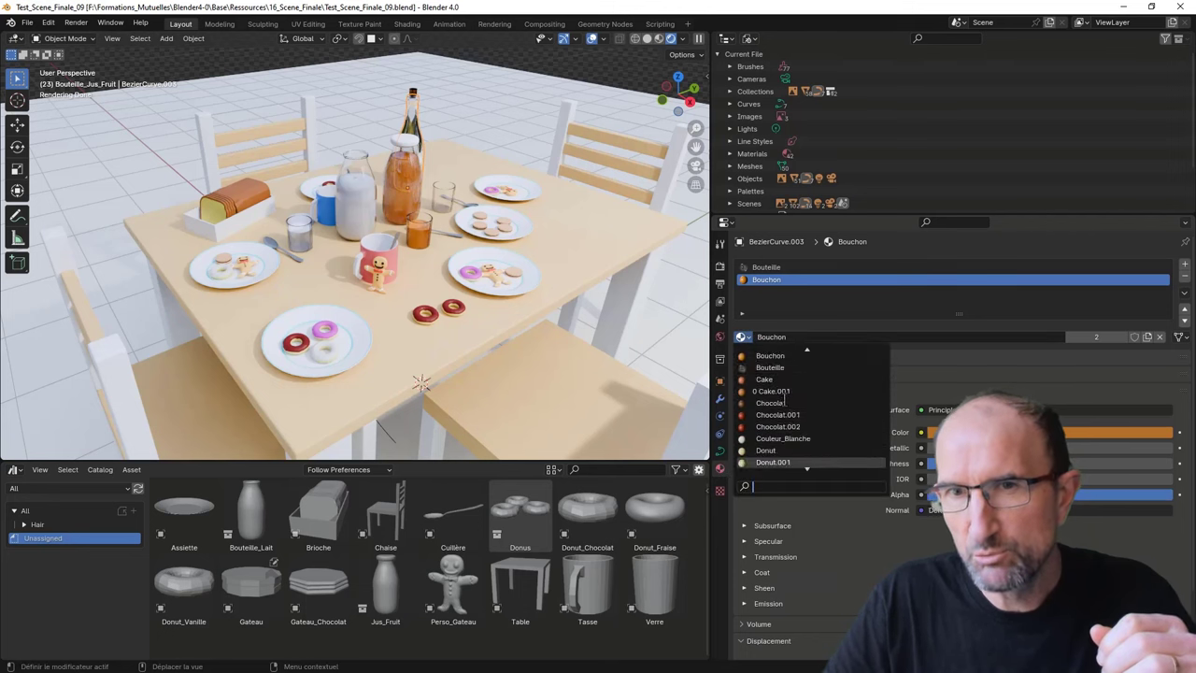
scroll(785, 397, down, 5)
scroll(784, 397, down, 3)
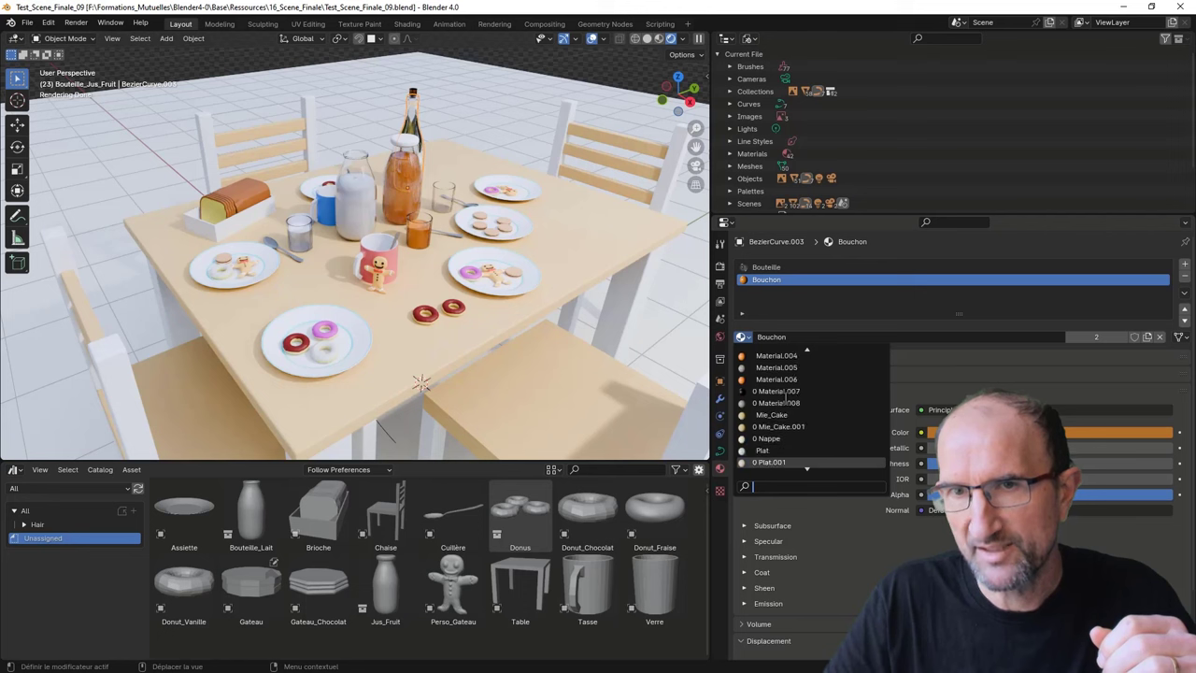
scroll(786, 399, down, 2)
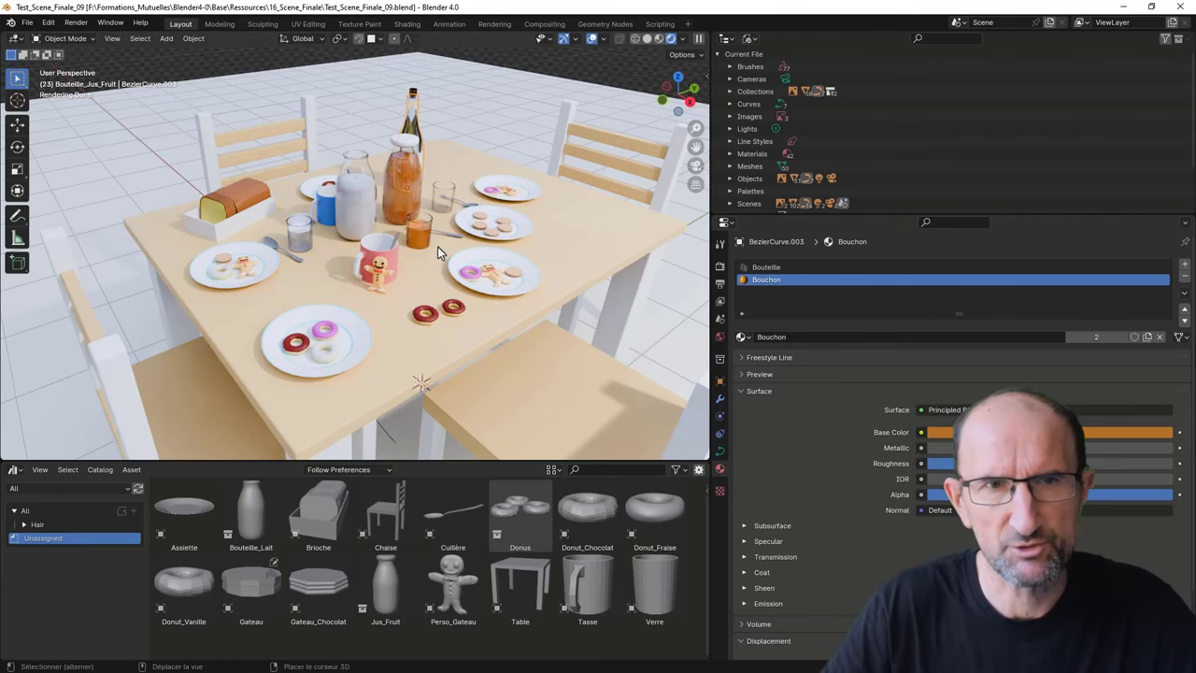
mouse_move(438, 246)
ctrl+middle_down()
mouse_move(340, 293)
mouse_move(425, 228)
ctrl+middle_up()
Duplicate the pink mug and place the copy to its left, with snapping enabled.
click(441, 213)
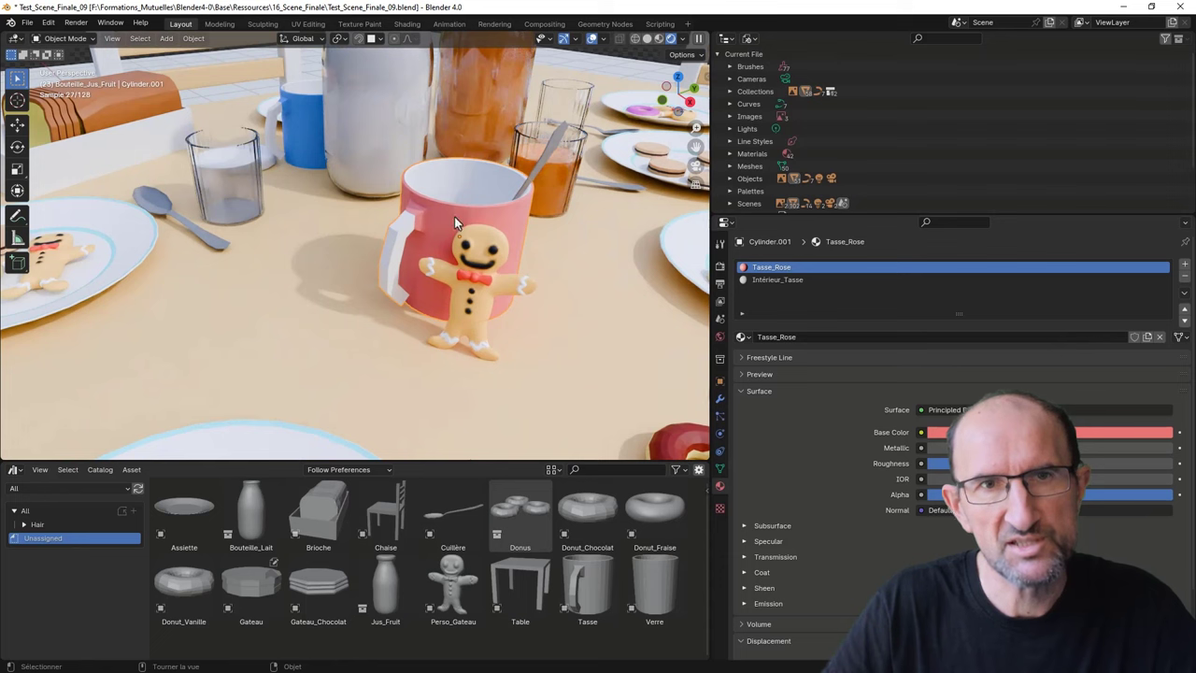
key(shift+d)
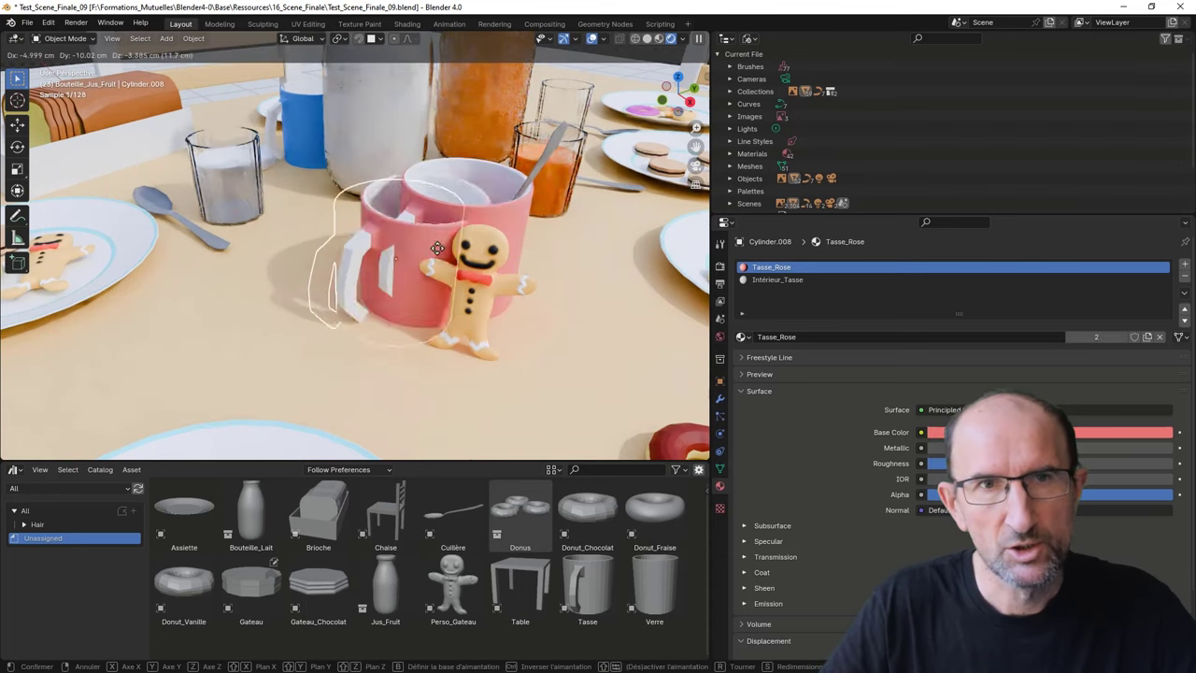
click(309, 279)
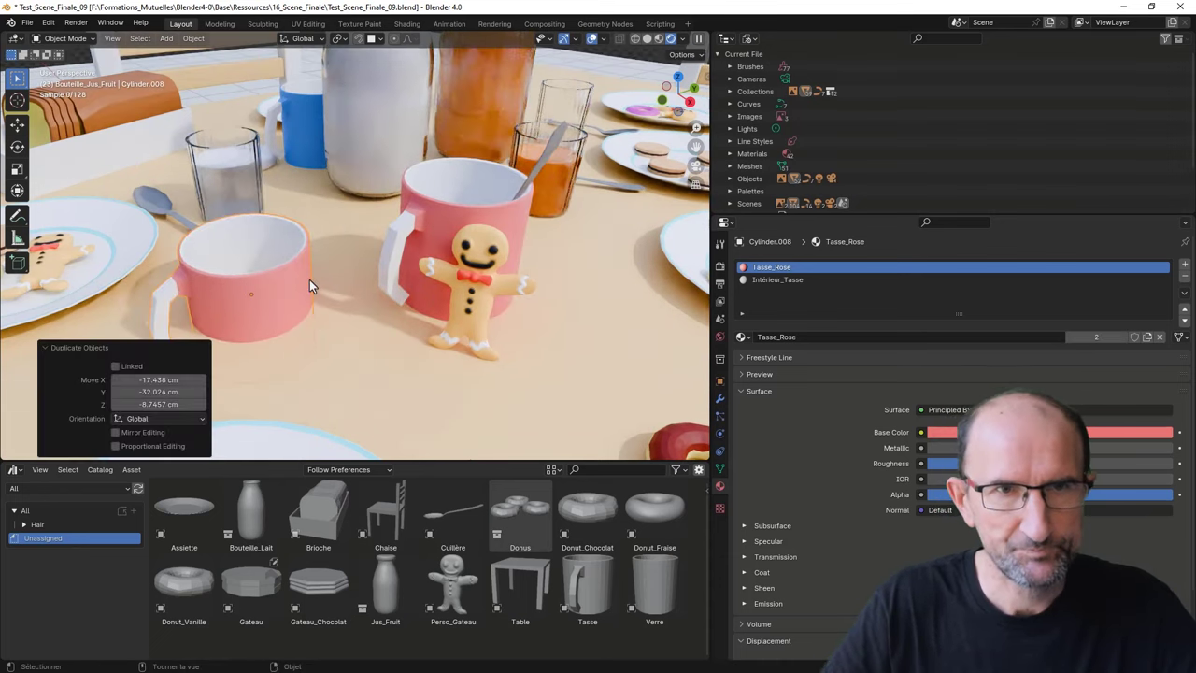
click(359, 39)
click(372, 39)
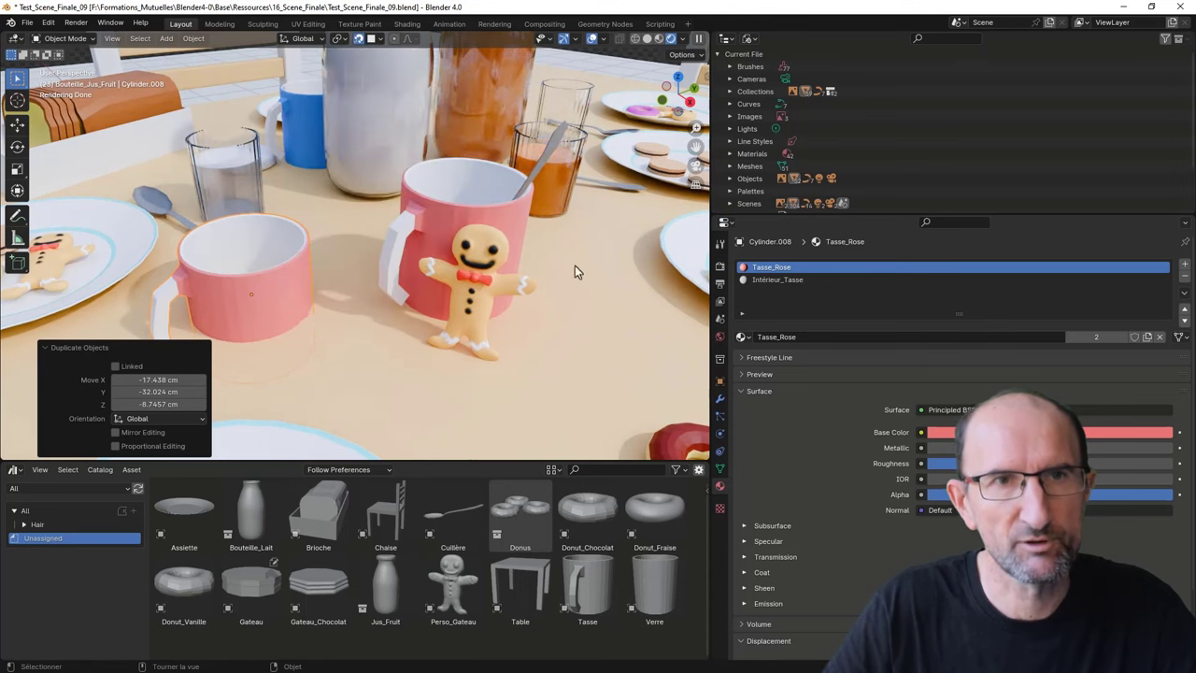
key(g)
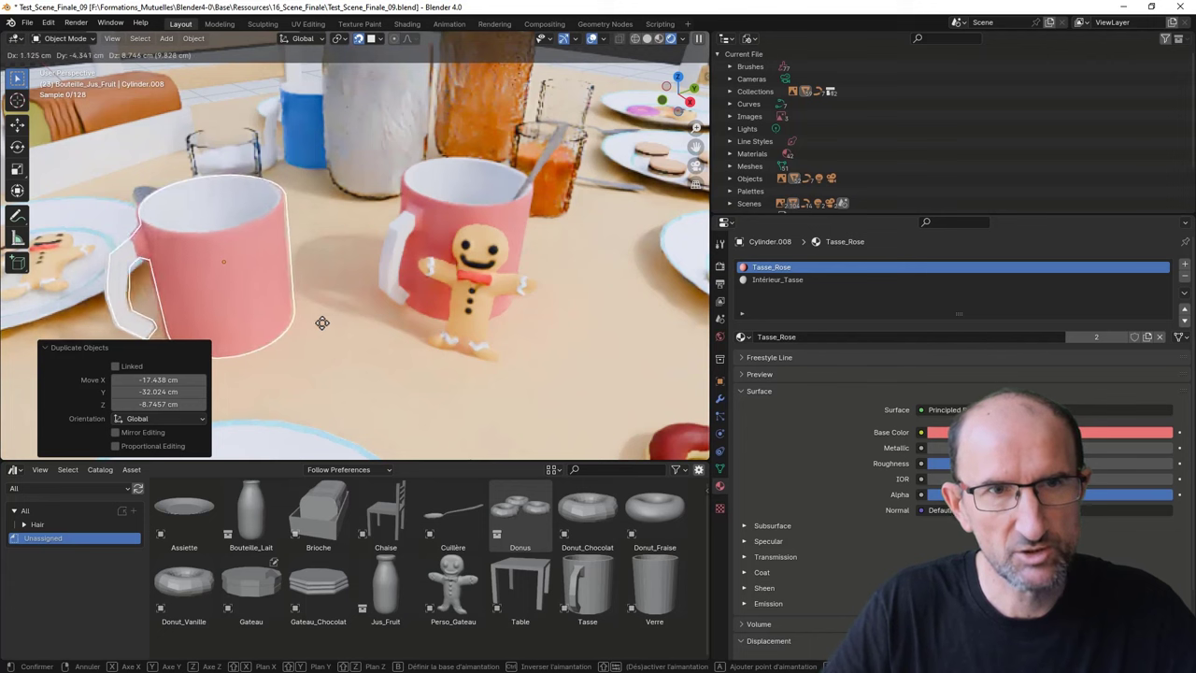
click(347, 321)
middle_drag(311, 303, 505, 290)
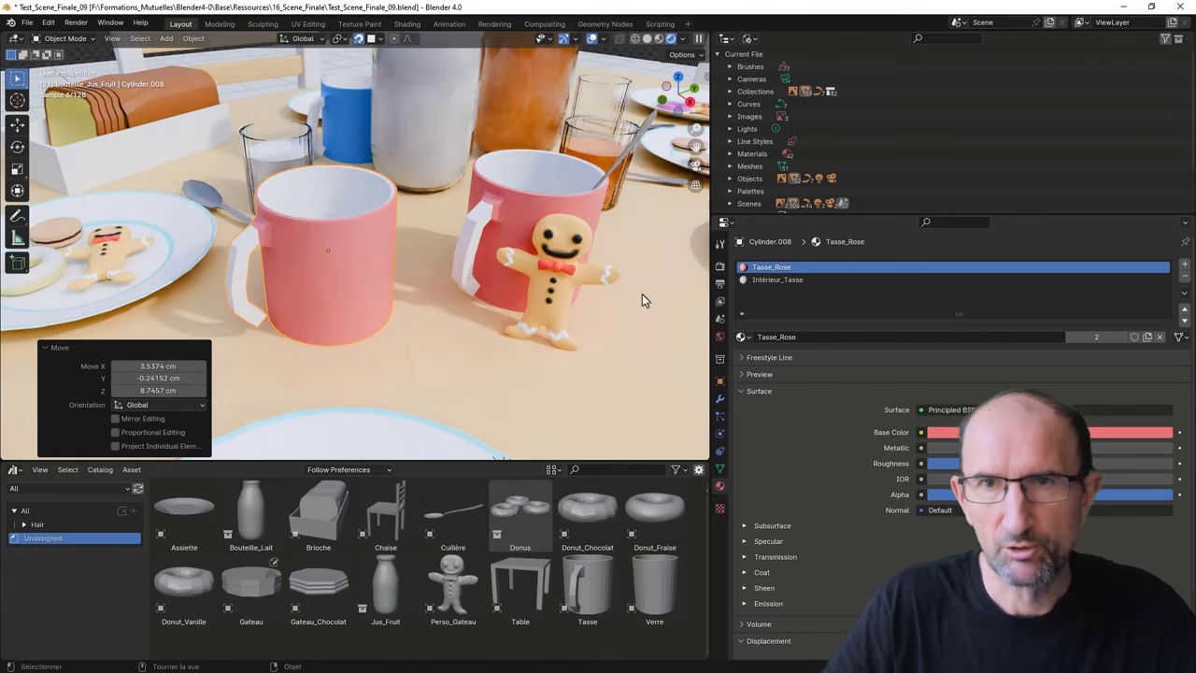
Make the copy's material single-user as Tasse_Rose.001 and set its base colour green (H 0.369, S 0.909, V 0.800).
click(1097, 338)
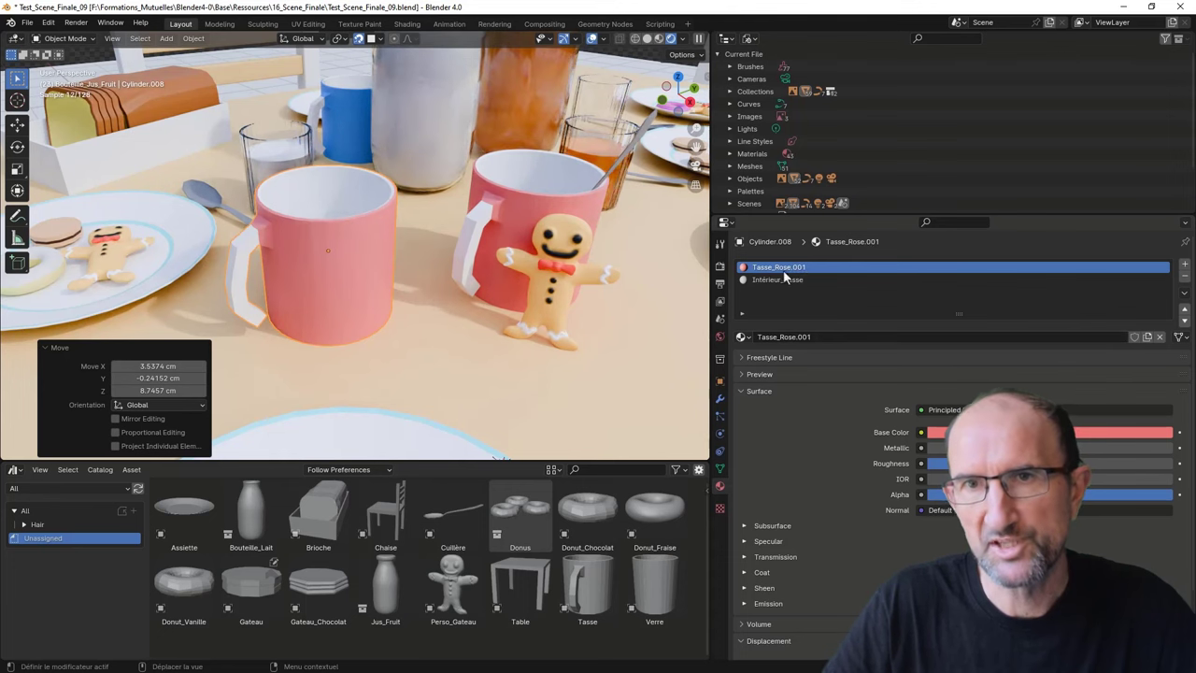
key(Return)
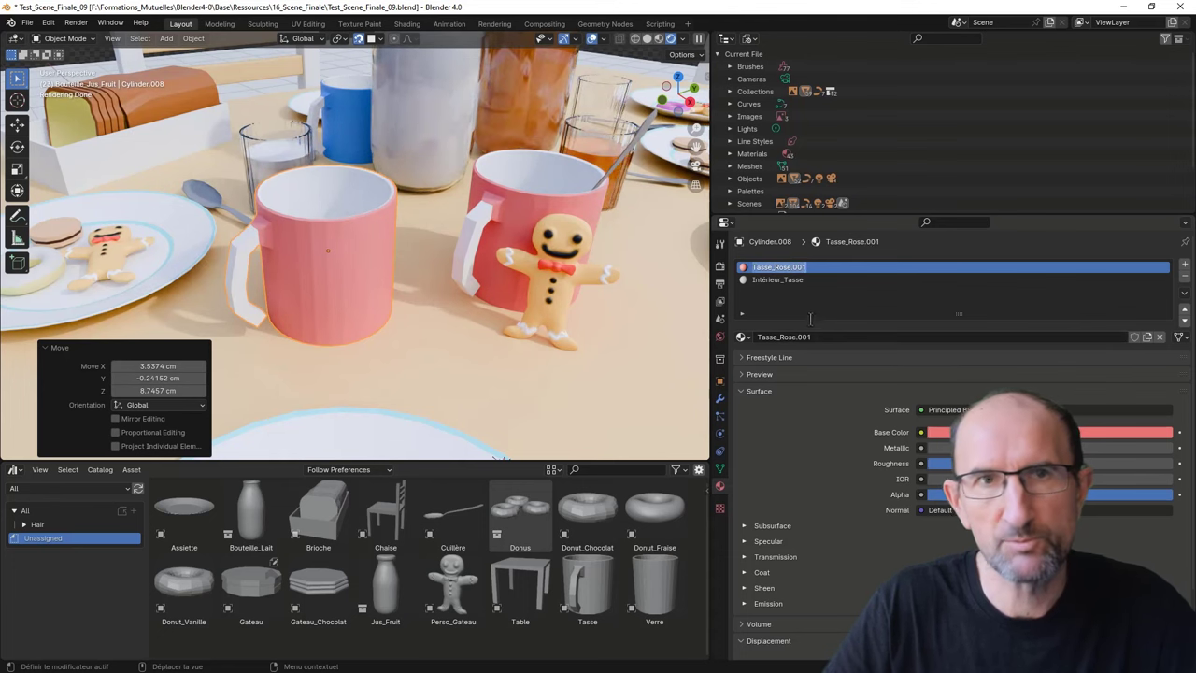
click(1055, 431)
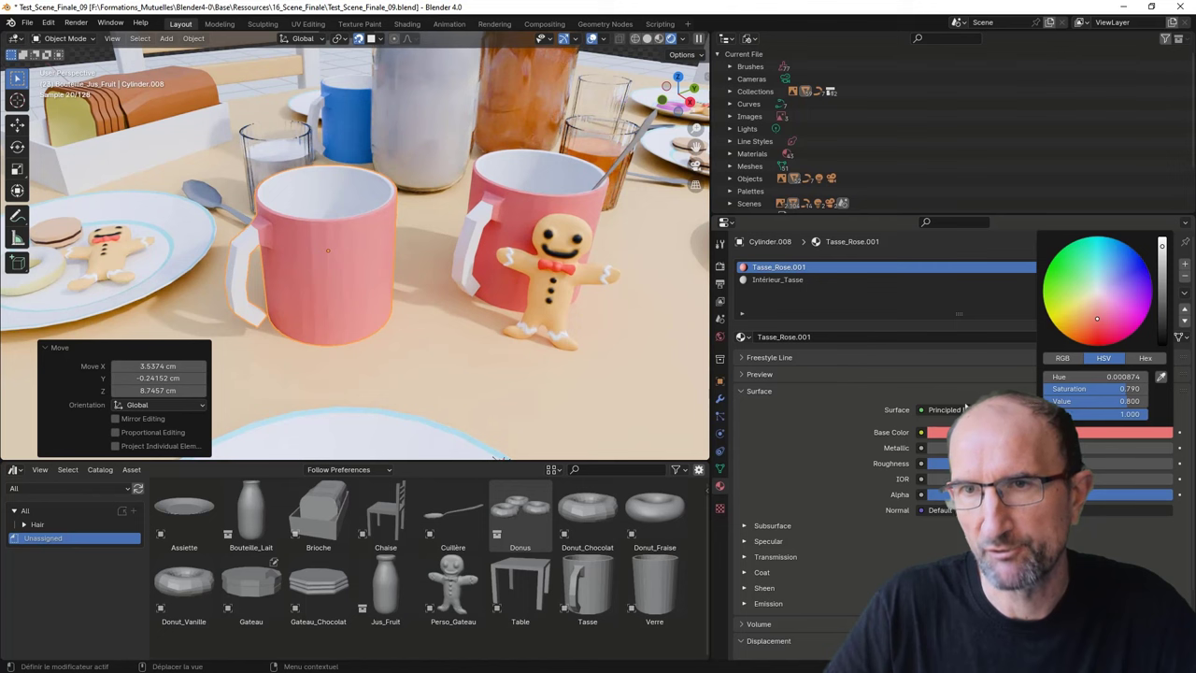
click(1027, 431)
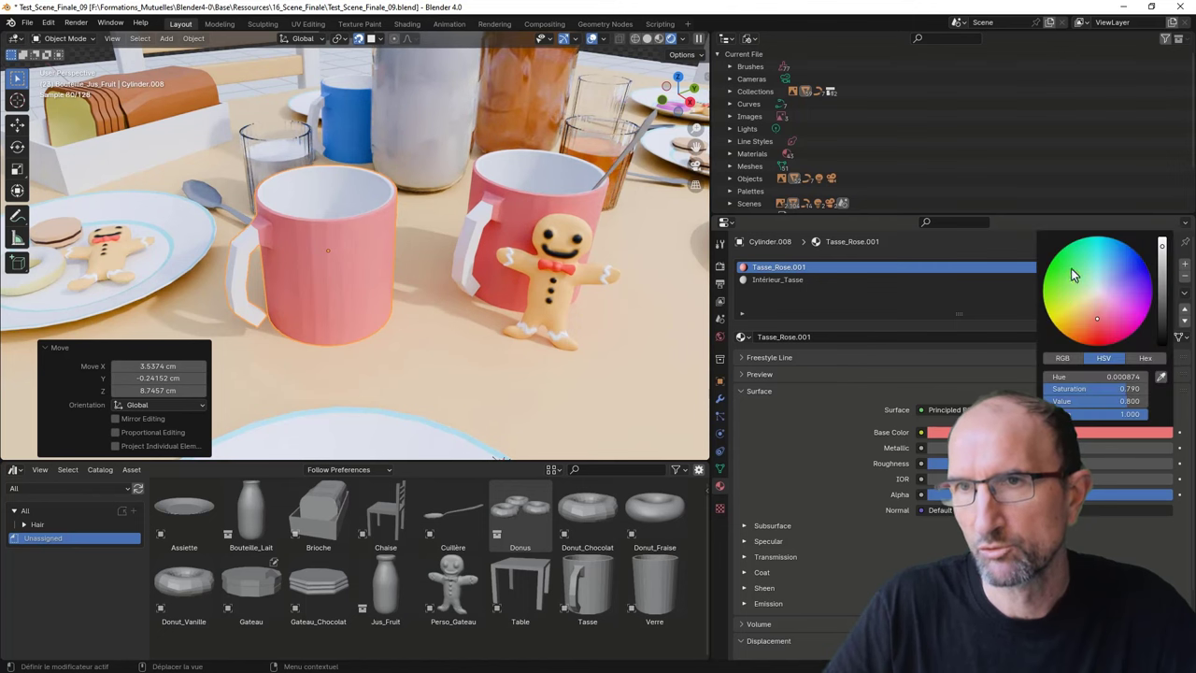
drag(1070, 268, 1073, 258)
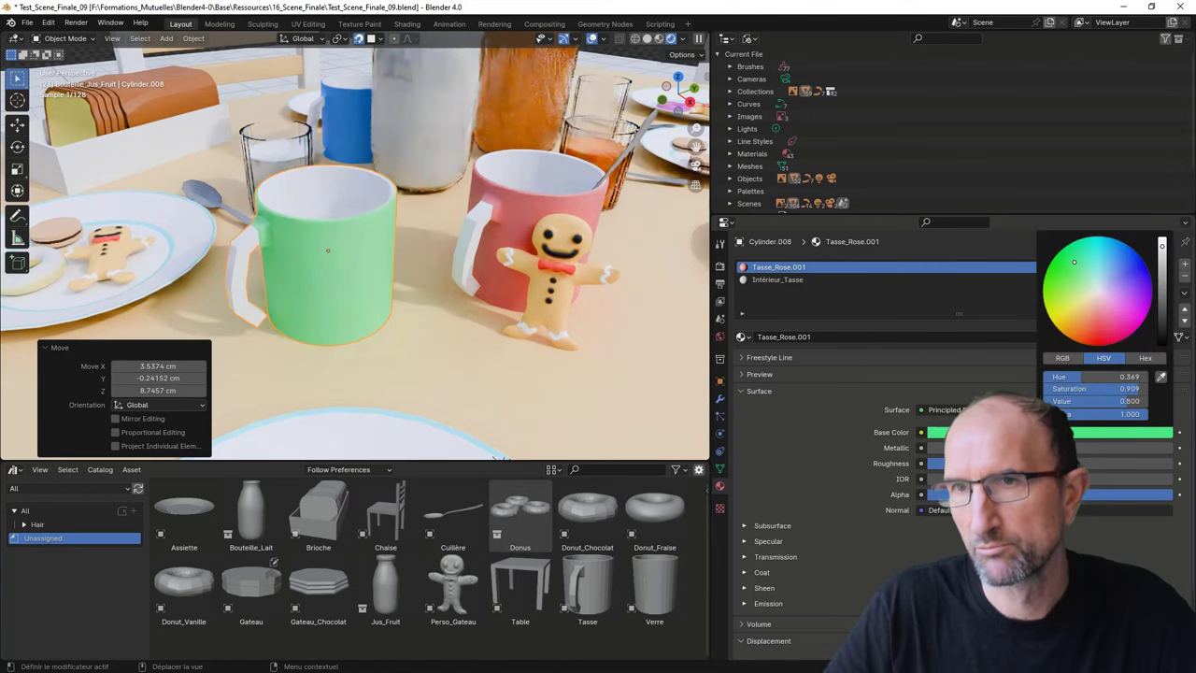
scroll(381, 273, down, 3)
mouse_move(381, 273)
middle_down()
mouse_move(467, 273)
mouse_move(359, 279)
mouse_move(524, 254)
mouse_move(334, 267)
mouse_move(393, 263)
mouse_move(443, 195)
mouse_move(453, 312)
mouse_move(382, 269)
middle_up()
scroll(394, 263, up, 3)
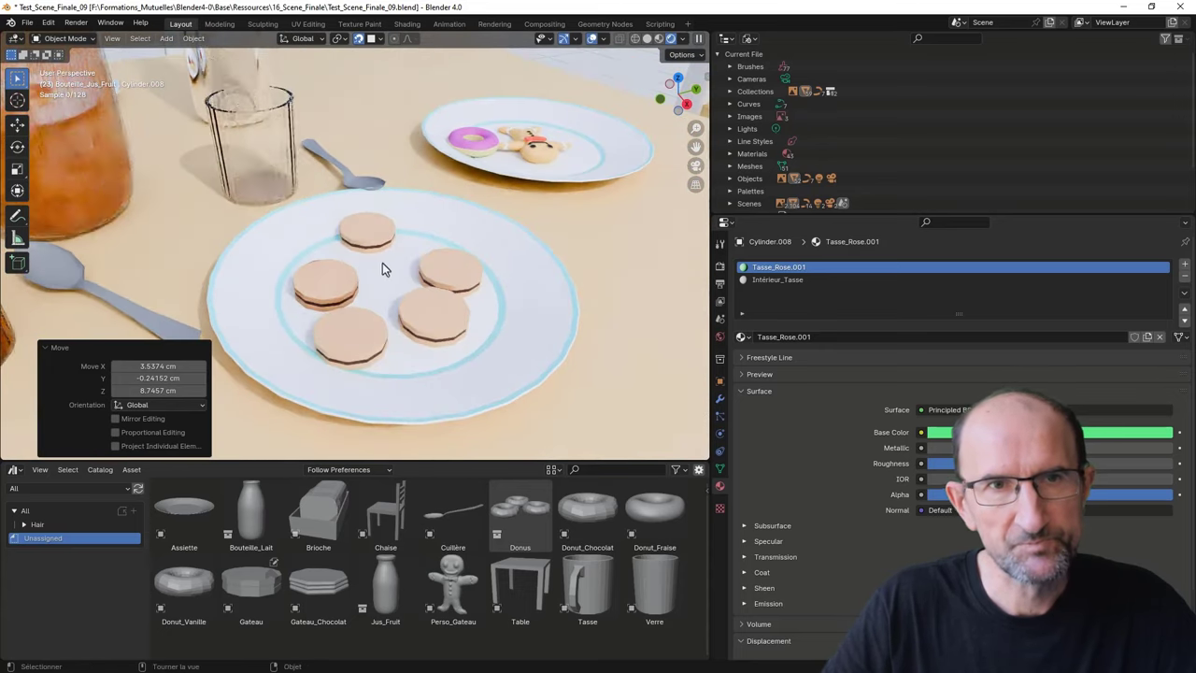
Duplicate the left cookie into Gateau.008 at the plate centre and zoom onto it.
scroll(382, 269, up, 4)
click(394, 208)
scroll(394, 207, down, 2)
scroll(394, 207, down, 1)
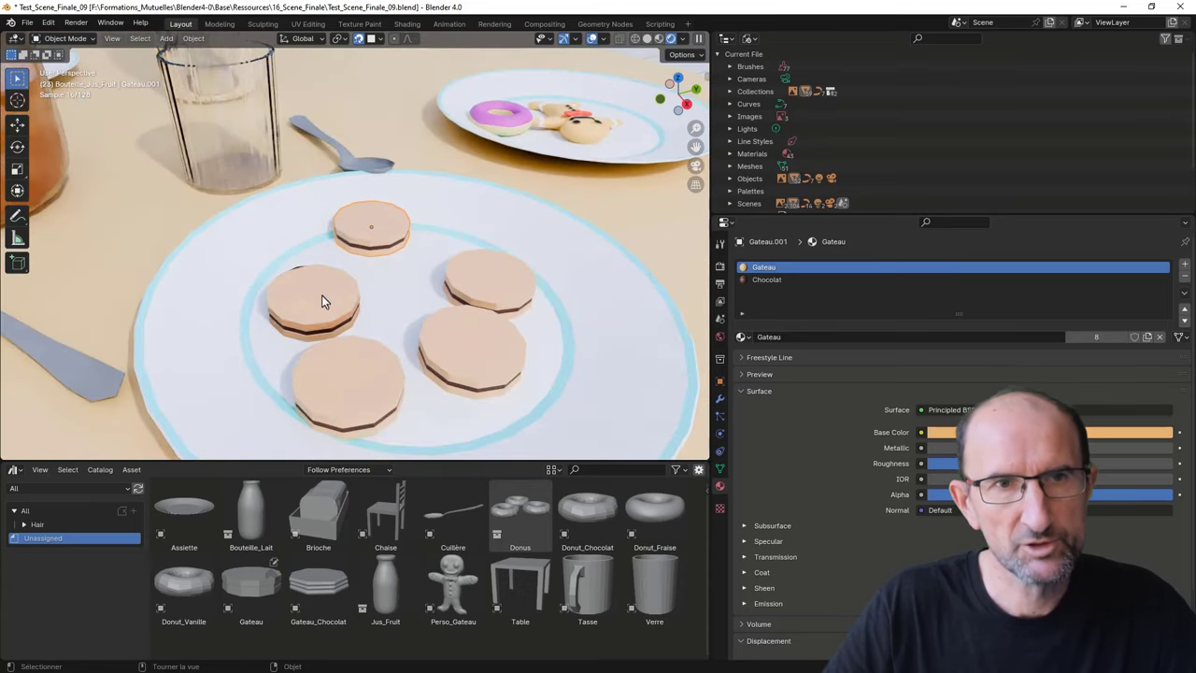
click(316, 309)
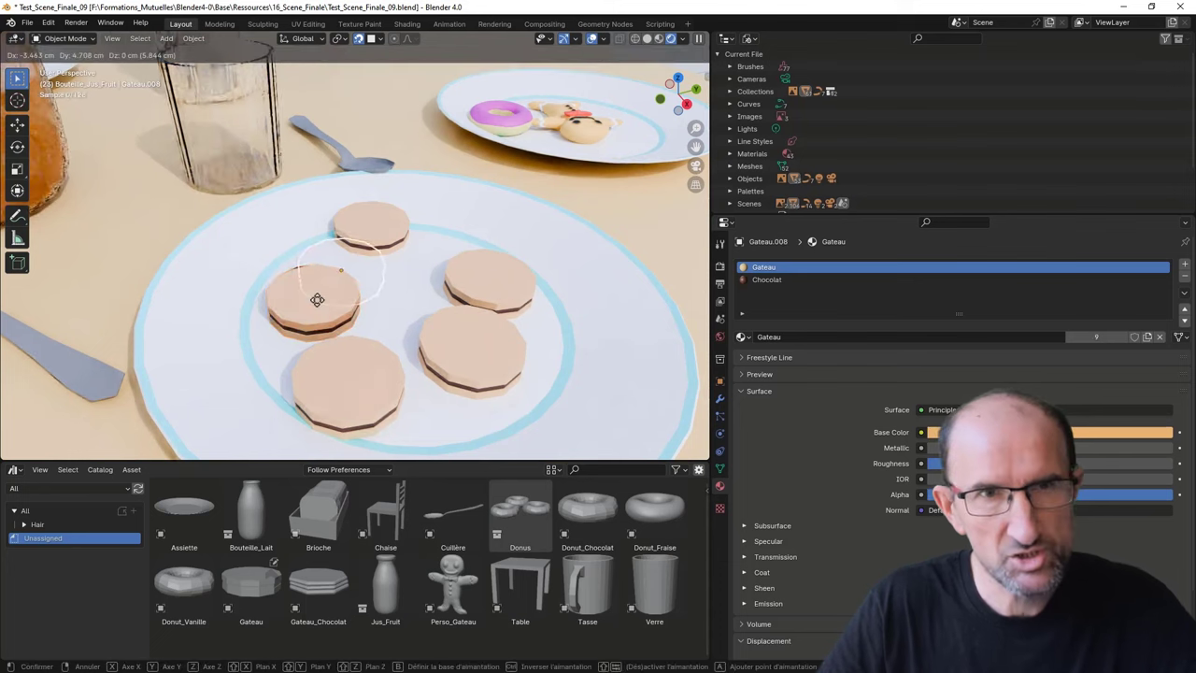
key(shift+d)
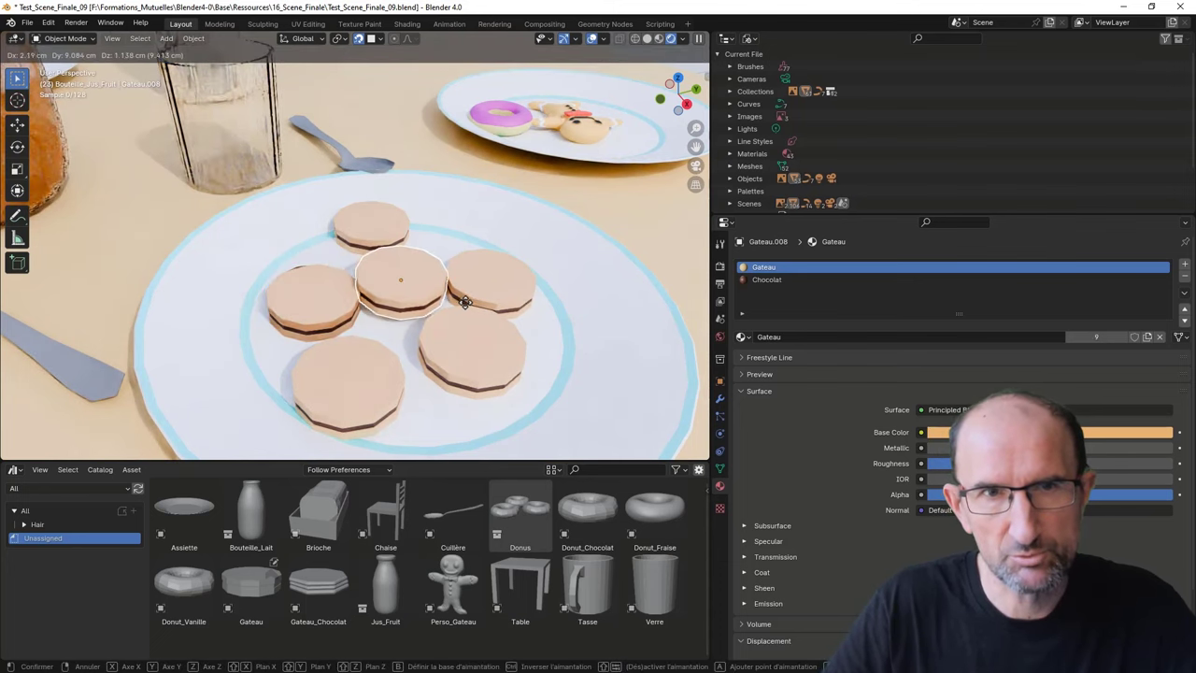
click(385, 328)
scroll(412, 330, up, 3)
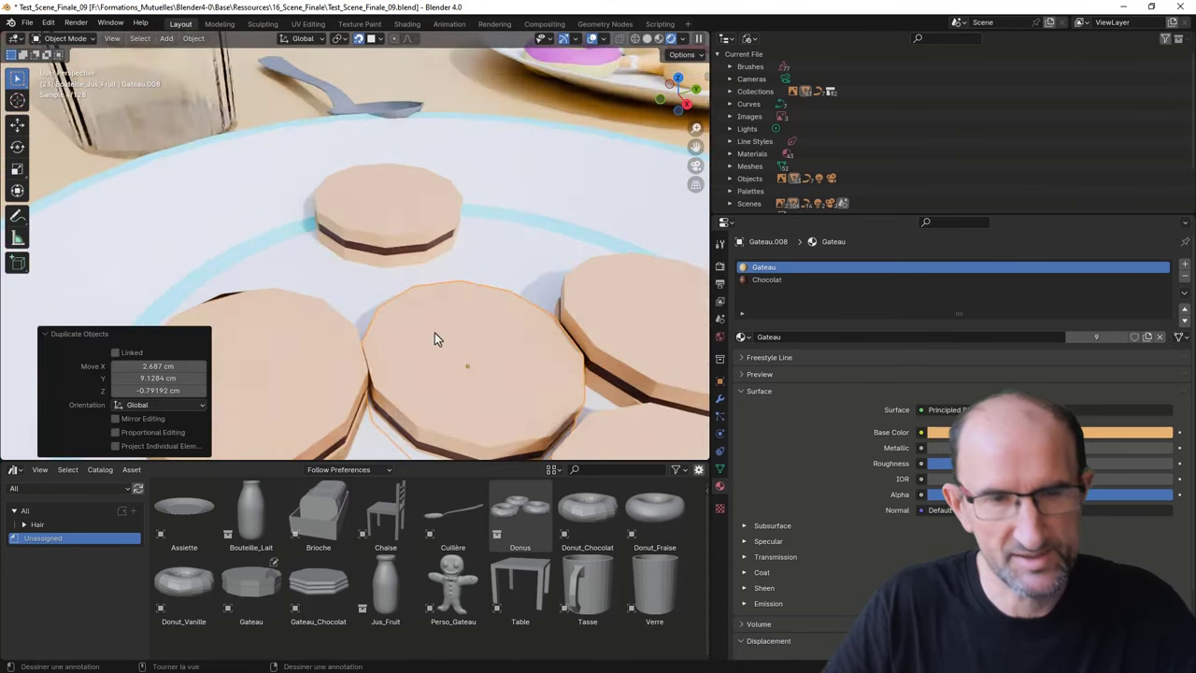
shift+middle_drag(449, 350, 405, 233)
scroll(449, 383, up, 2)
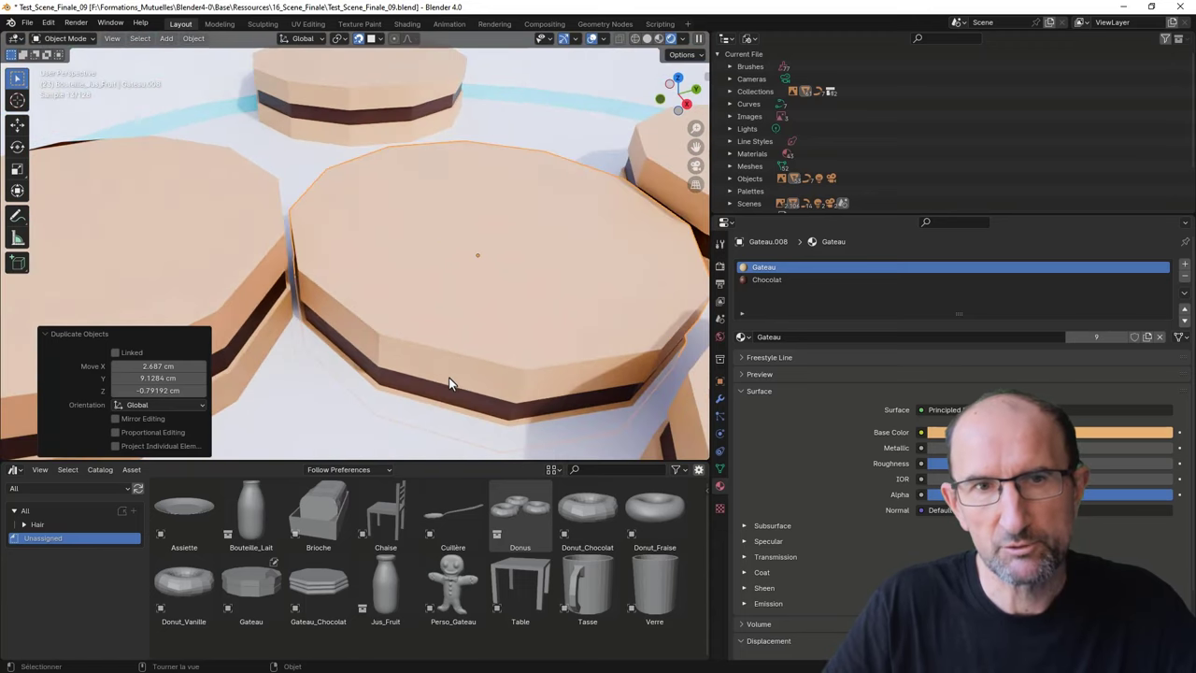
Make the cake's Chocolat material single-user and rename it Vanille (Vanille.001).
click(887, 279)
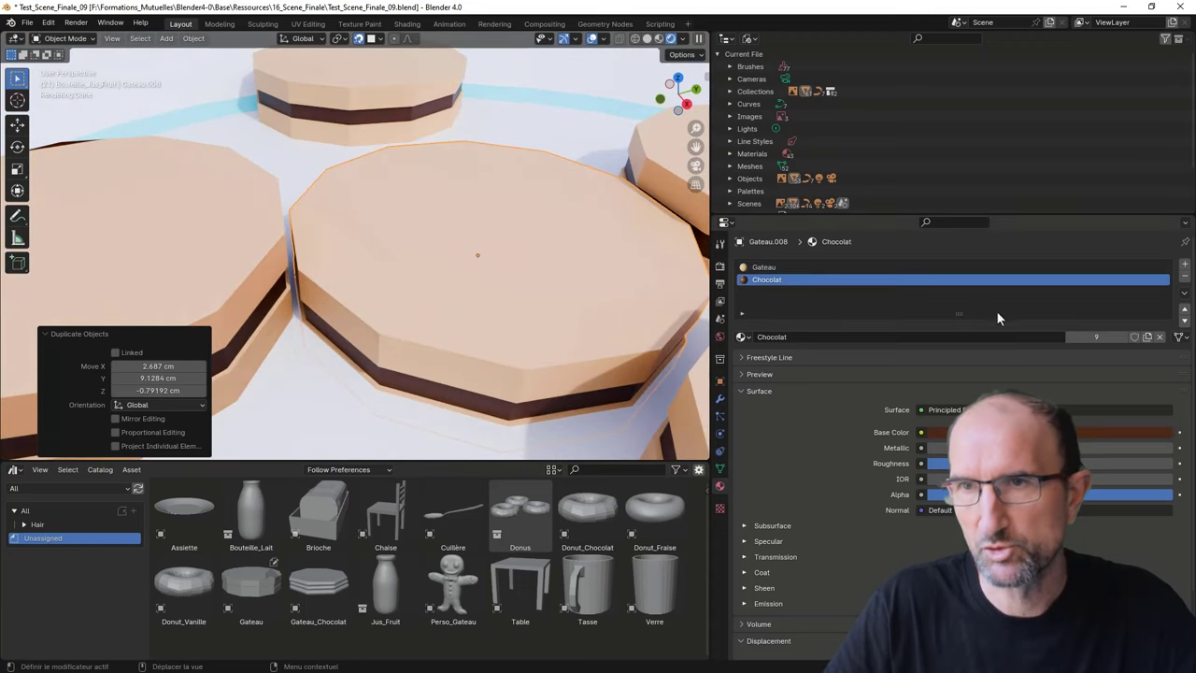
click(1095, 337)
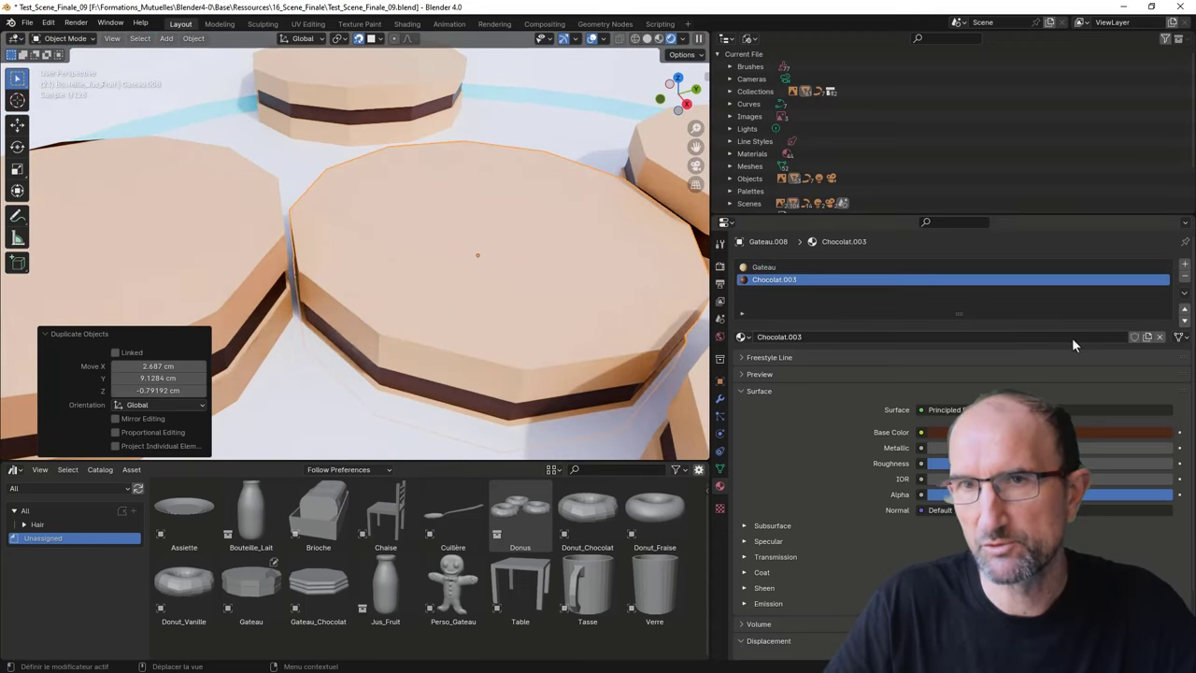
double_click(793, 279)
text(Va)
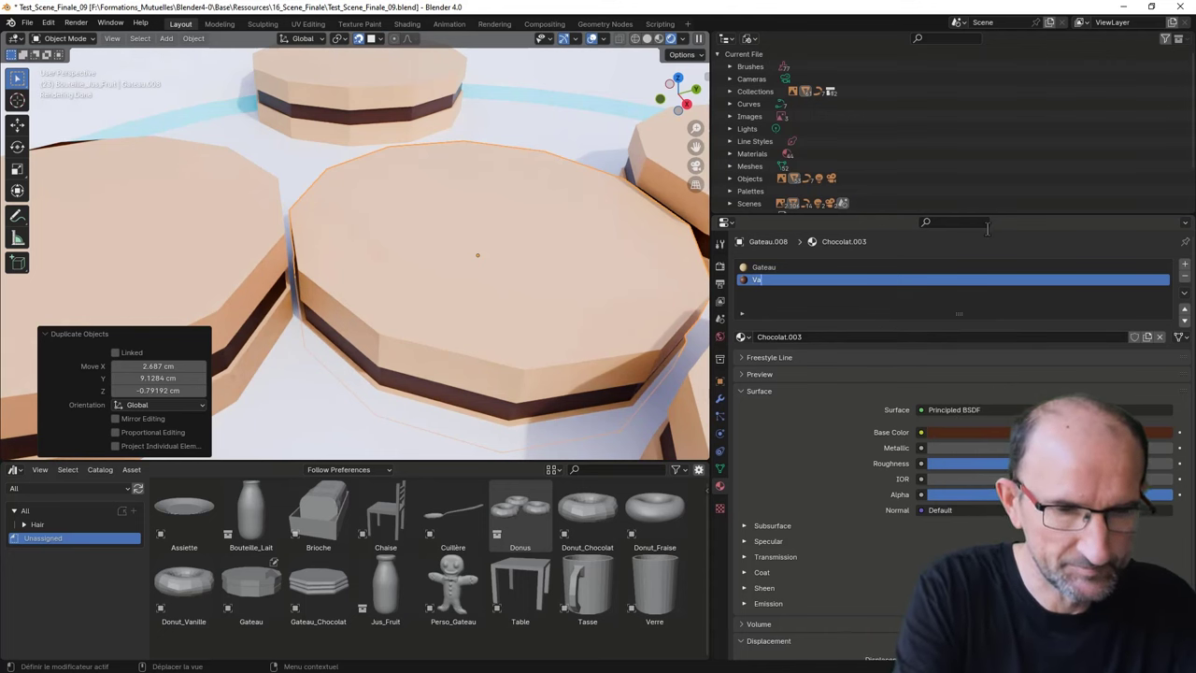
text(nille)
key(Return)
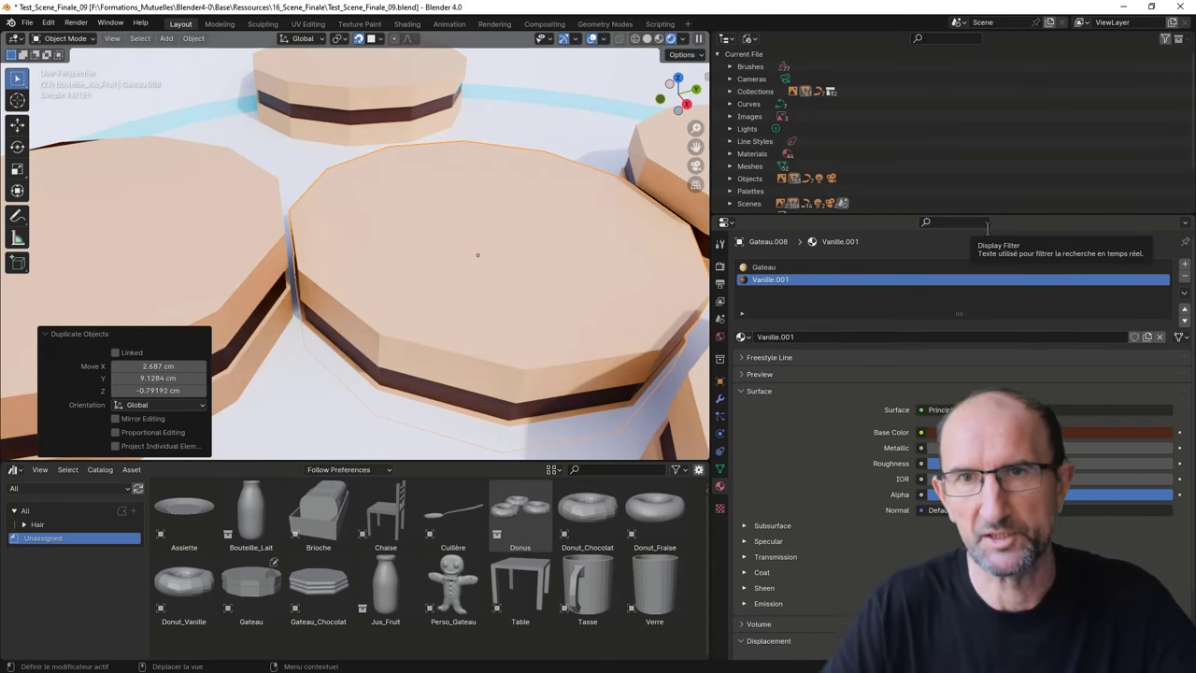
Raise the duplicated cake 0.79 cm along the Z axis.
scroll(460, 316, down, 3)
middle_drag(460, 316, 449, 315)
scroll(444, 315, up, 5)
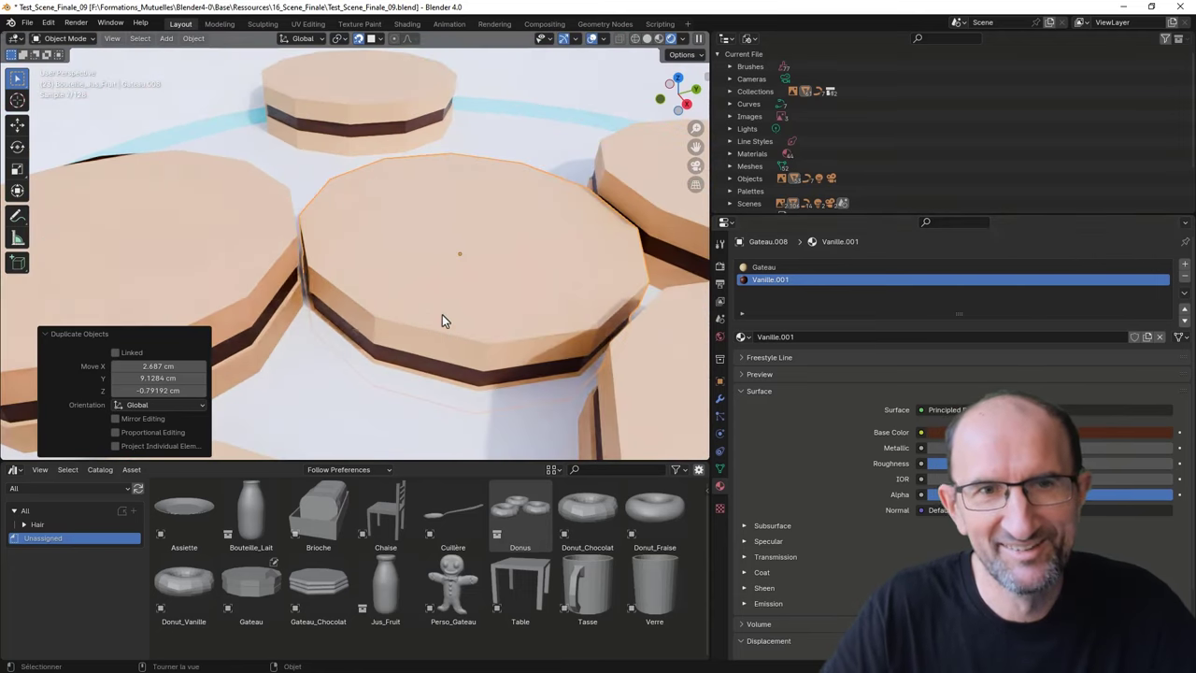
key(shift+d)
key(z)
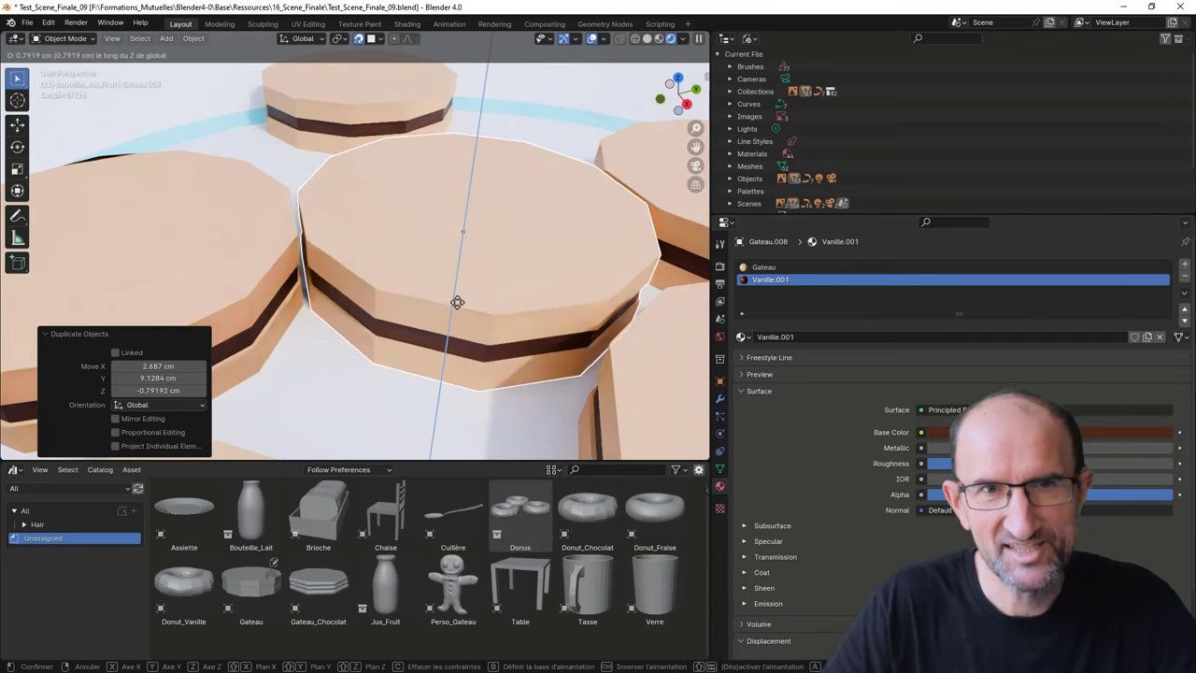
click(457, 302)
Nudge the left cake up-left, delete the overlapping cake, and reselect the raised central cake.
middle_drag(482, 284, 456, 308)
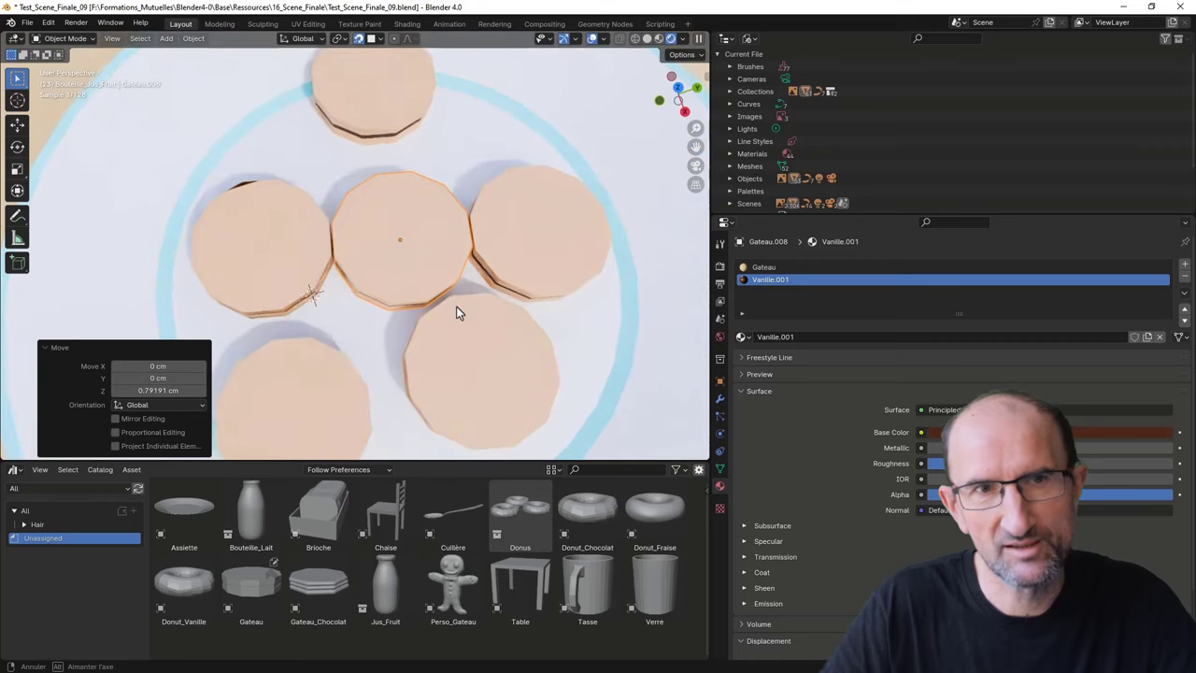
click(299, 258)
key(g)
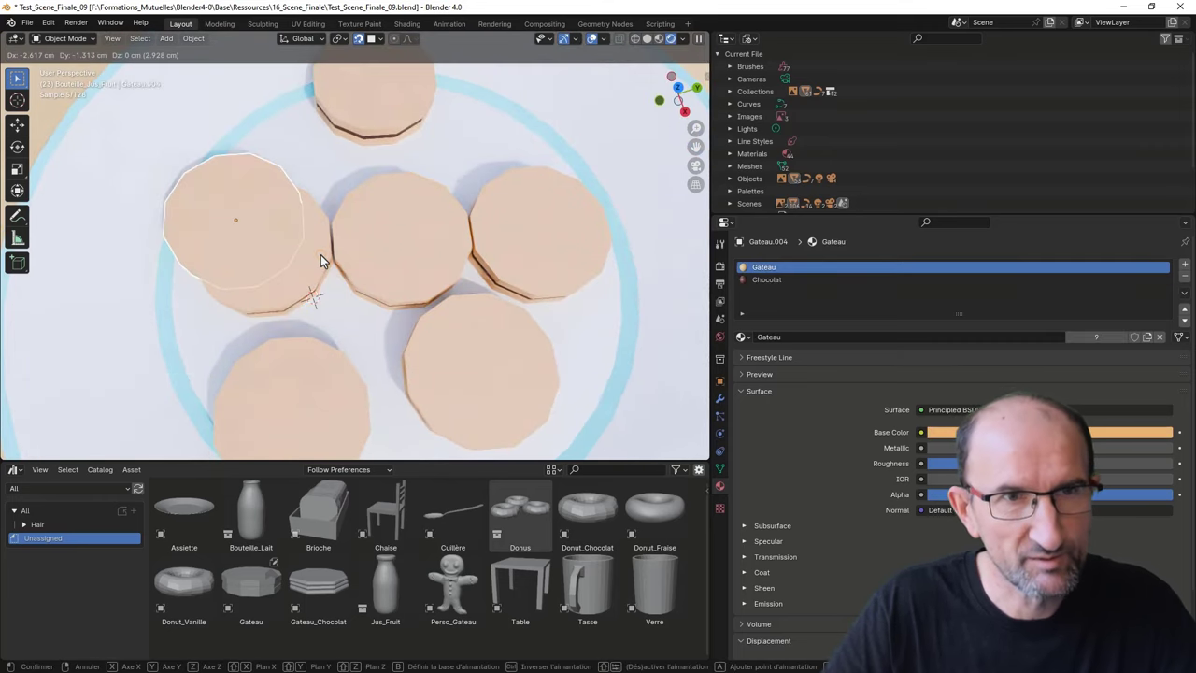
click(327, 278)
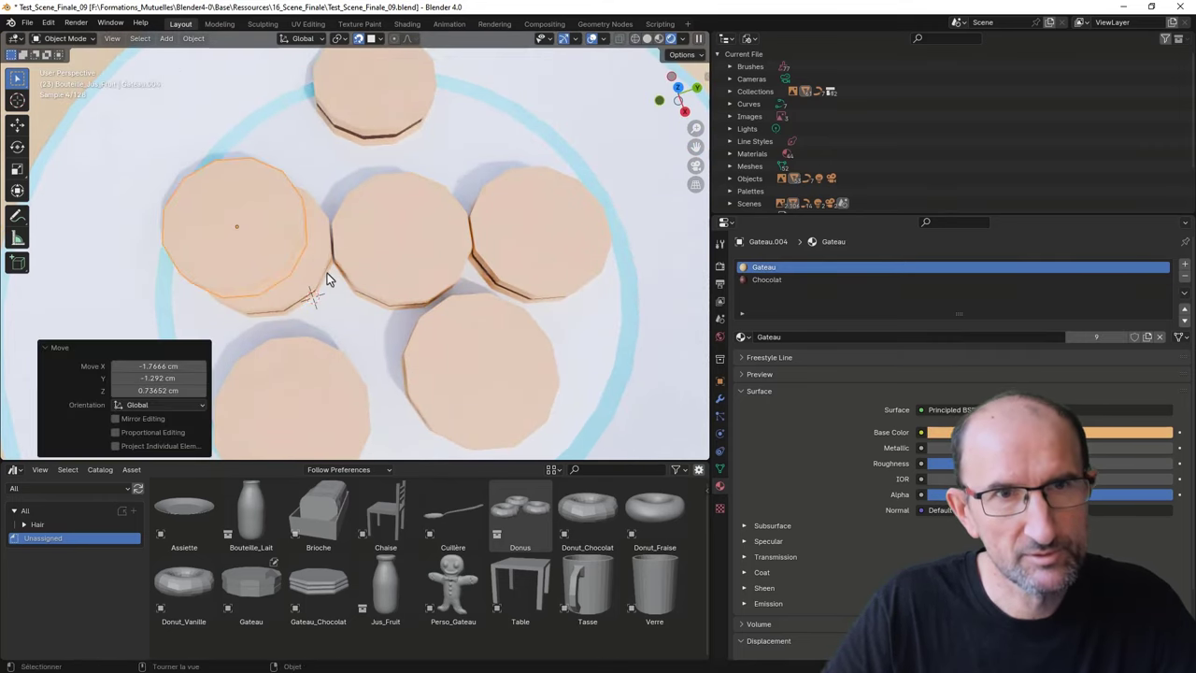
middle_drag(315, 280, 303, 266)
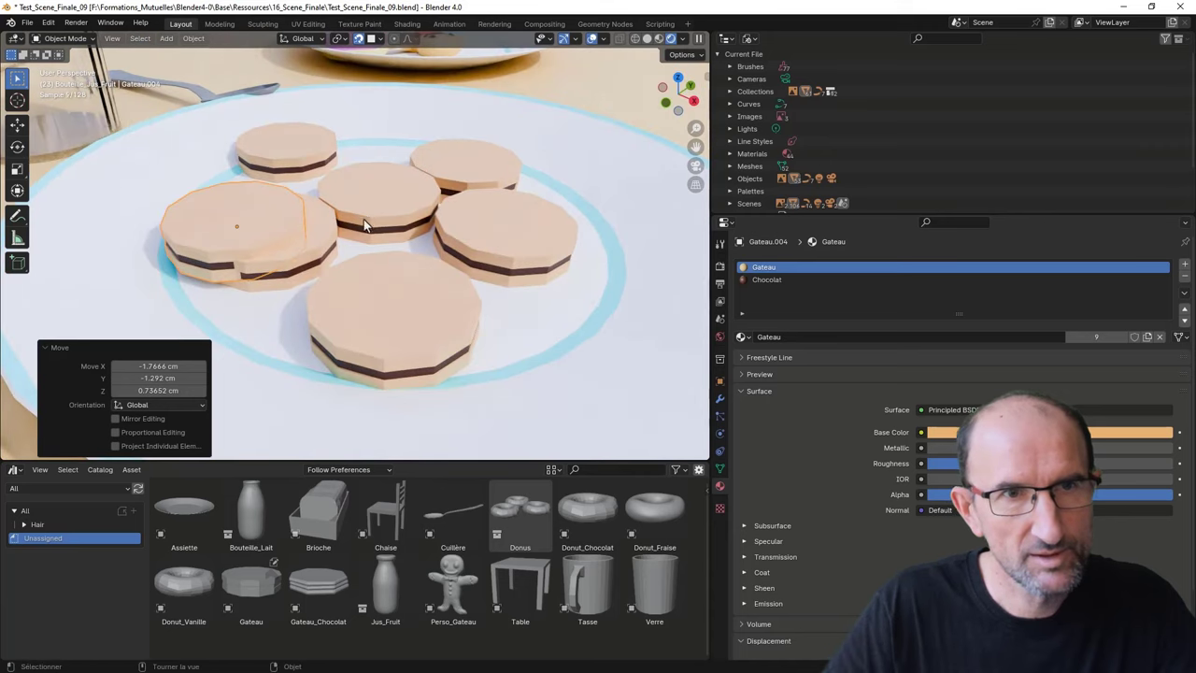
click(304, 266)
key(Delete)
scroll(402, 229, up, 2)
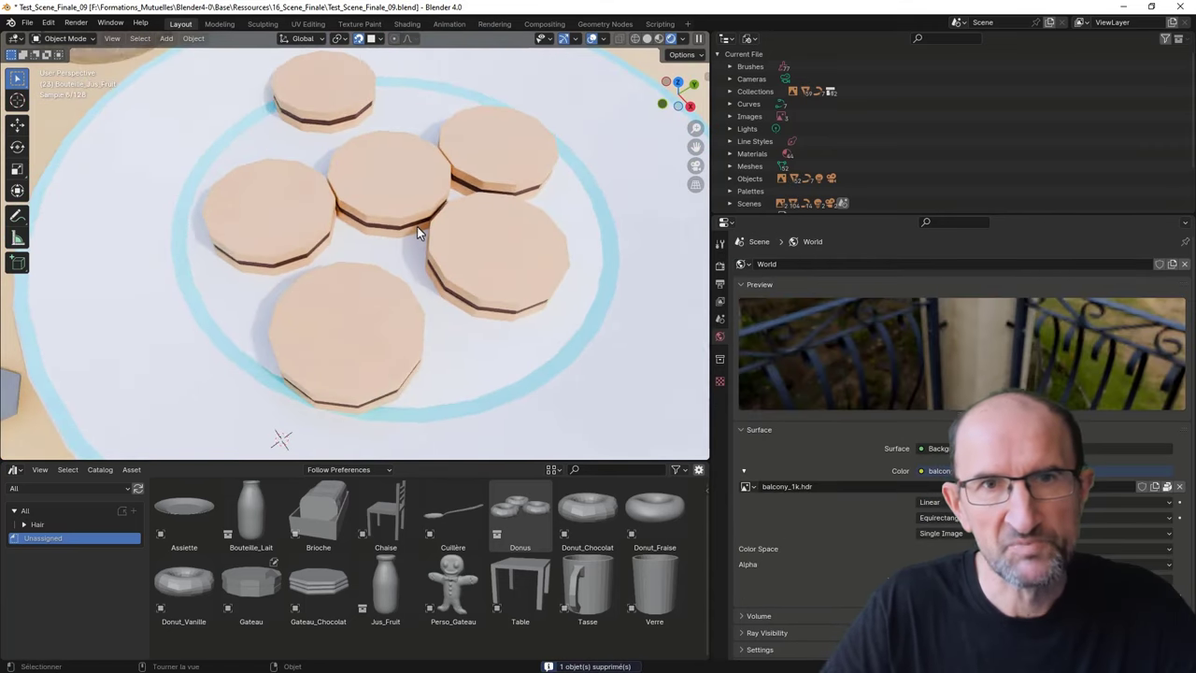
scroll(420, 224, up, 4)
scroll(420, 227, down, 2)
scroll(383, 266, down, 1)
scroll(398, 252, down, 2)
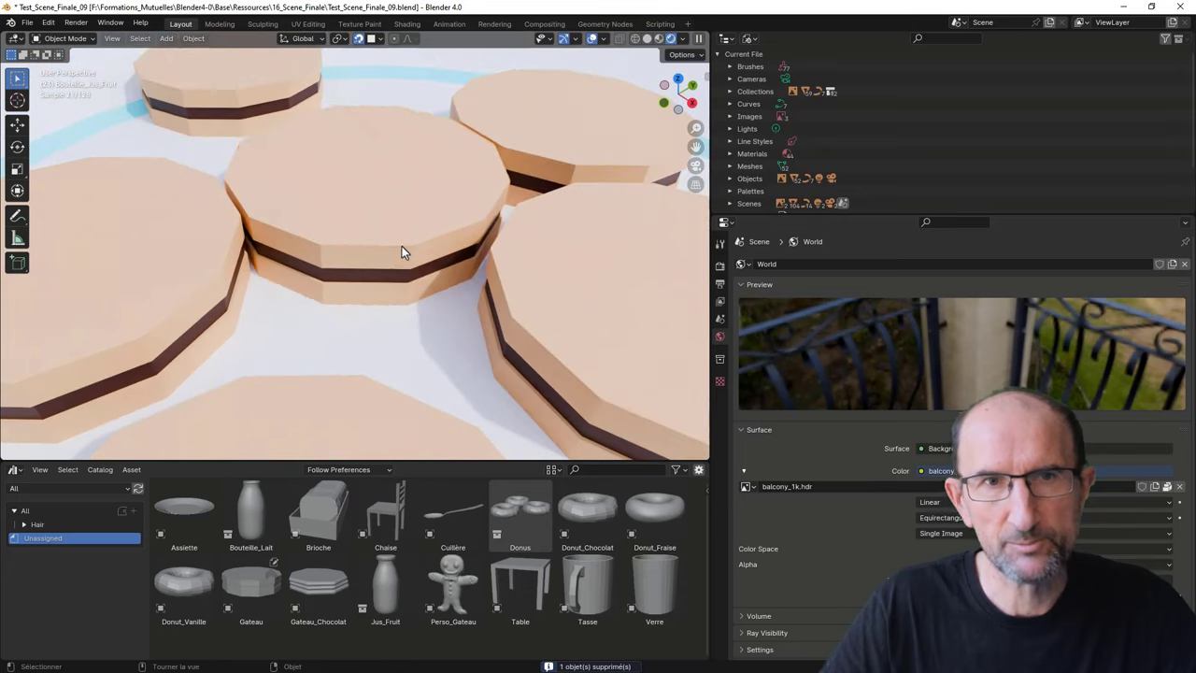
click(402, 245)
Colour the Vanille.001 filling bright green after trying near-white and cream.
click(1098, 432)
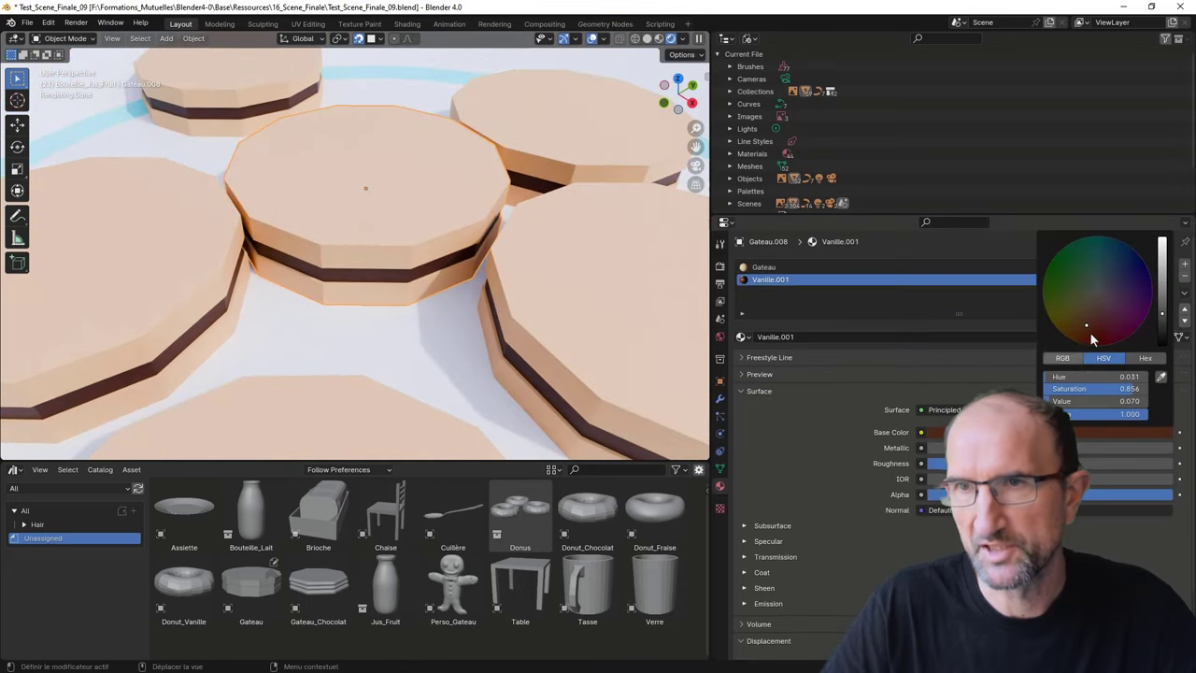
drag(1163, 317, 1163, 241)
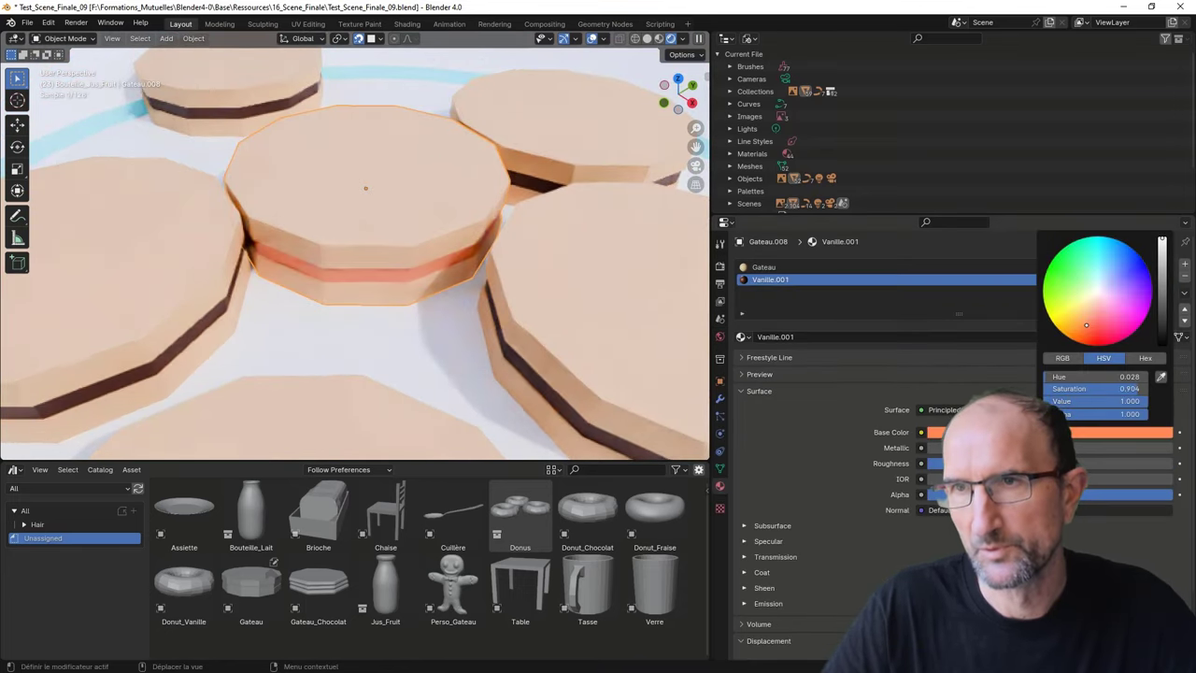
click(1096, 290)
scroll(513, 227, down, 1)
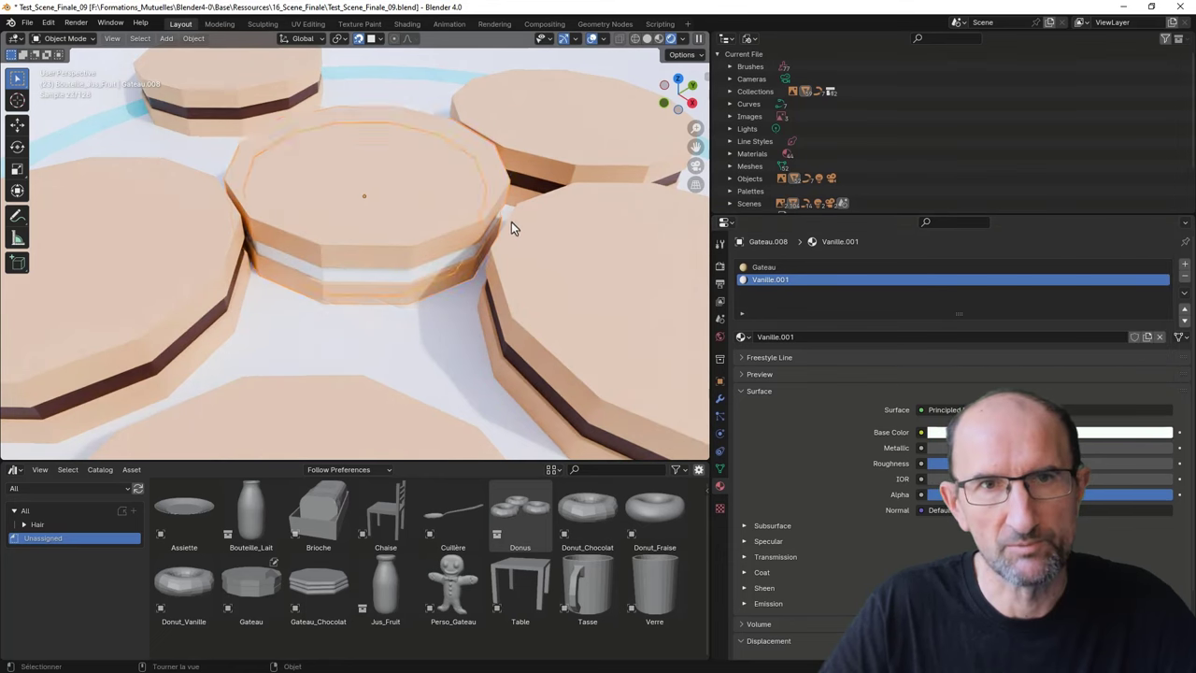
scroll(320, 193, down, 3)
middle_drag(414, 208, 771, 369)
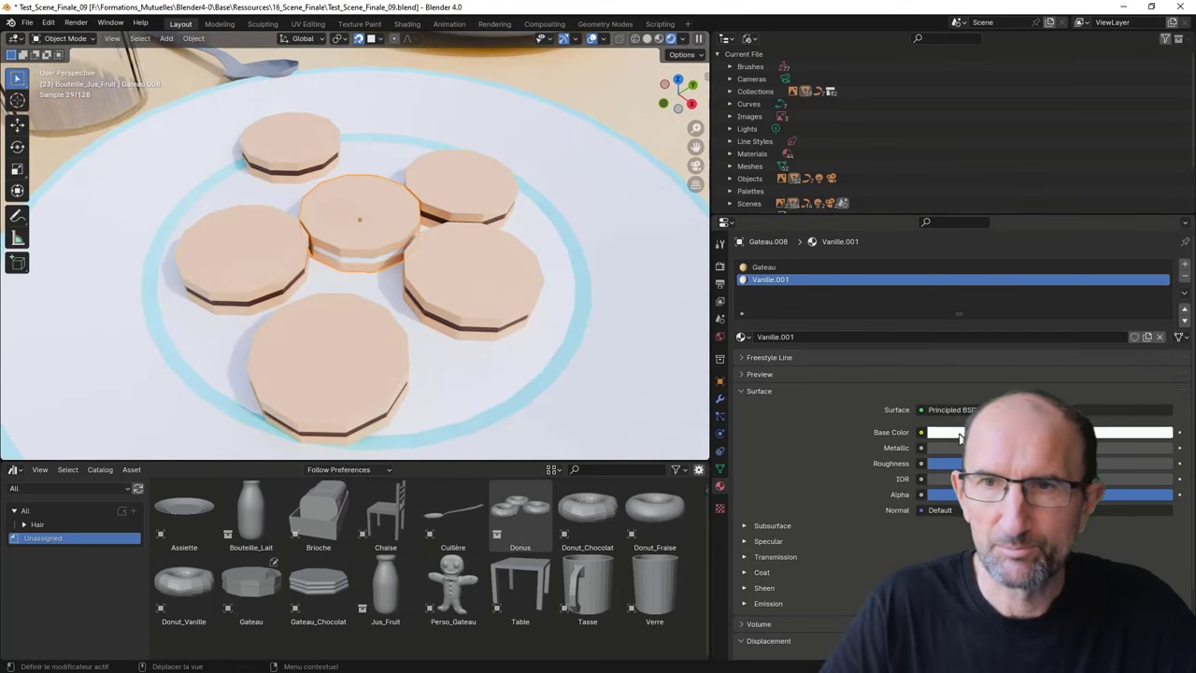
click(1121, 432)
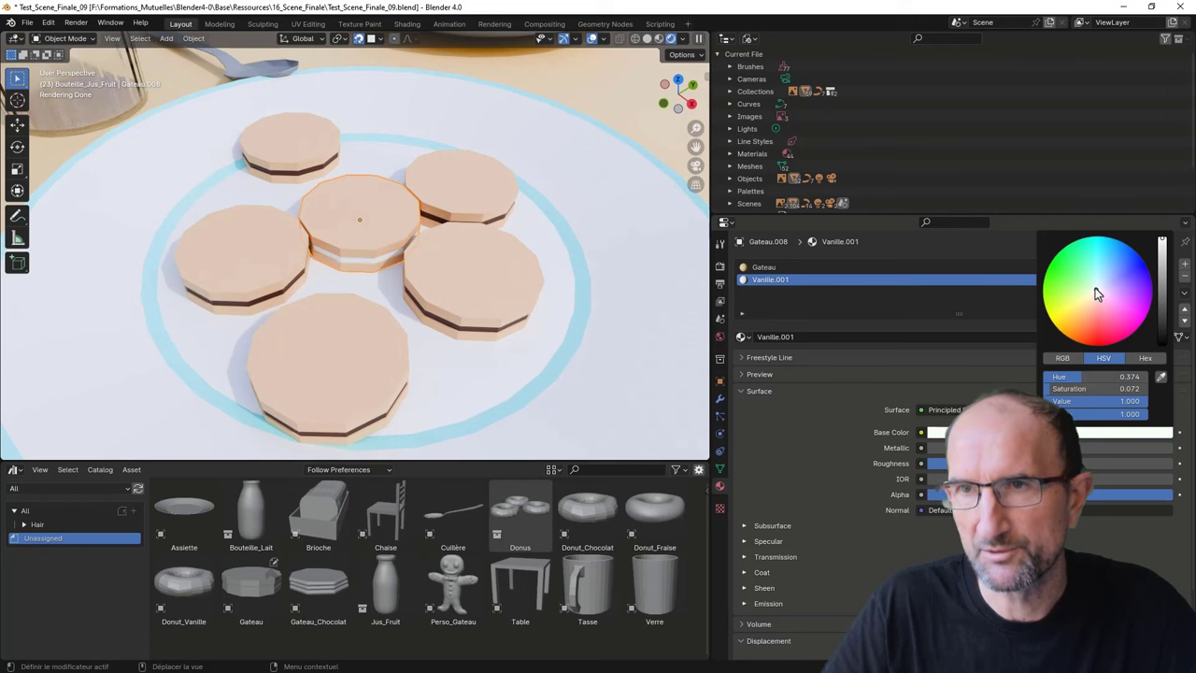
drag(1094, 290, 1085, 313)
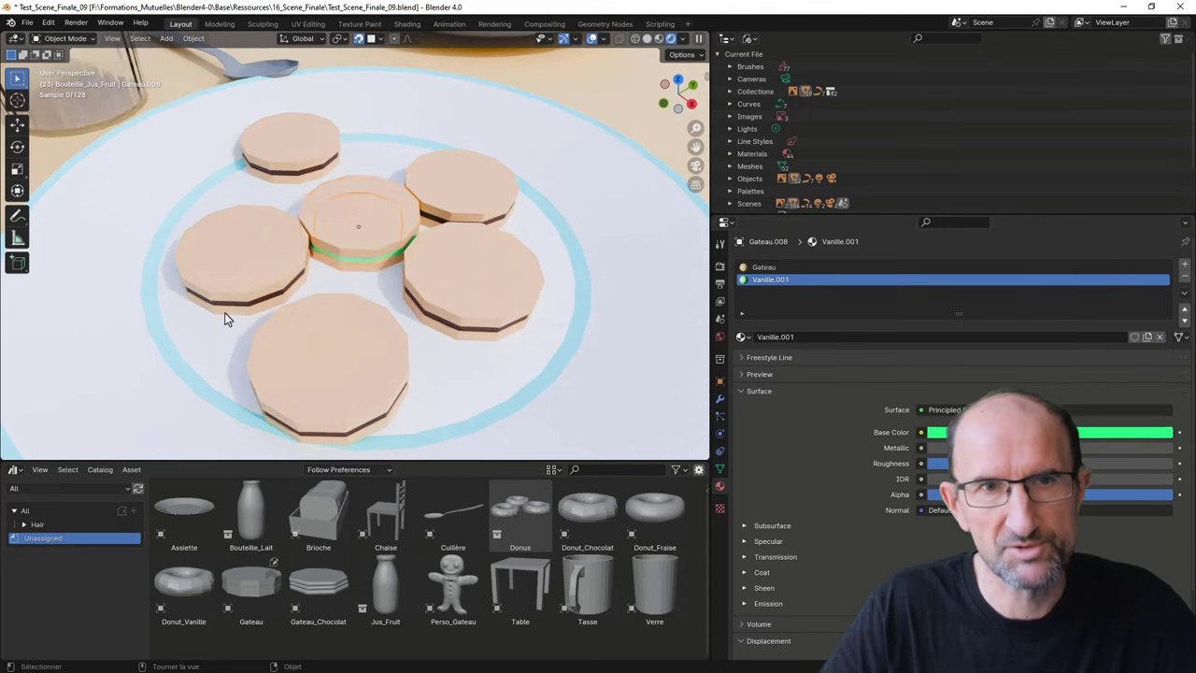
scroll(224, 314, down, 3)
click(942, 432)
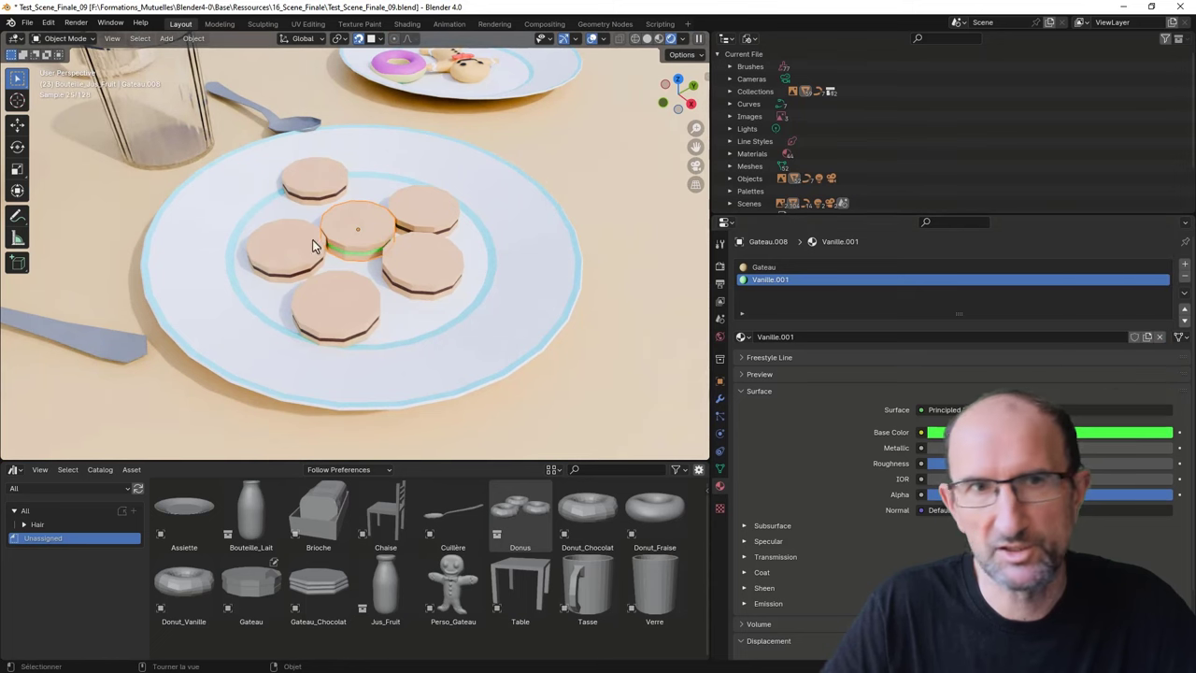
mouse_move(327, 255)
middle_down()
mouse_move(461, 224)
mouse_move(364, 272)
middle_up()
scroll(351, 247, down, 6)
Select the gingerbread man Perso_Gateau.001 and isolate it in Local View with Numpad /.
scroll(461, 225, up, 5)
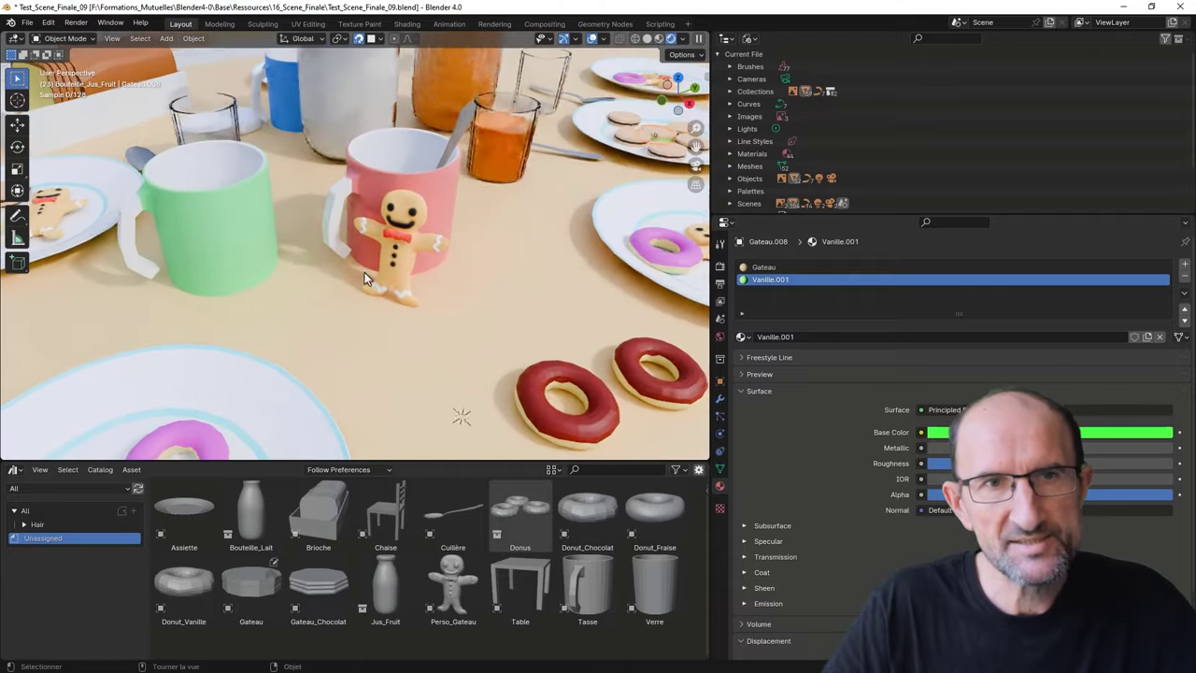
scroll(407, 248, up, 3)
click(423, 240)
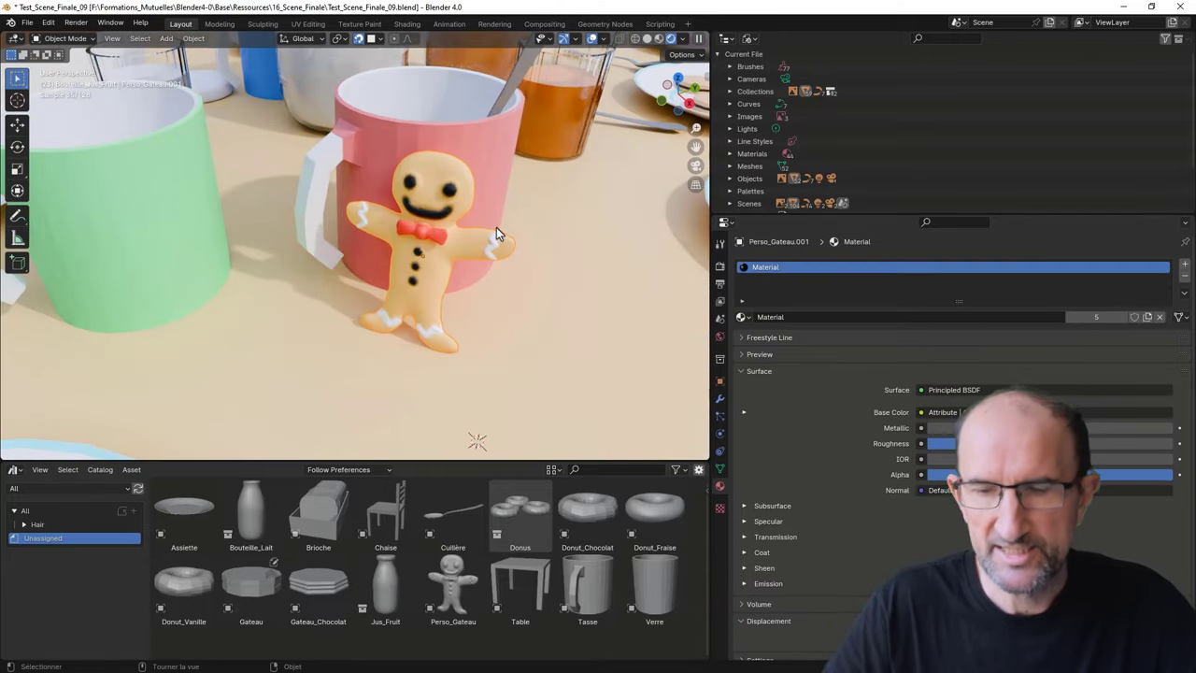
key(KP_Divide)
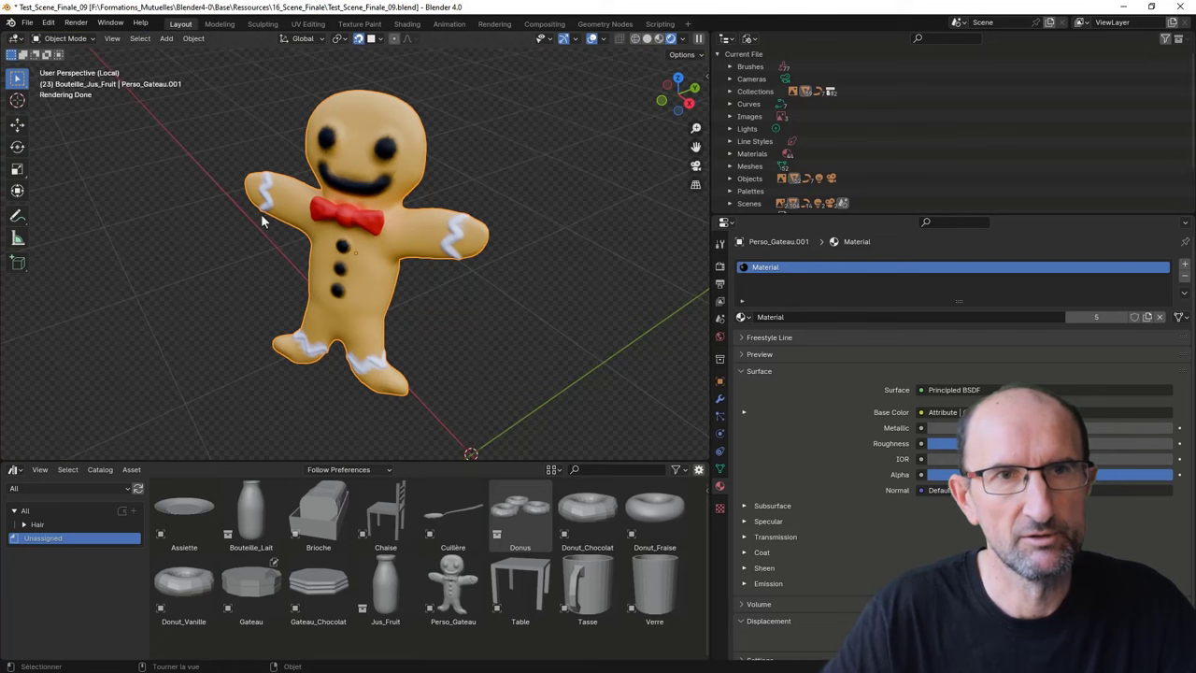
mouse_move(261, 213)
middle_down()
mouse_move(361, 253)
mouse_move(343, 258)
mouse_move(382, 241)
middle_up()
scroll(410, 229, down, 3)
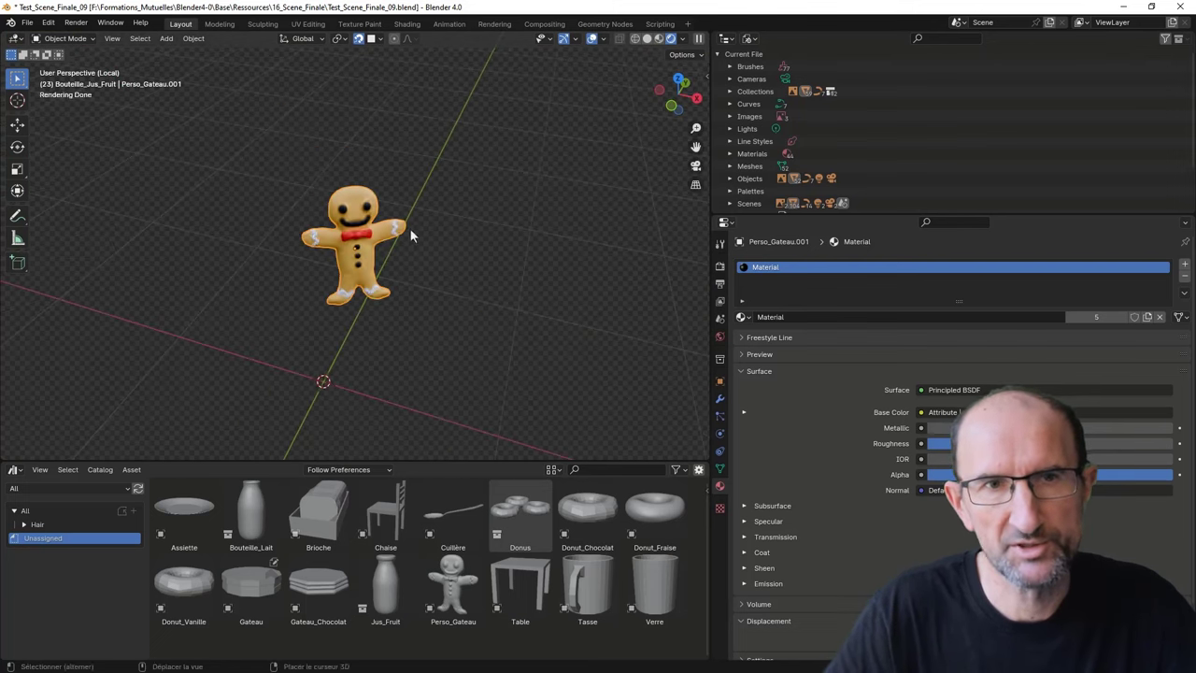
scroll(399, 216, up, 2)
click(120, 40)
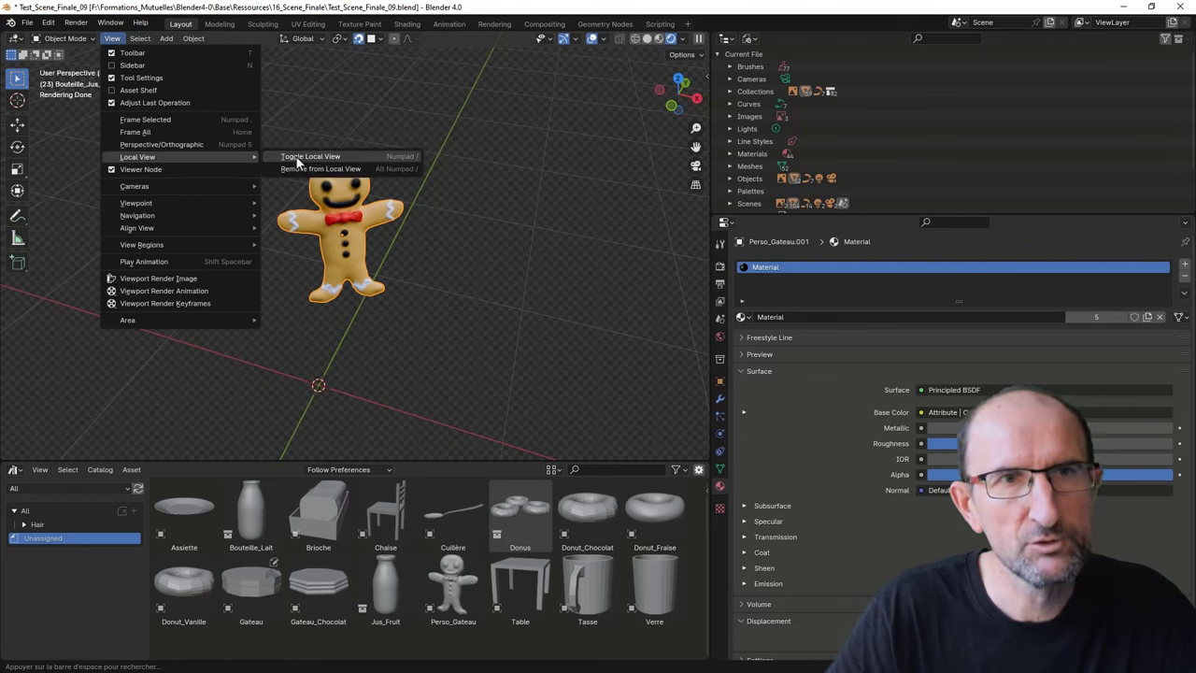
middle_drag(502, 277, 472, 282)
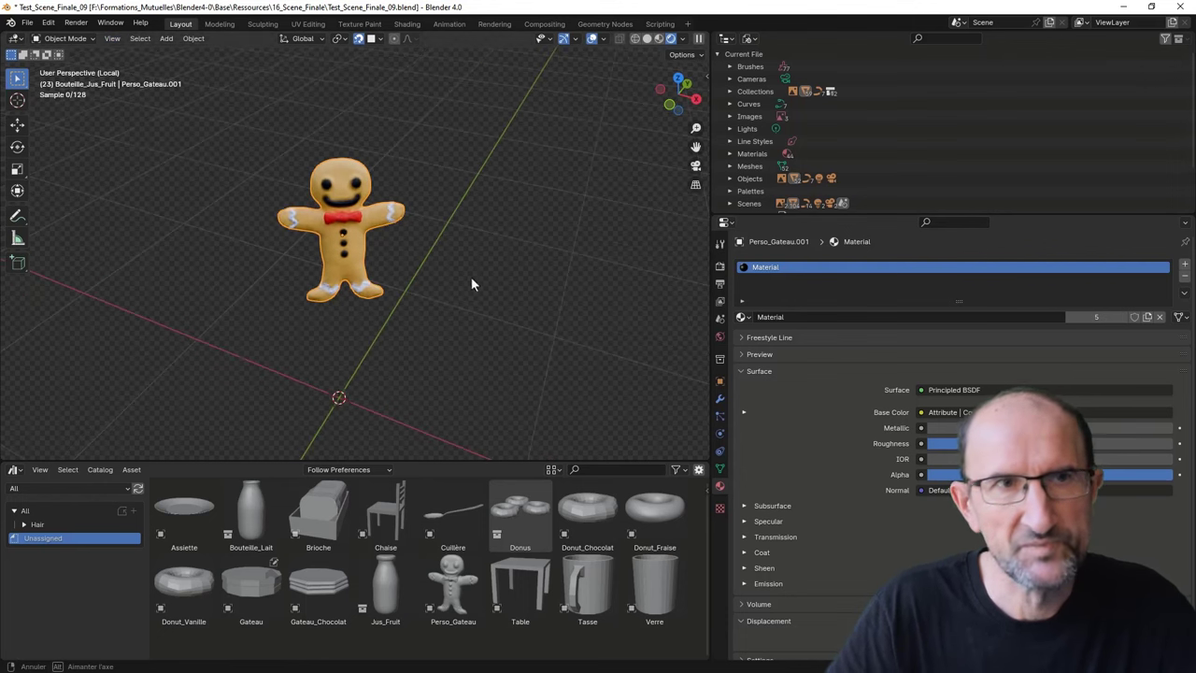
Switch the gingerbread figure into Sculpt Mode and orbit around it.
click(84, 40)
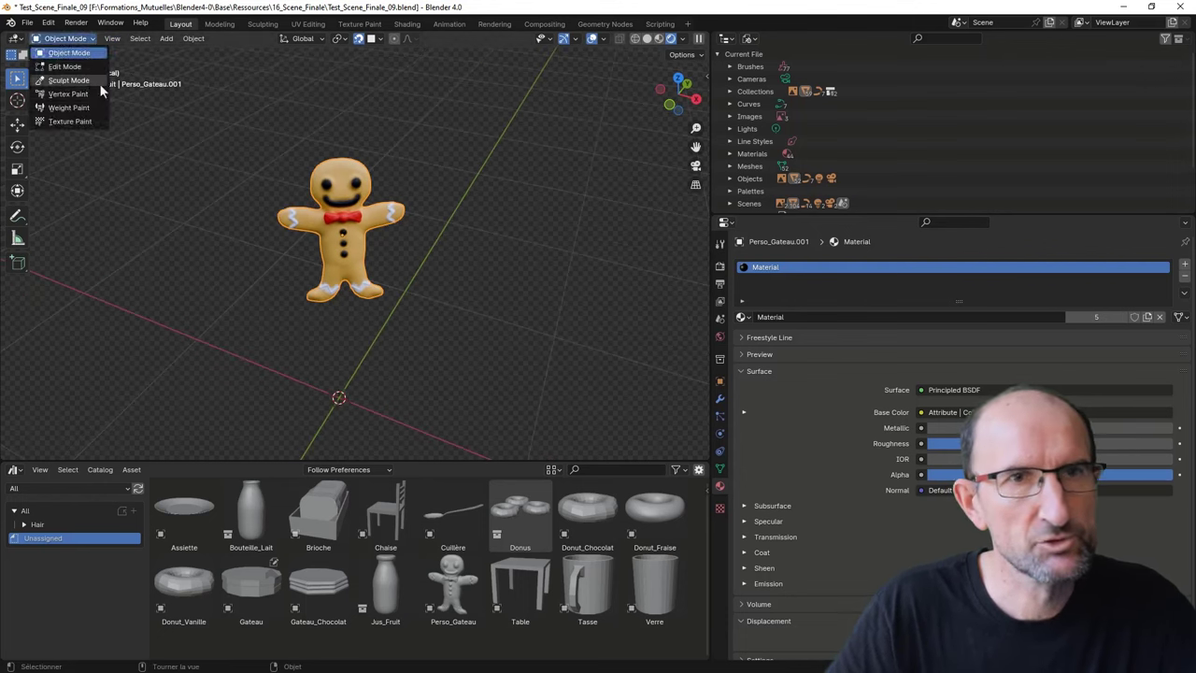
click(70, 80)
scroll(396, 253, down, 3)
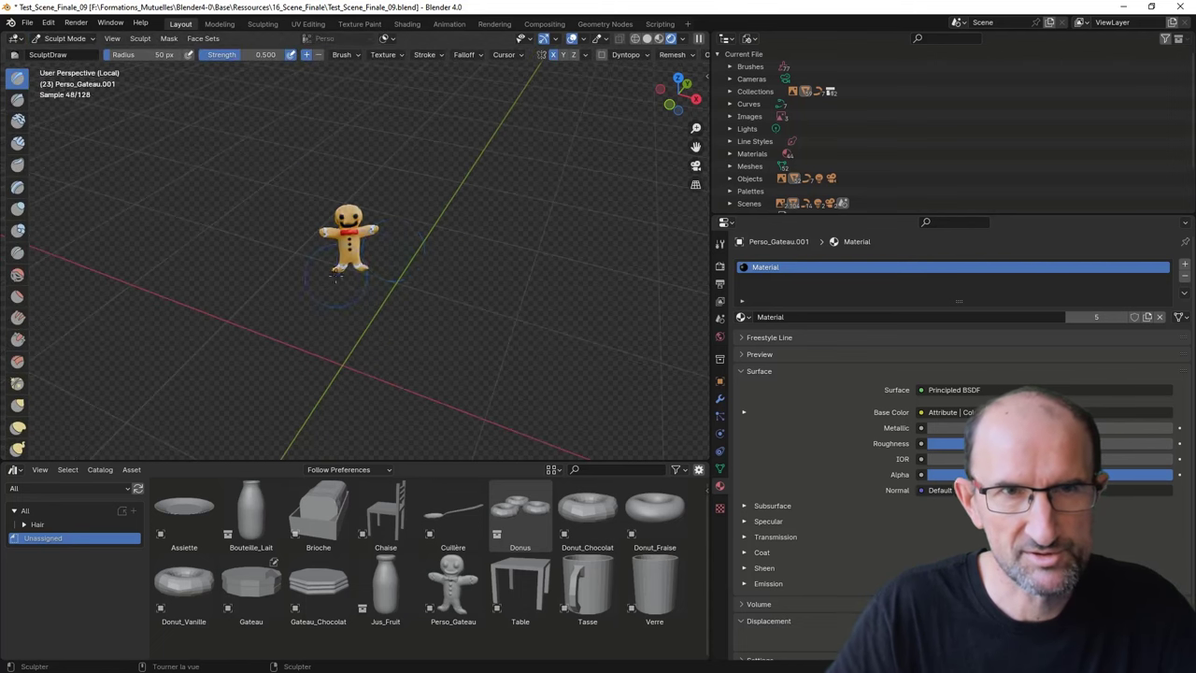
middle_drag(396, 253, 313, 264)
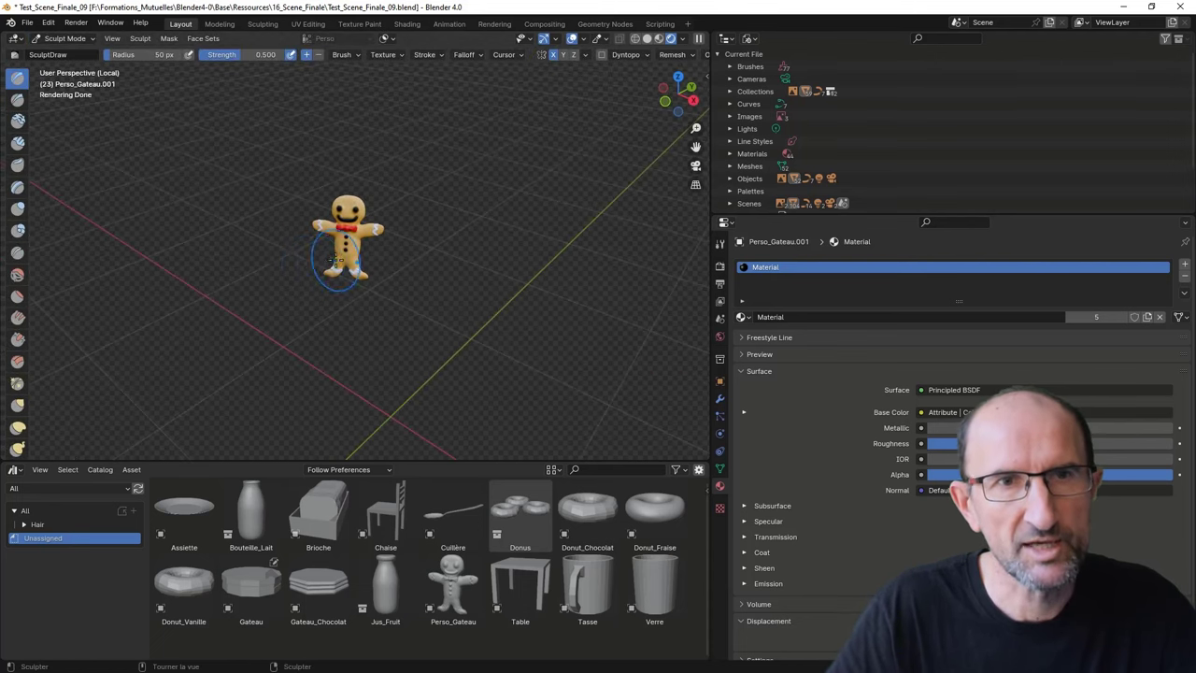
scroll(313, 264, up, 5)
middle_drag(372, 168, 271, 131)
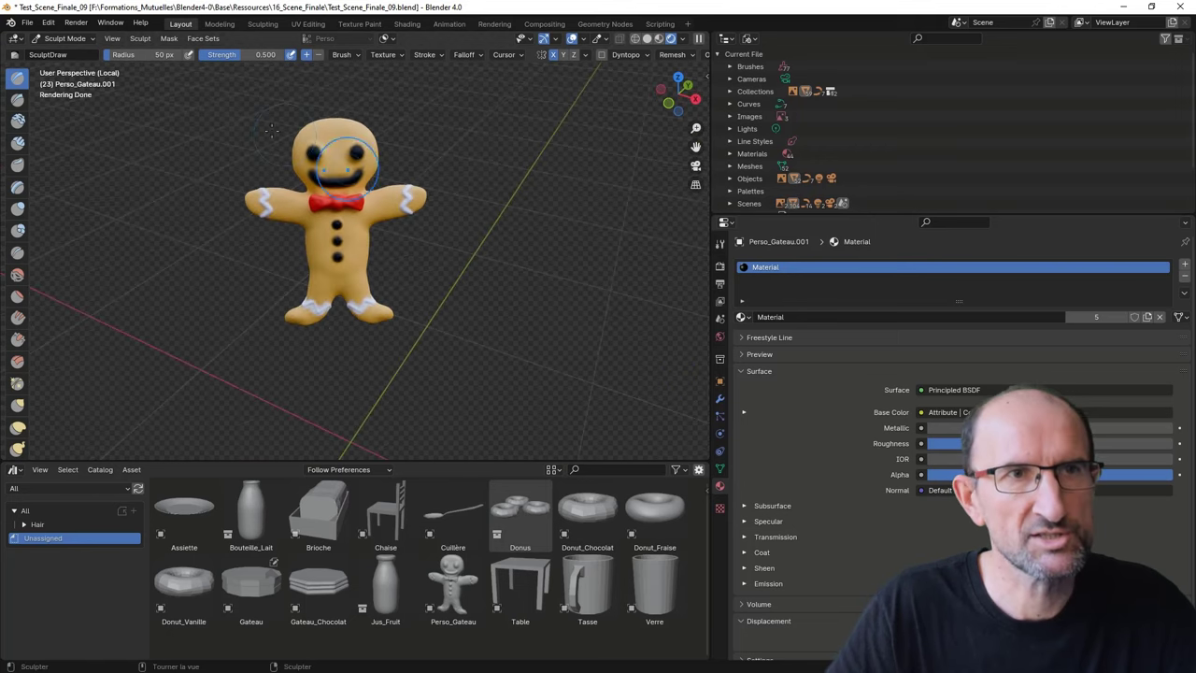
click(113, 40)
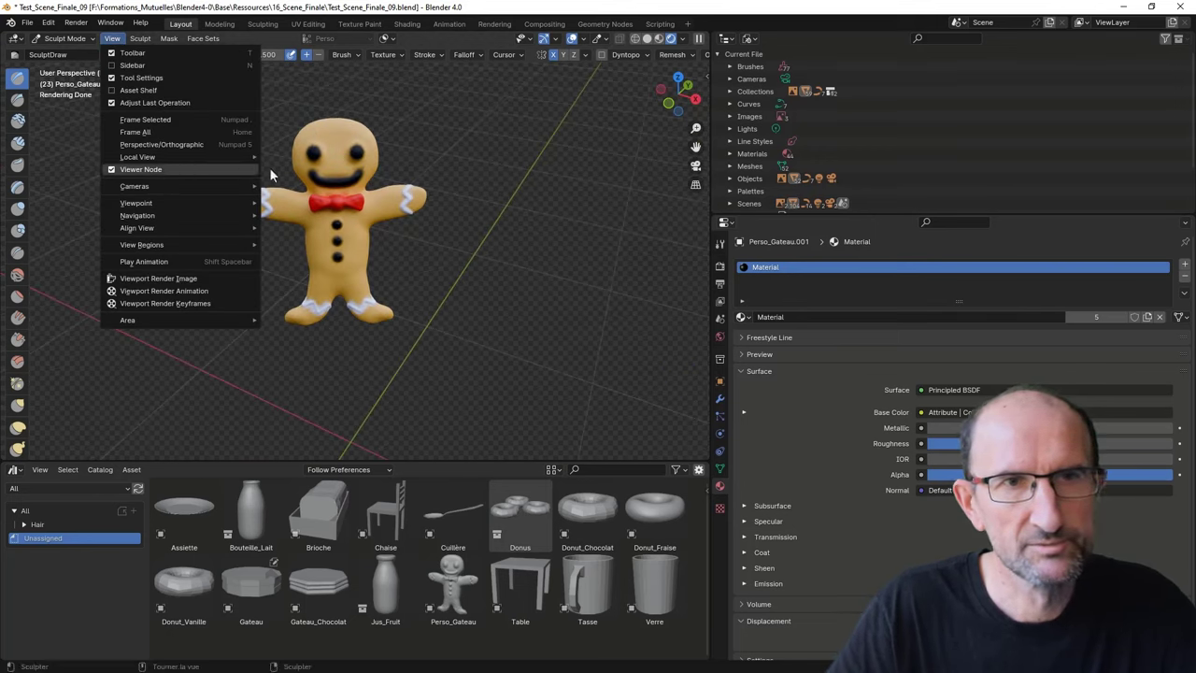
click(312, 157)
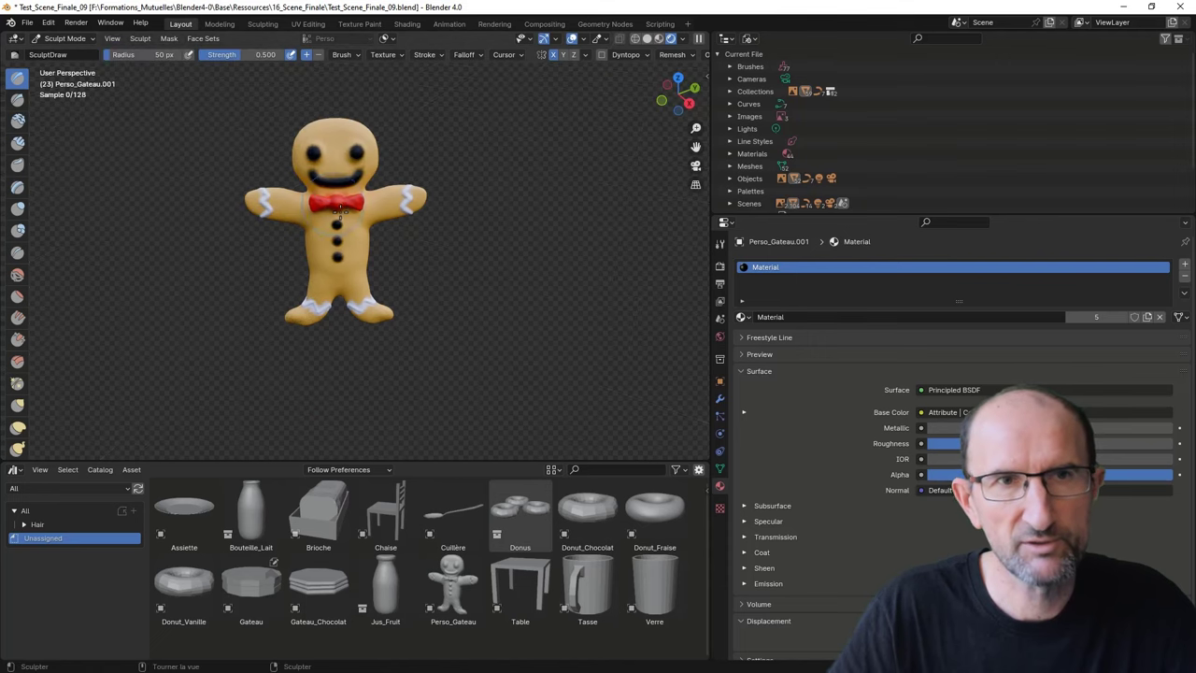
Exit Local View to the full table and return to Object Mode.
key(KP_Divide)
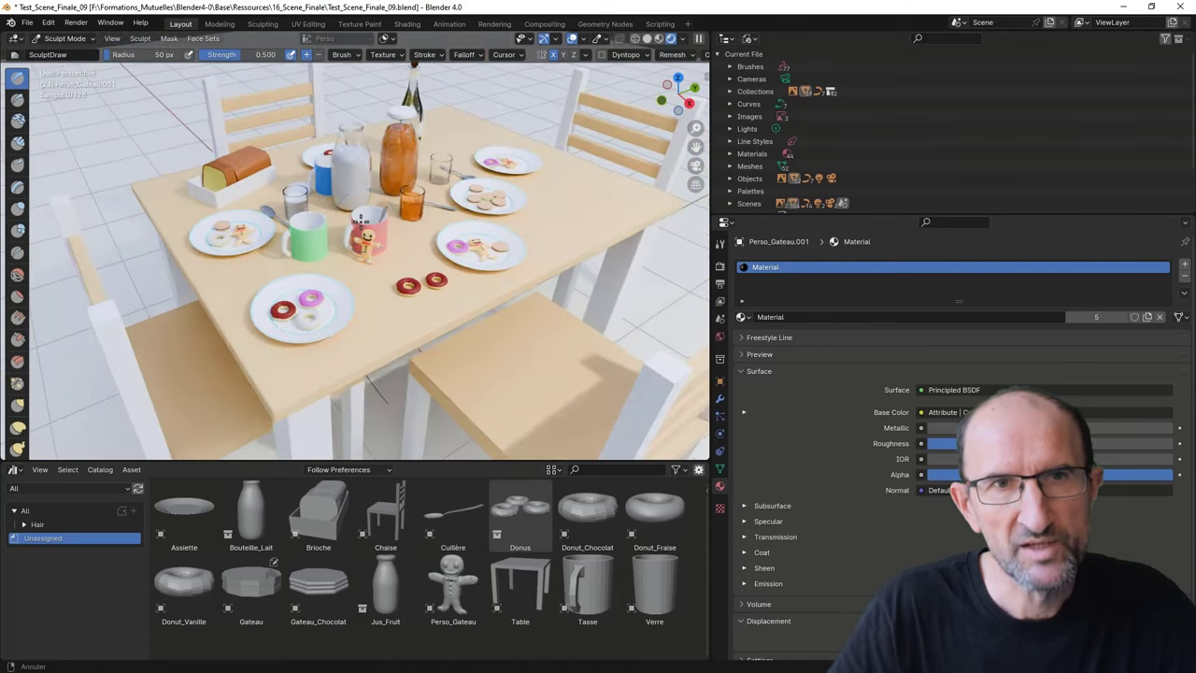
middle_drag(360, 220, 386, 248)
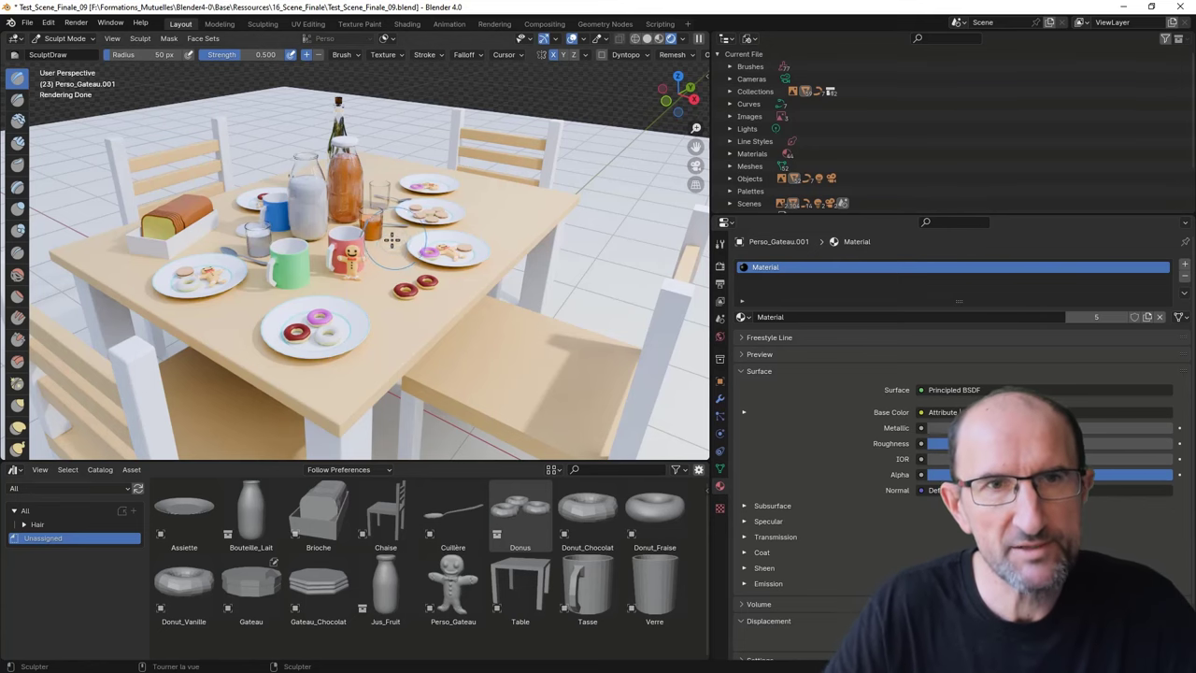
scroll(390, 248, down, 2)
middle_drag(388, 252, 397, 250)
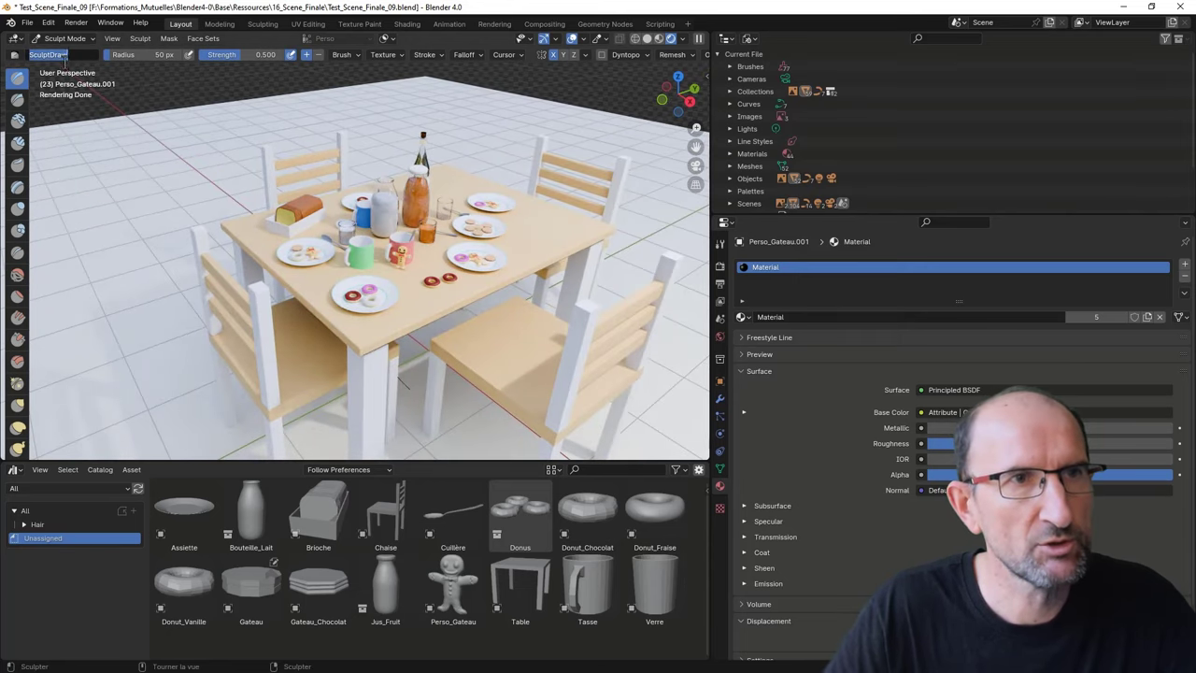
click(73, 39)
click(76, 54)
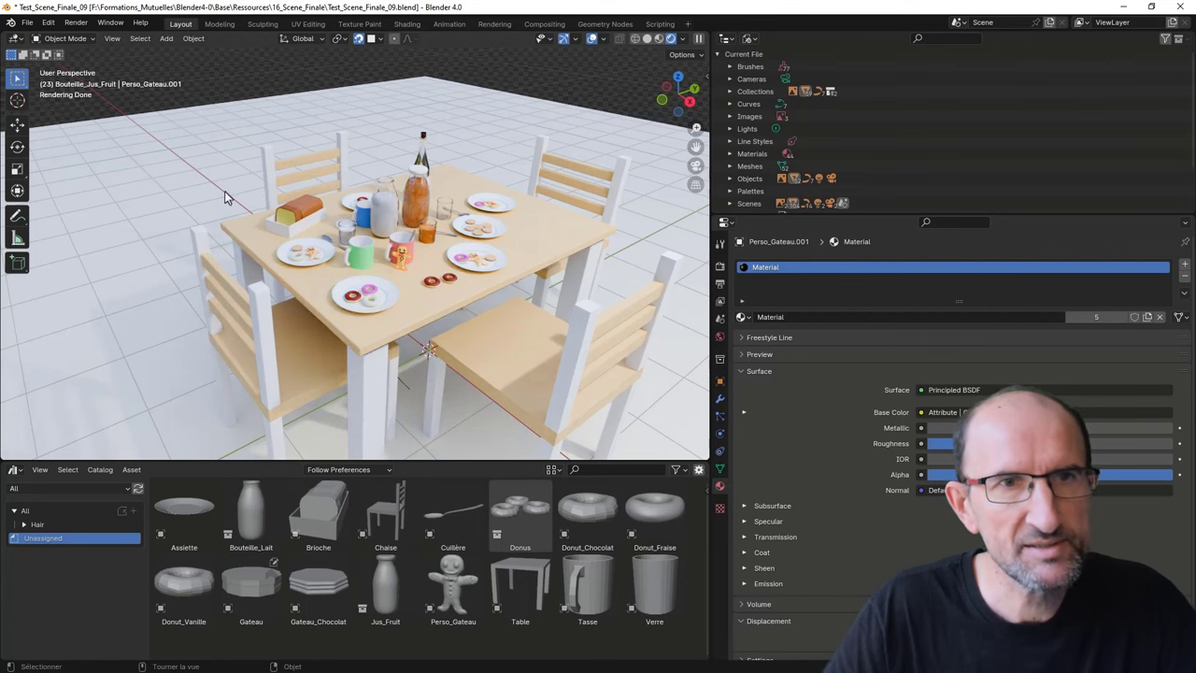
Glance at the File menu, then show the World settings with the balcony_1k.hdr environment.
middle_drag(224, 197, 261, 198)
click(26, 23)
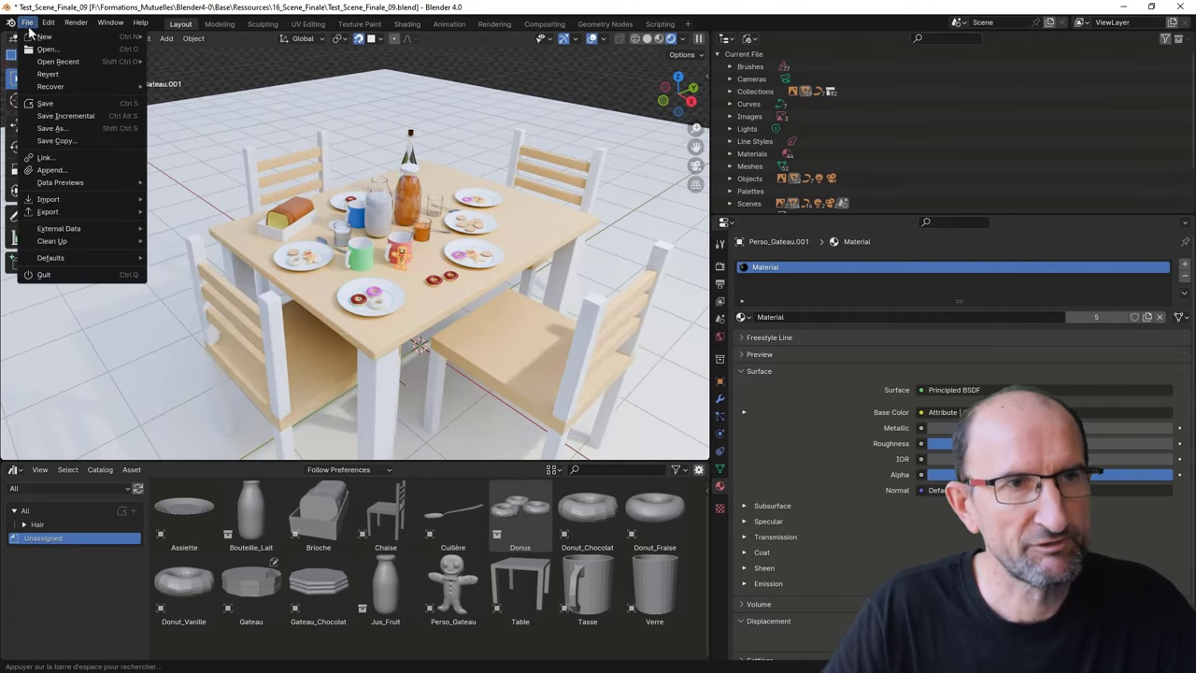
mouse_move(59, 228)
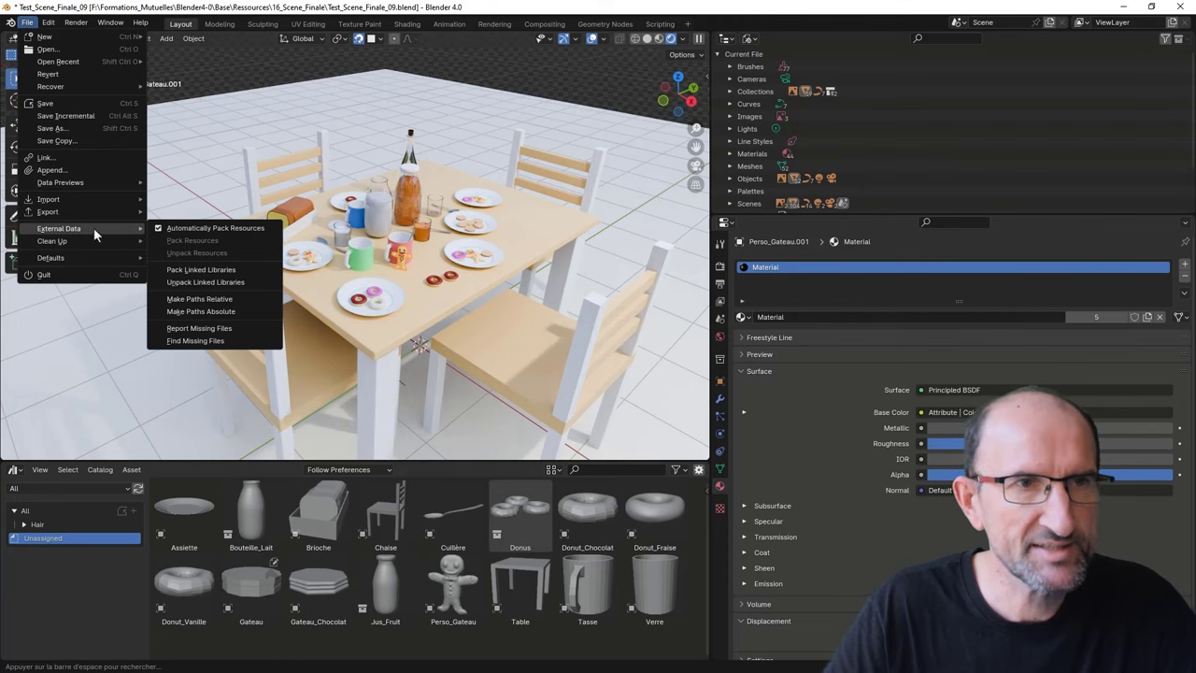
click(253, 228)
middle_drag(428, 190, 424, 224)
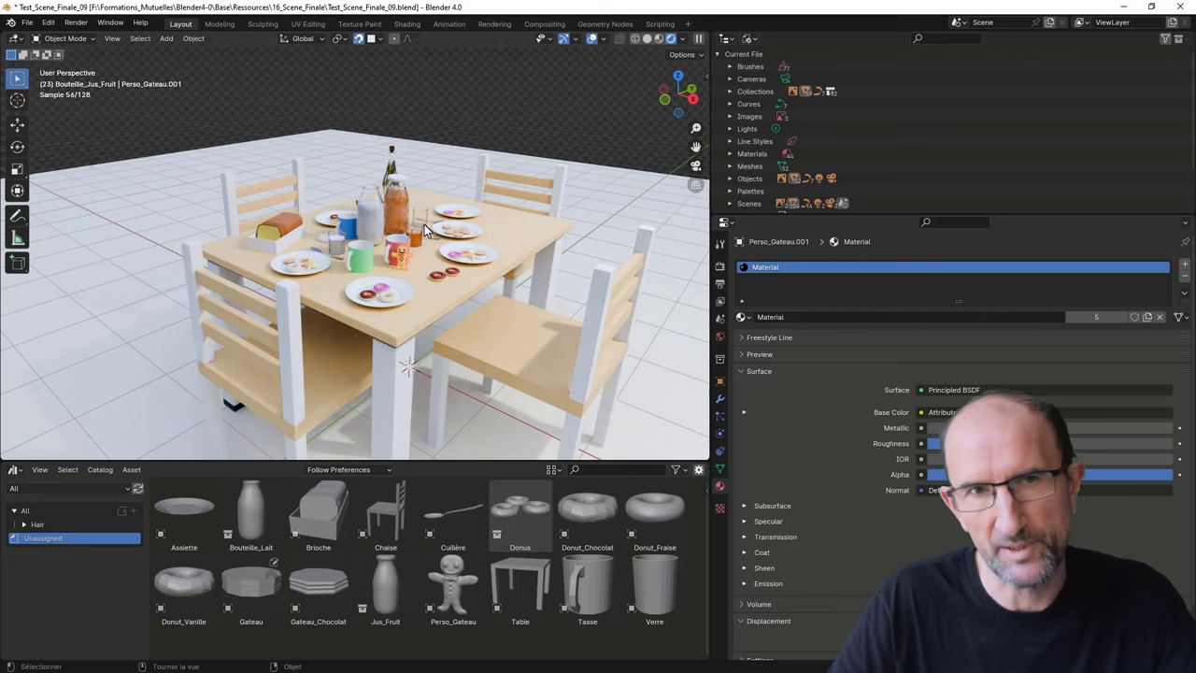
scroll(416, 250, up, 2)
scroll(416, 252, up, 1)
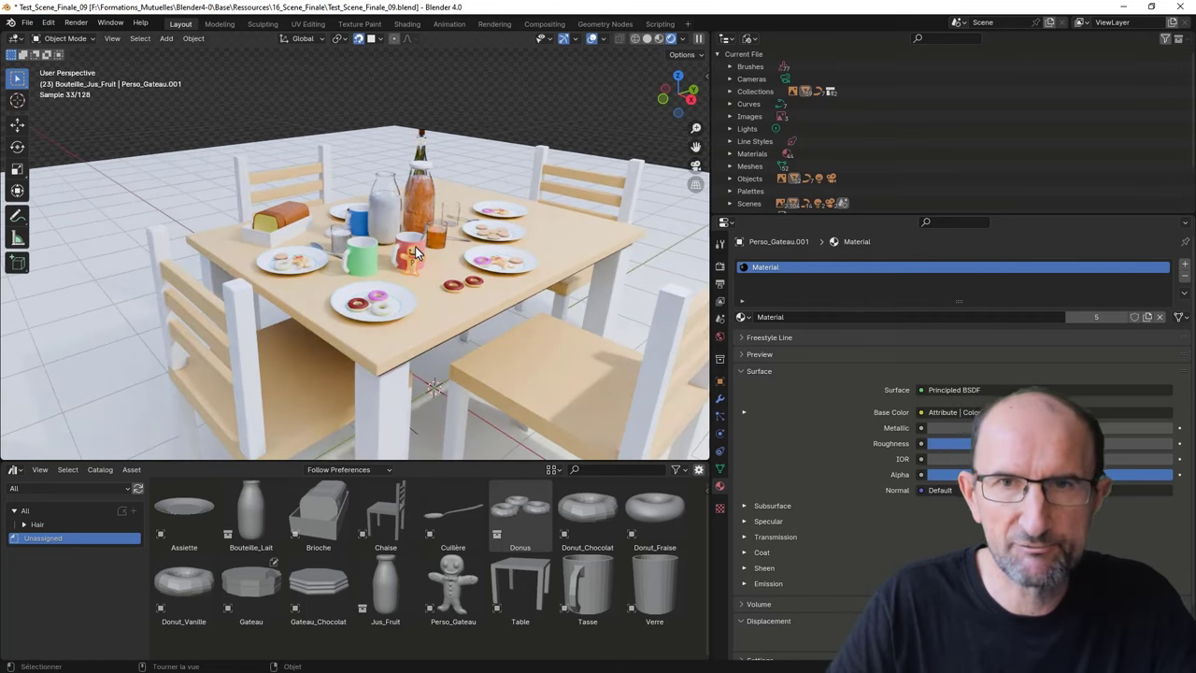
click(720, 339)
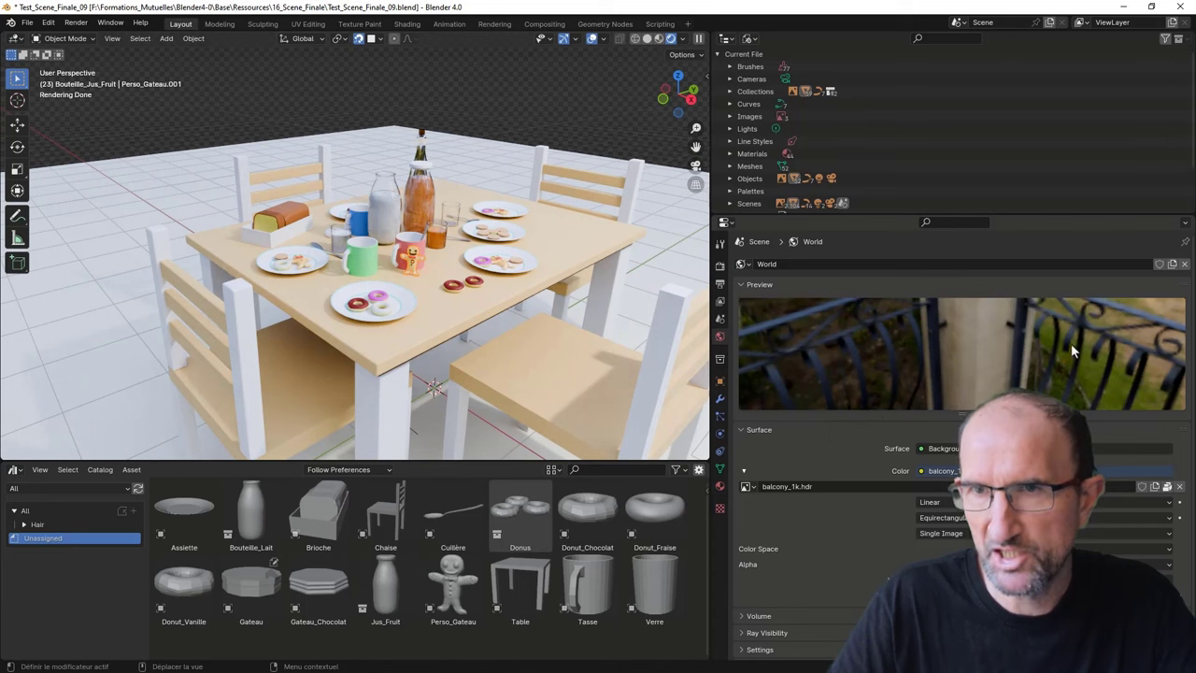
Unpack balcony_1k.hdr using files in the current directory, creating them when necessary.
click(1167, 488)
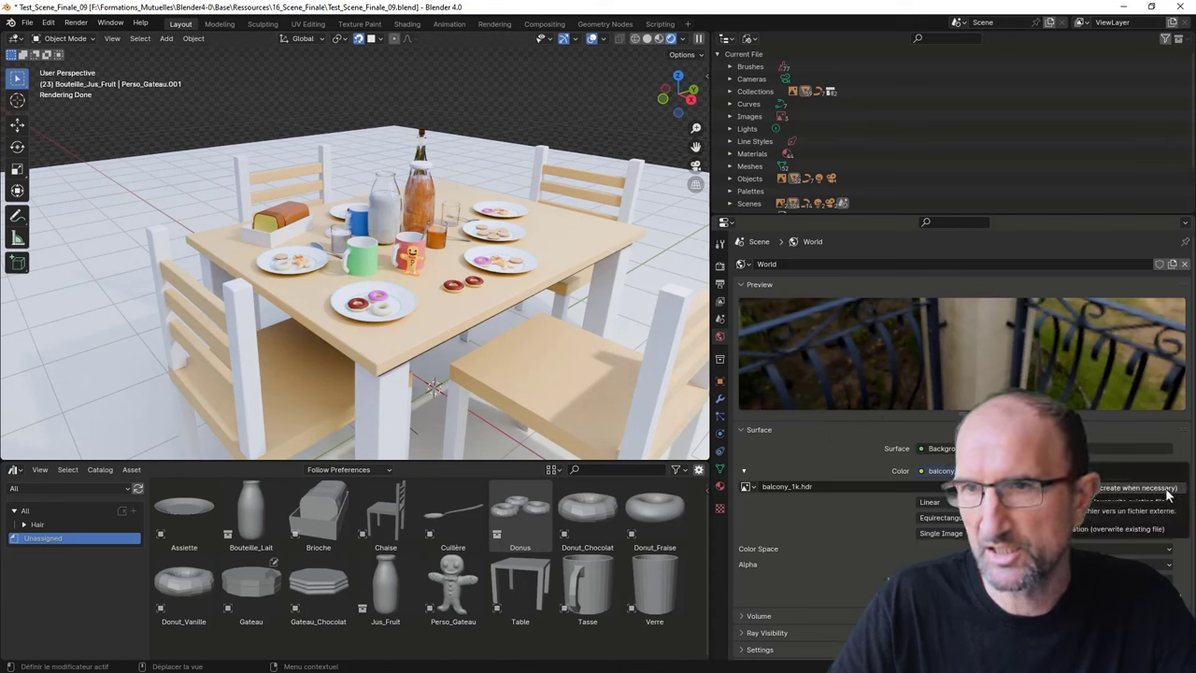
click(1166, 489)
middle_drag(469, 344, 485, 340)
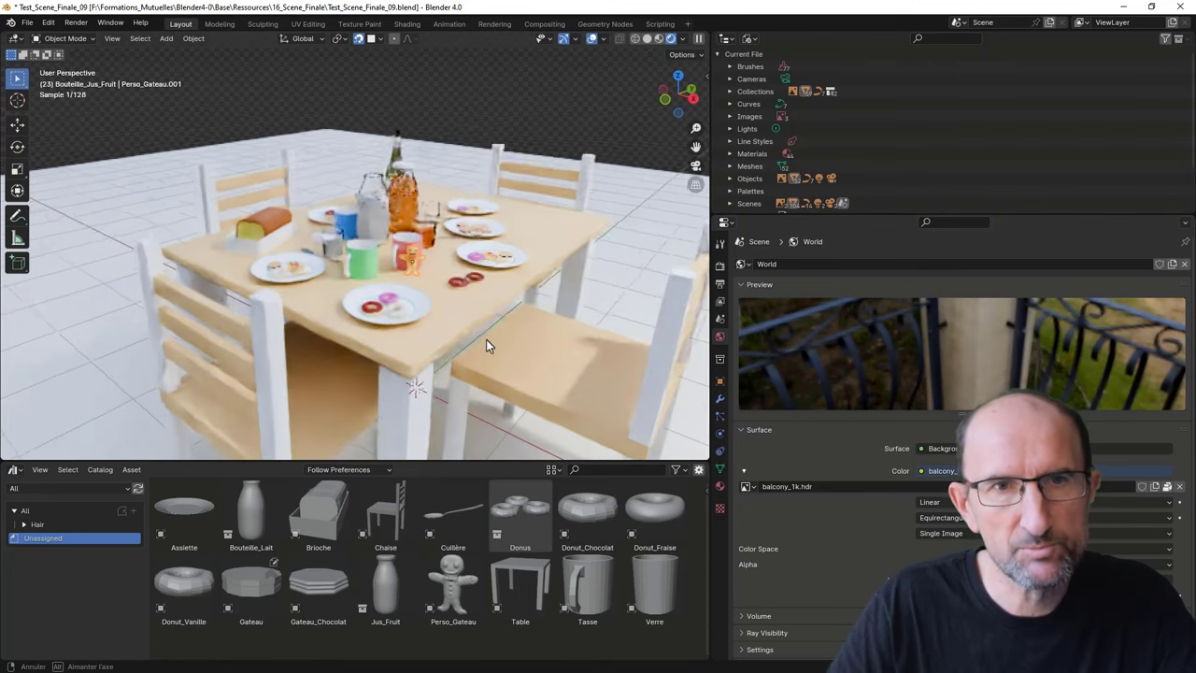
scroll(499, 313, down, 2)
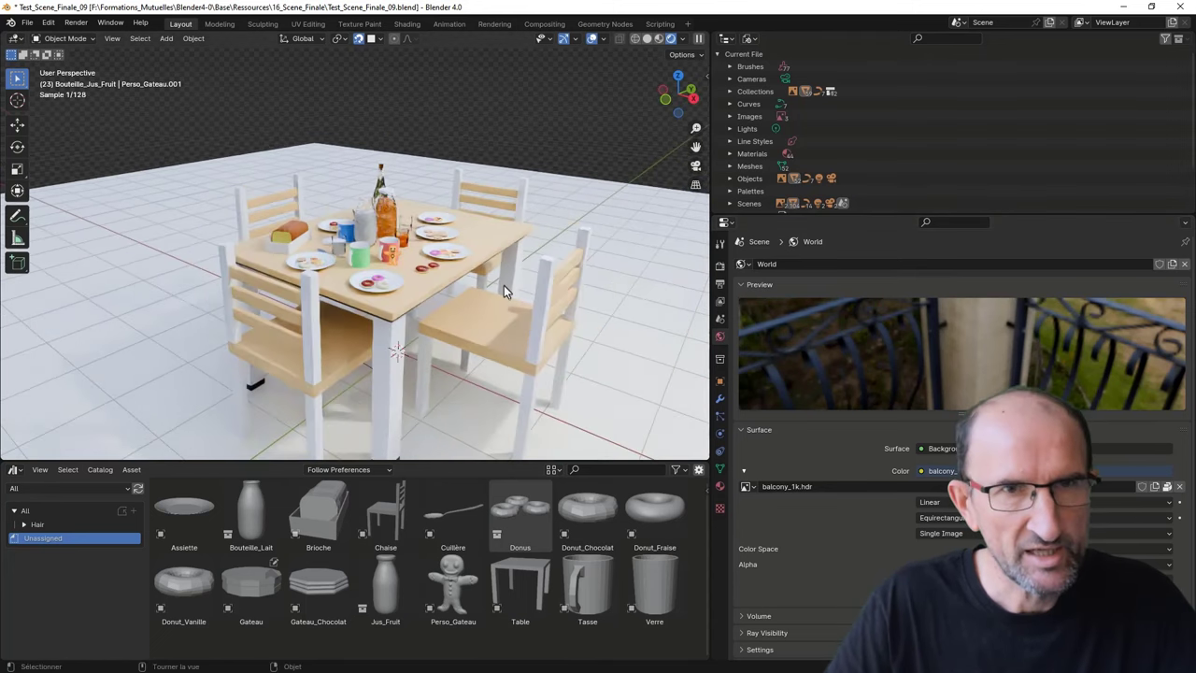
middle_drag(492, 269, 484, 260)
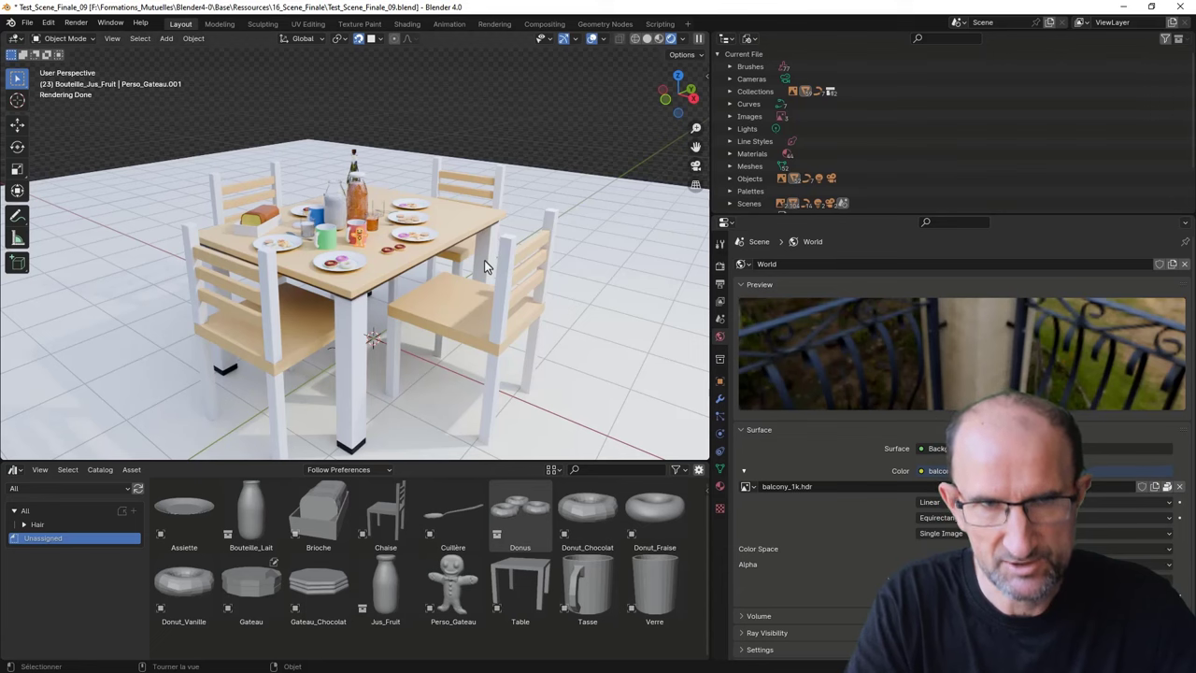
Delete the green mug from the breakfast table.
scroll(484, 260, down, 3)
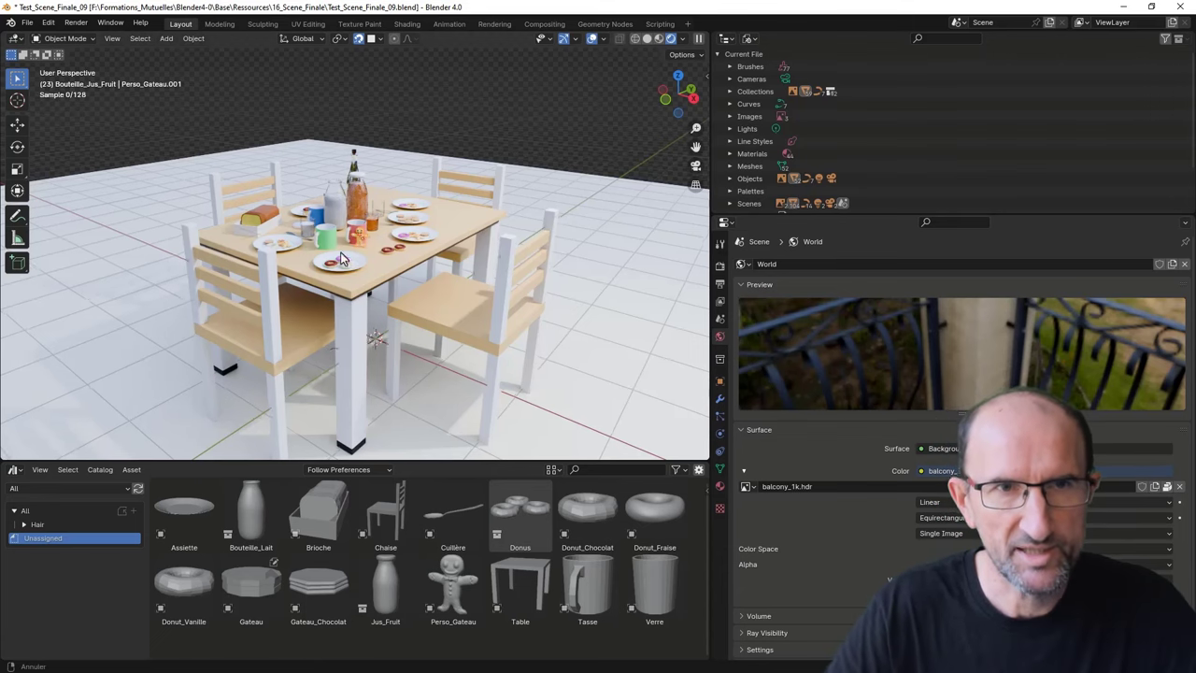
scroll(364, 264, up, 3)
scroll(383, 279, up, 2)
scroll(407, 294, up, 2)
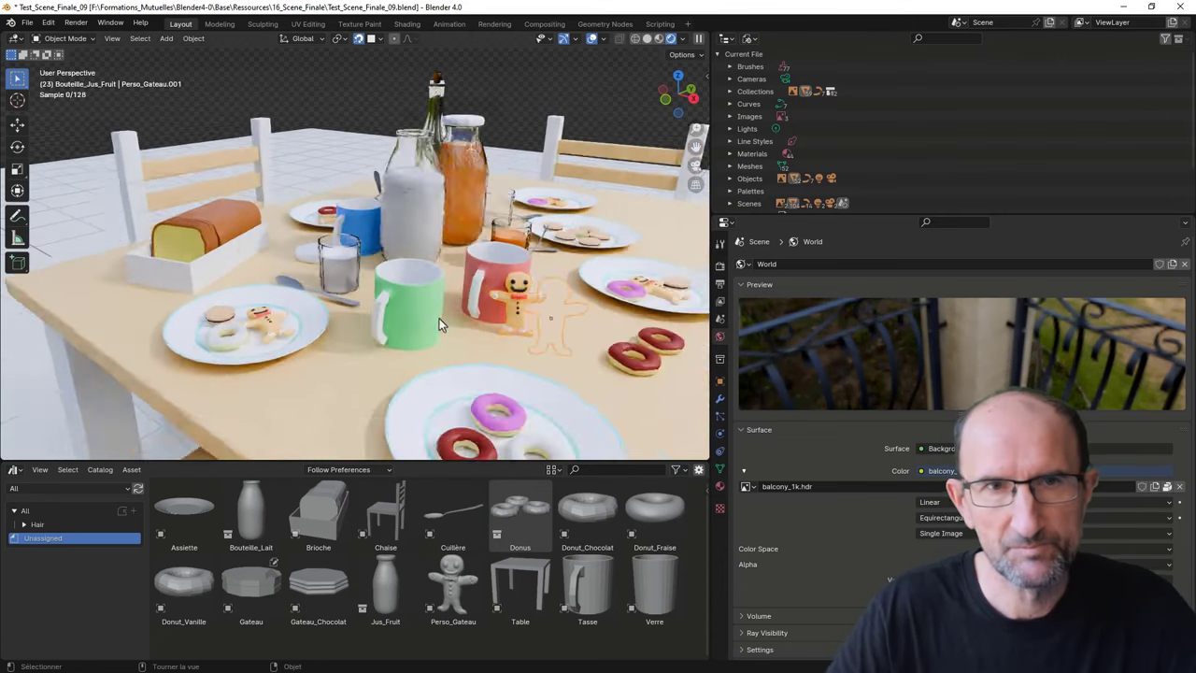
scroll(434, 317, up, 2)
click(434, 321)
key(Delete)
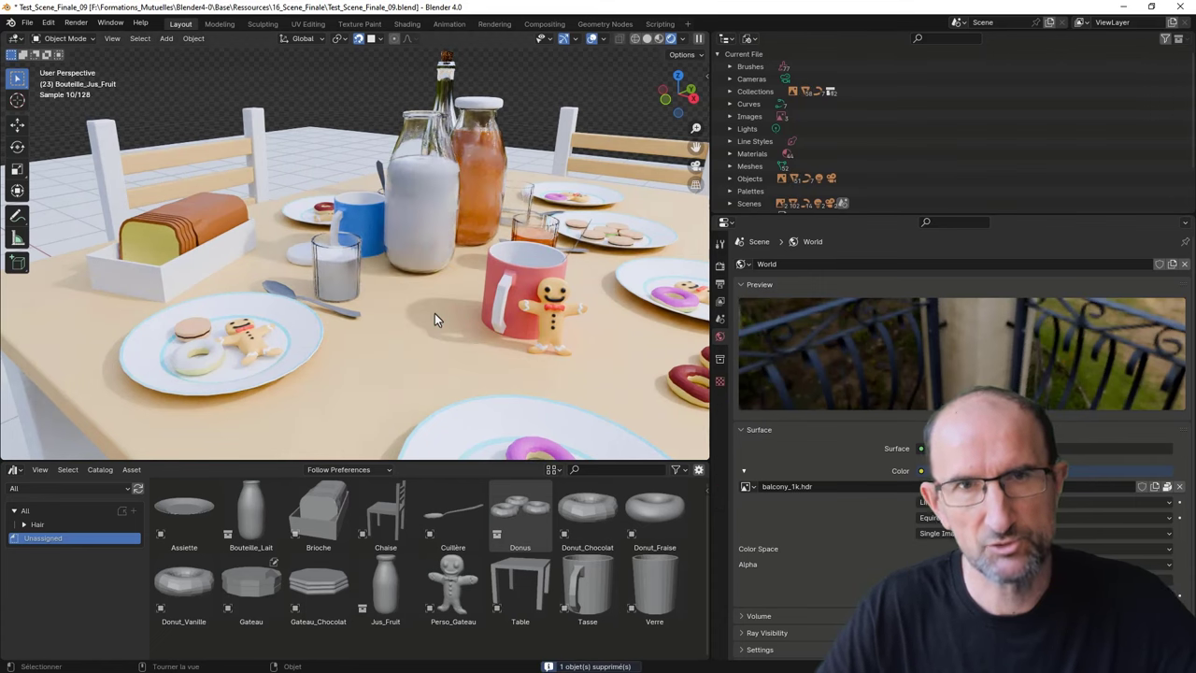
Delete the green-filled middle cookie from the cookie plate.
scroll(440, 309, down, 3)
mouse_move(446, 297)
middle_down()
mouse_move(479, 294)
mouse_move(385, 294)
mouse_move(372, 283)
middle_up()
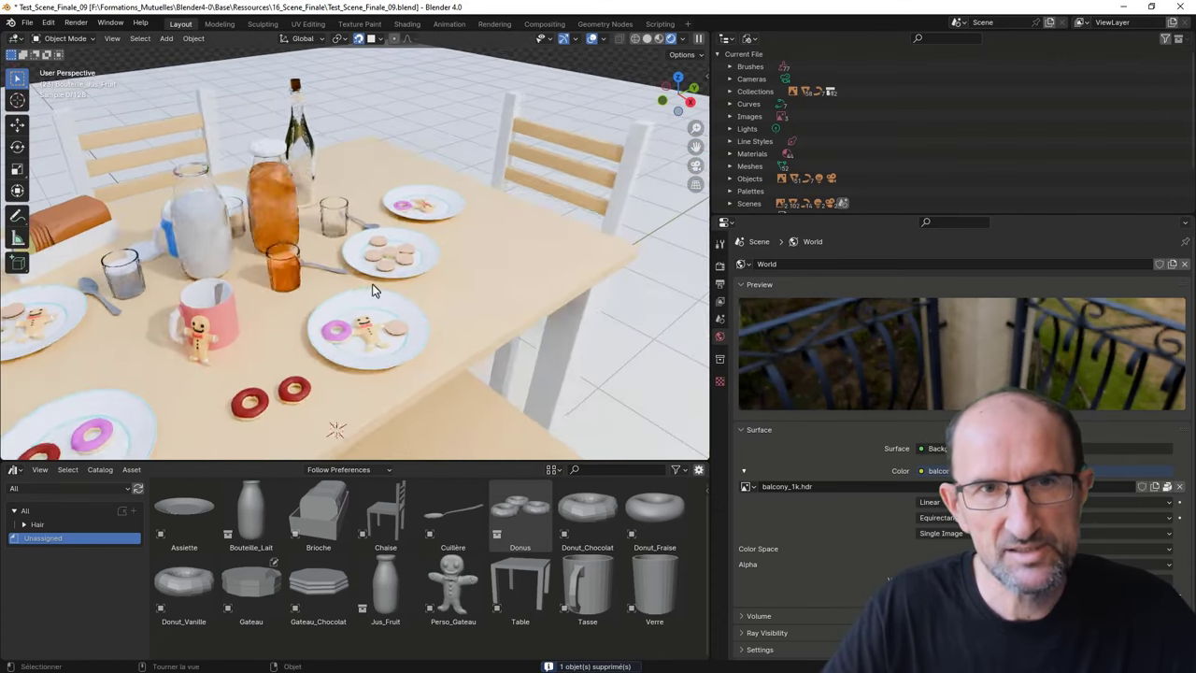
scroll(471, 251, up, 5)
click(458, 268)
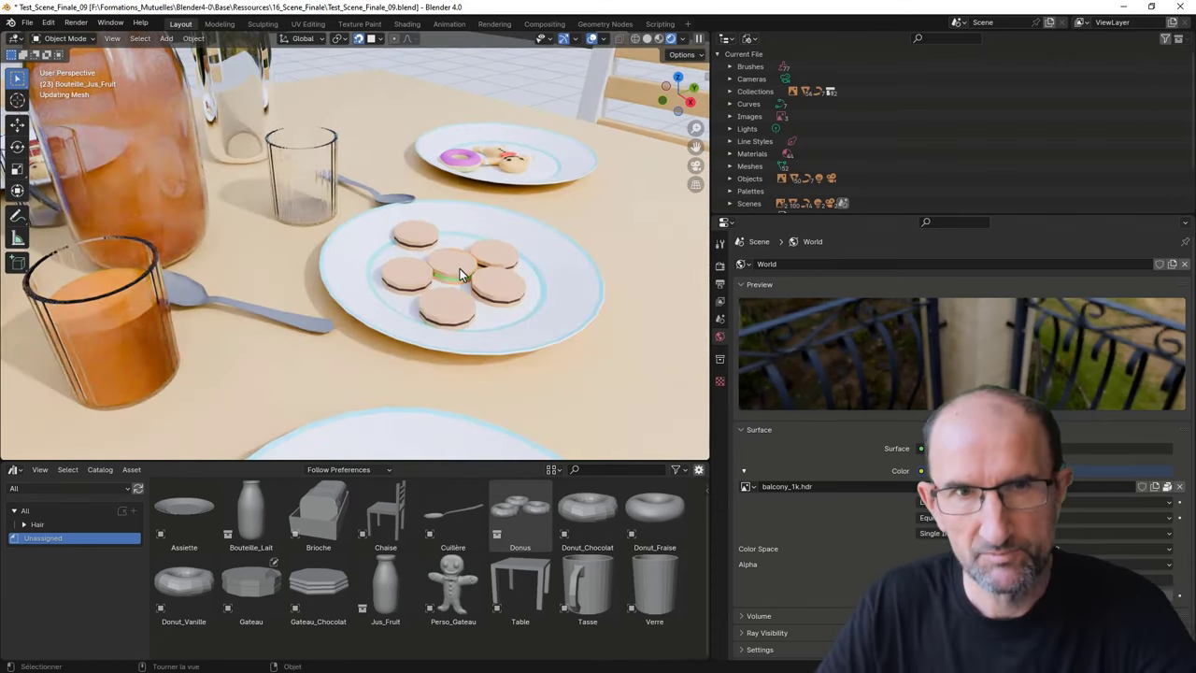
key(Delete)
scroll(442, 265, down, 5)
mouse_move(443, 264)
middle_down()
mouse_move(347, 296)
mouse_move(360, 298)
middle_up()
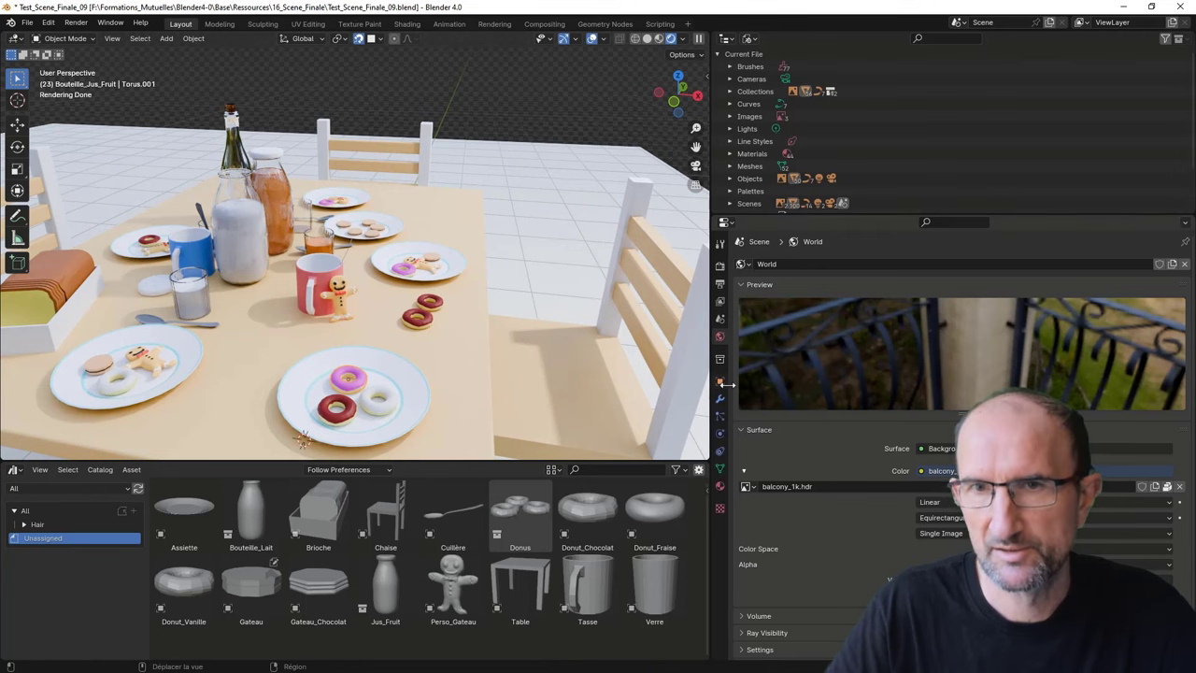
Browse the file's materials from the donut's Material tab, then close the list unchanged.
click(719, 487)
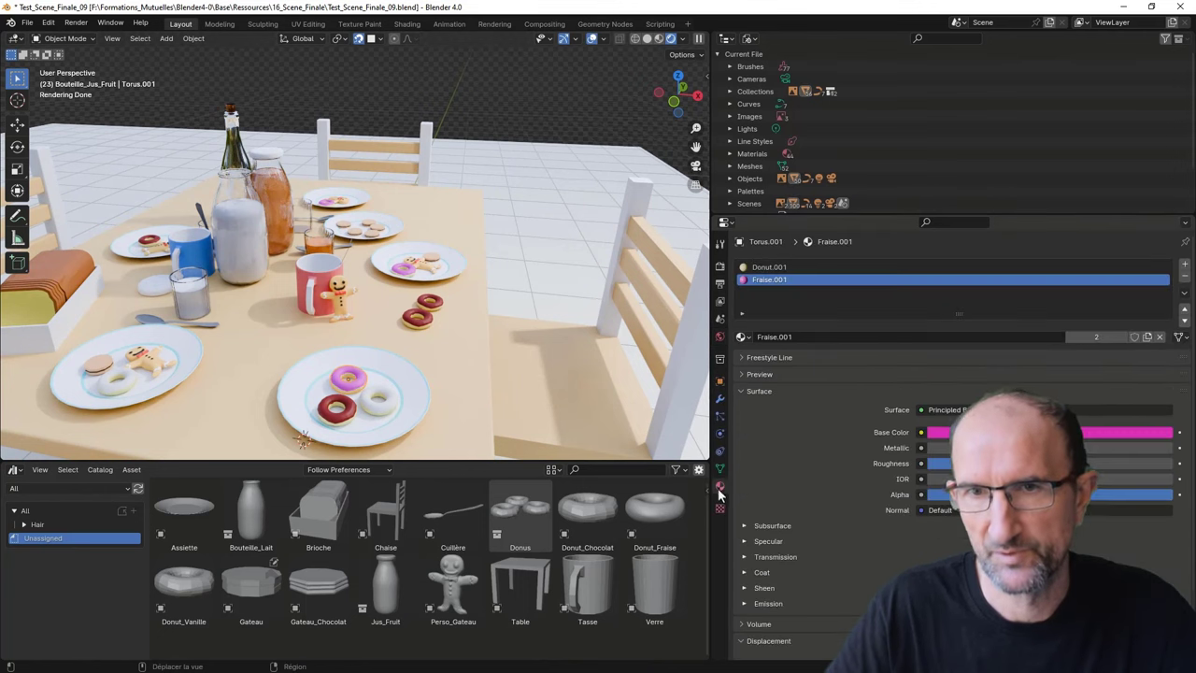
click(747, 339)
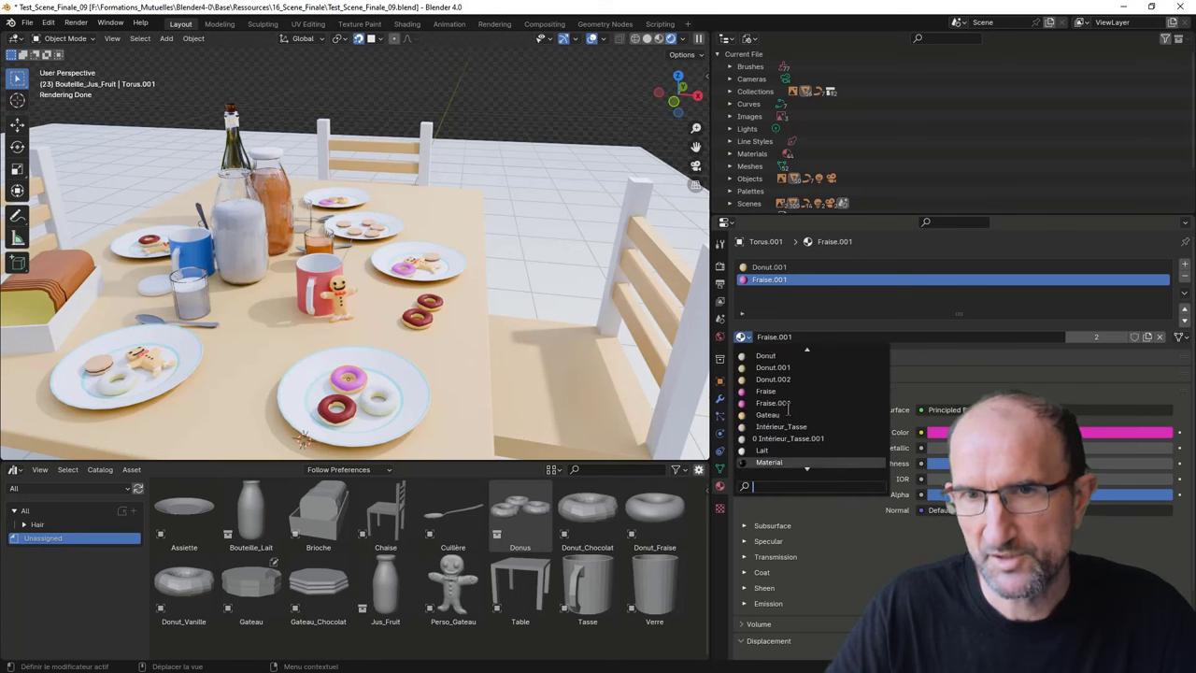
scroll(790, 404, down, 4)
scroll(789, 405, down, 4)
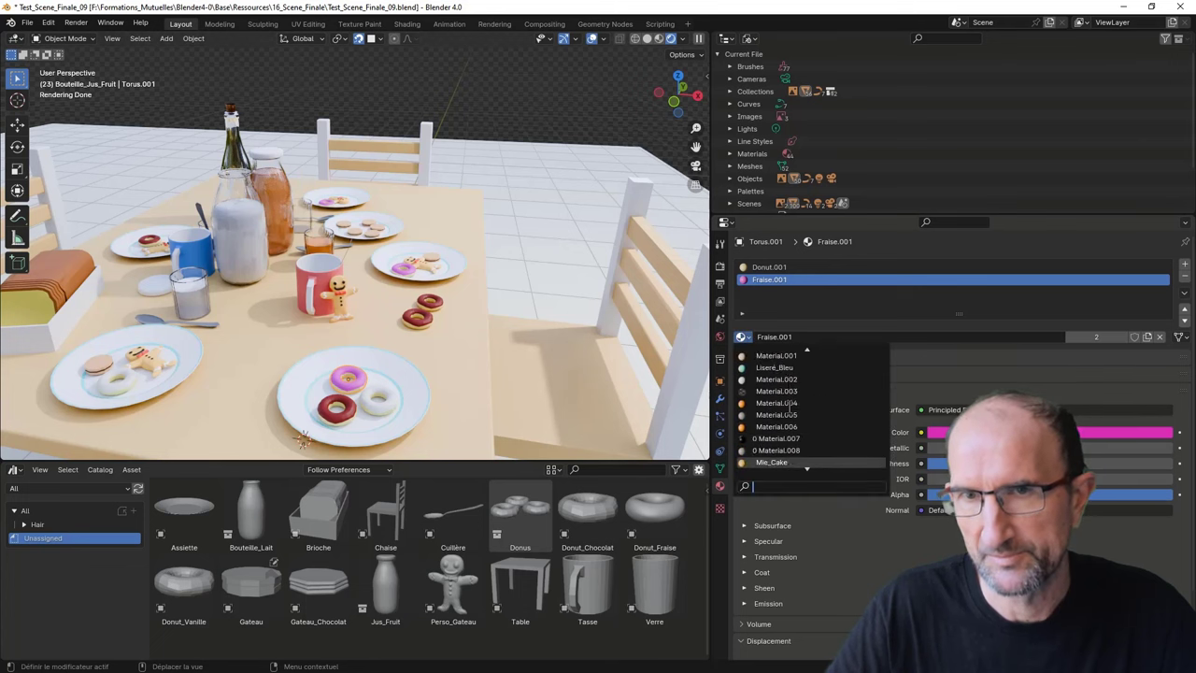
scroll(789, 404, down, 4)
scroll(788, 411, down, 4)
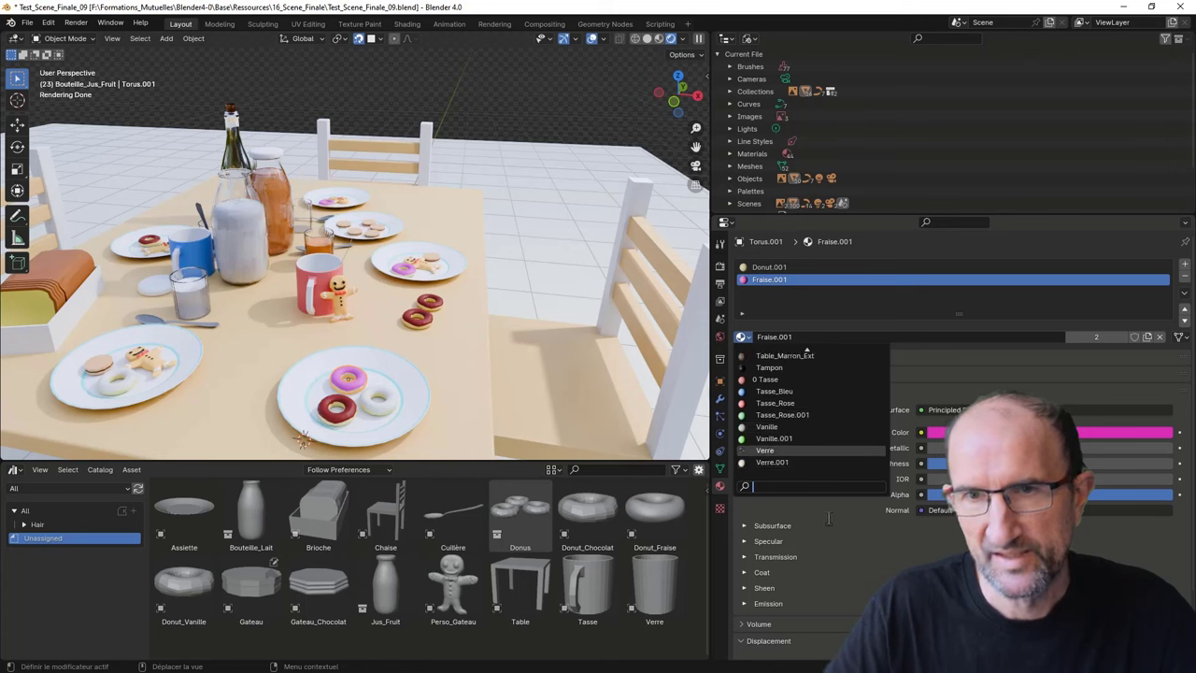
key(Escape)
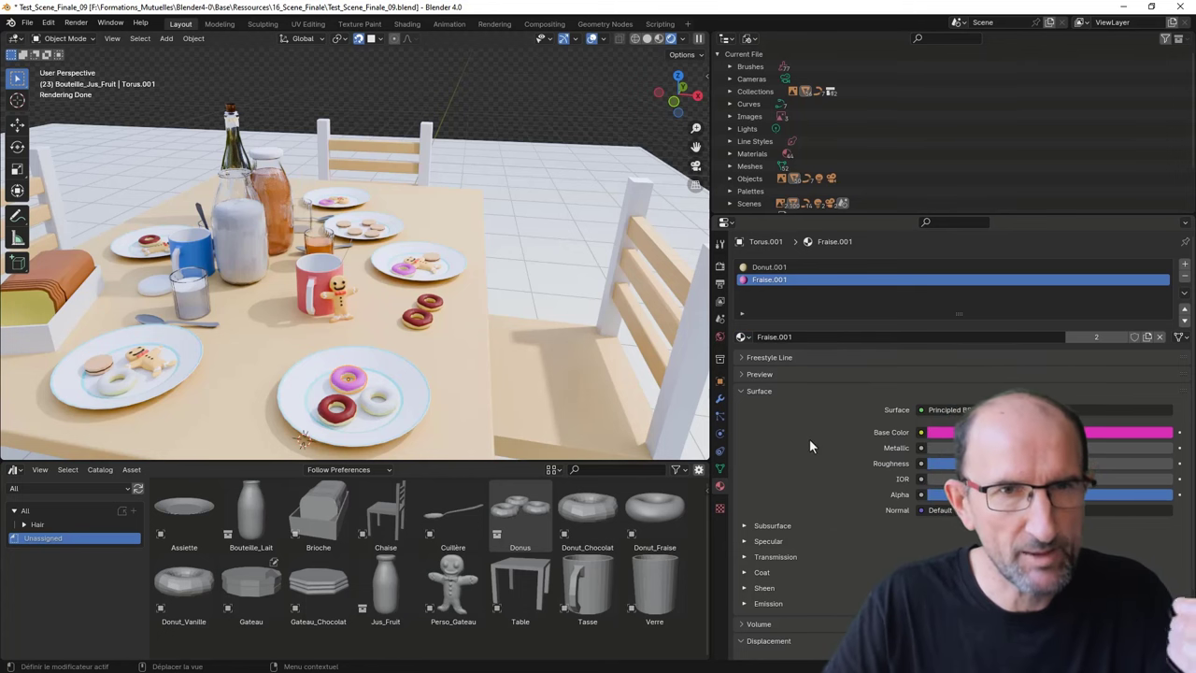
Switch the Outliner's display mode to Orphan Data.
middle_drag(474, 310, 432, 312)
scroll(435, 311, down, 4)
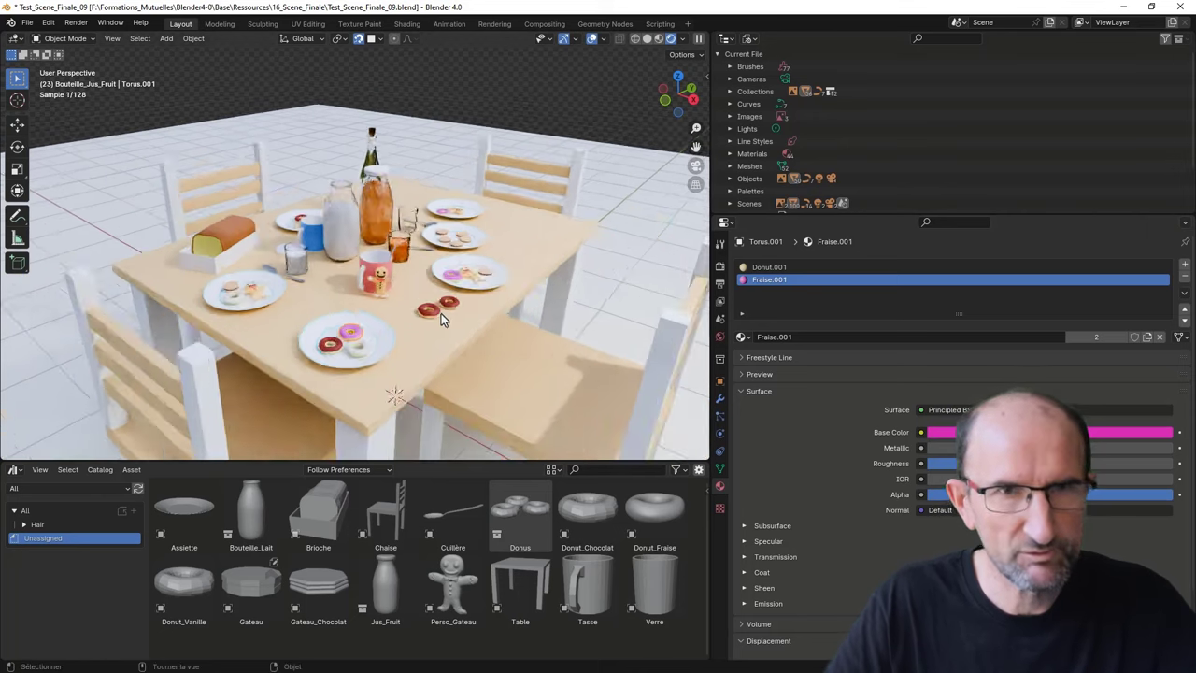
scroll(441, 313, down, 2)
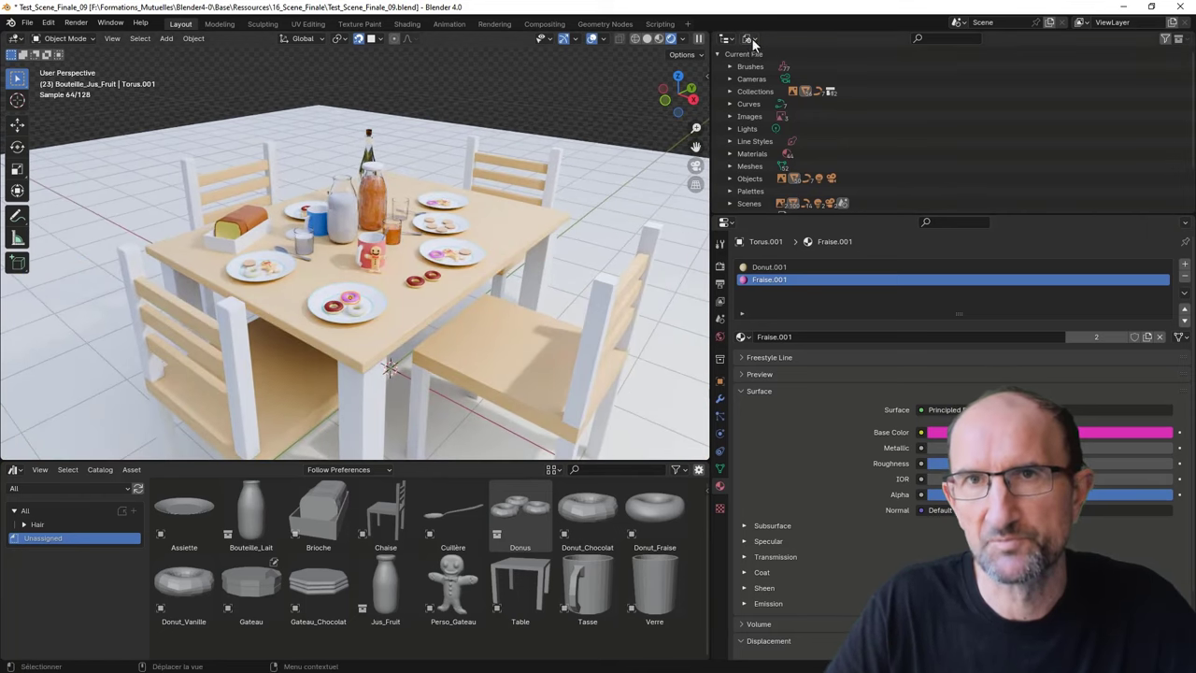
click(749, 39)
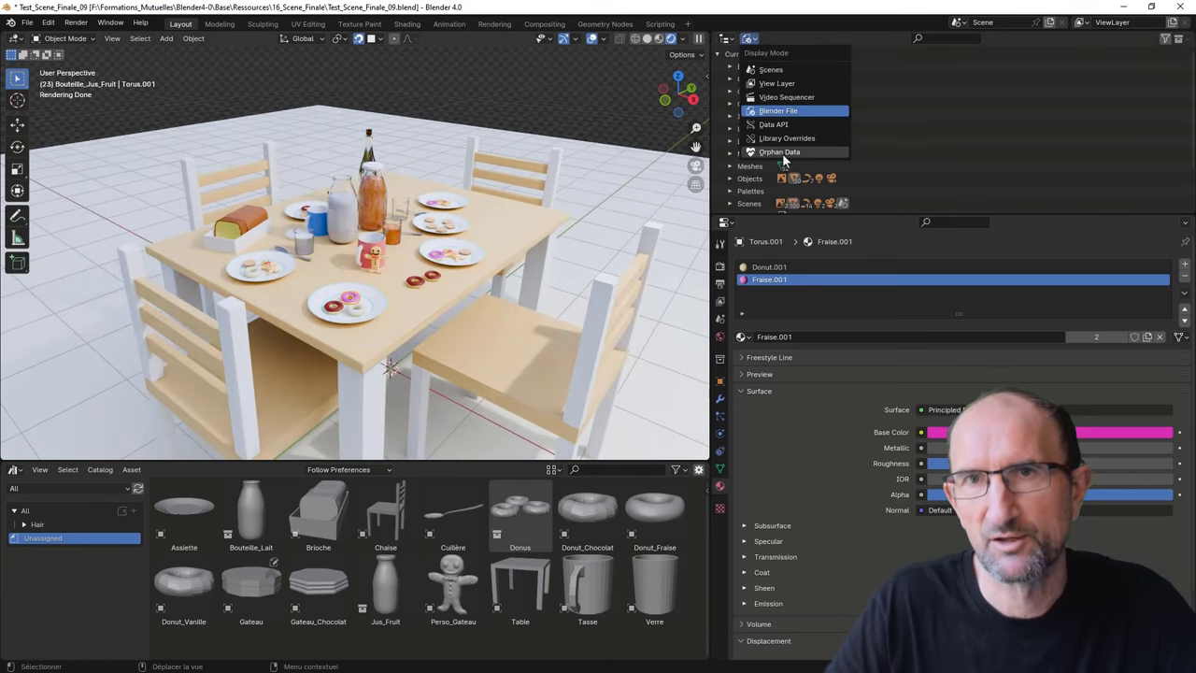
click(779, 151)
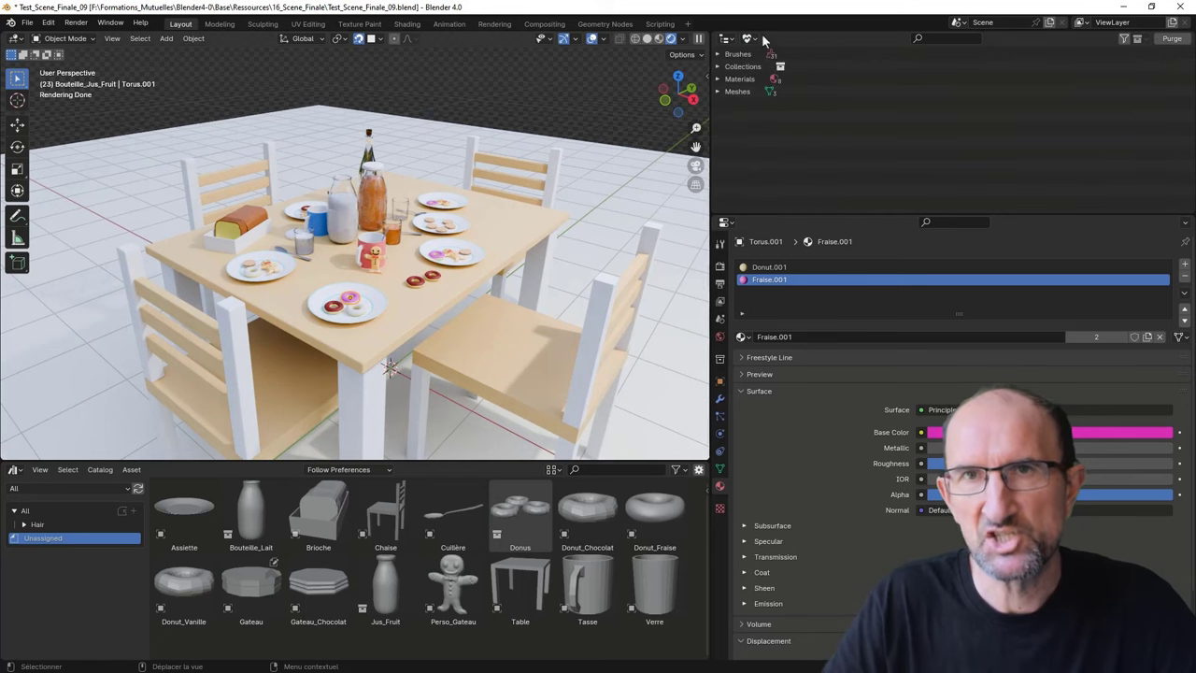
Inspect the orphaned Brushes and Materials, then widen the Outliner area.
click(717, 54)
click(718, 55)
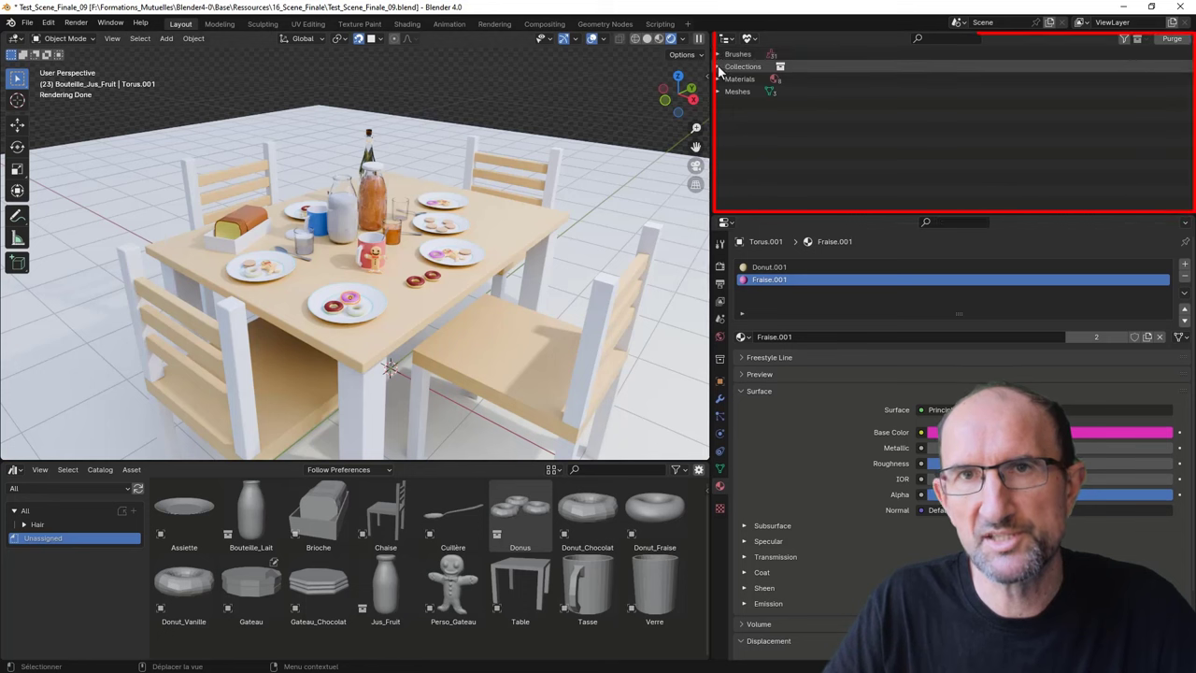
click(718, 80)
click(718, 80)
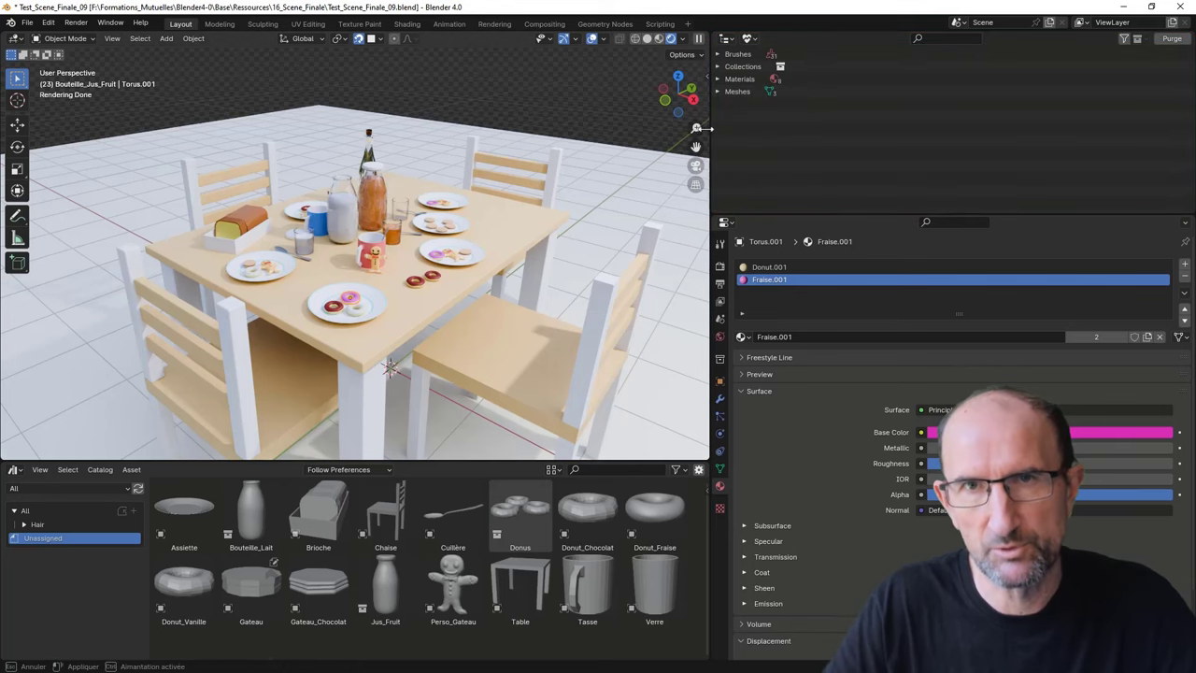
drag(708, 128, 645, 131)
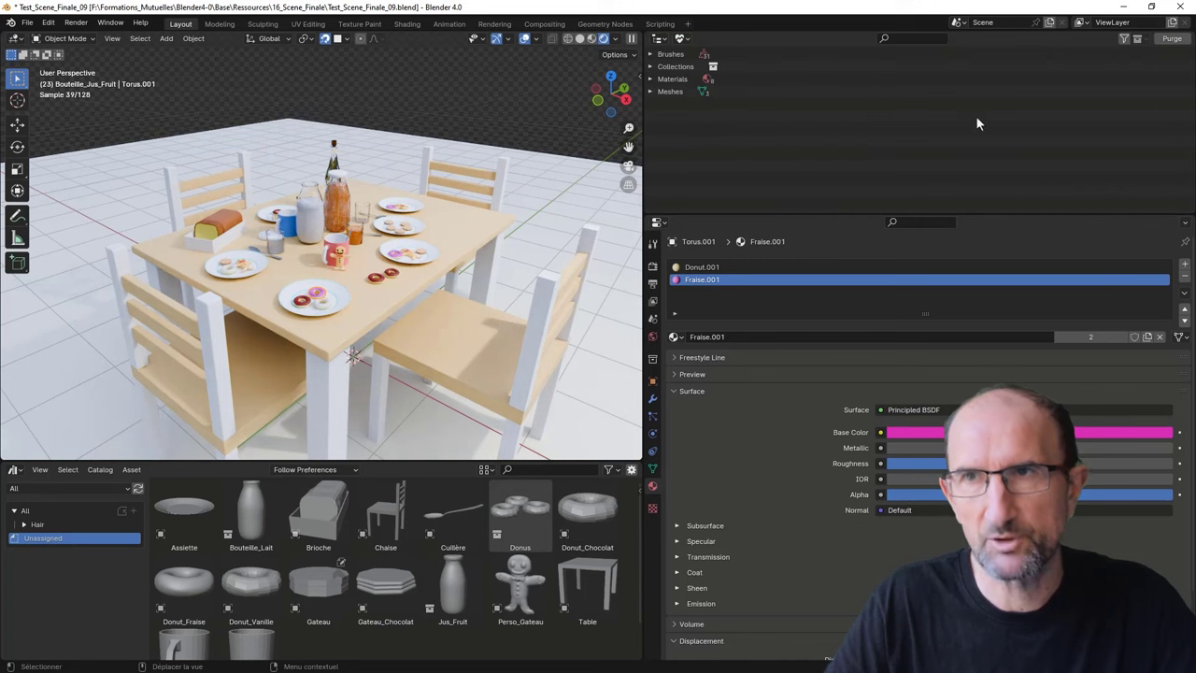
Purge the 13 orphan data blocks: ten materials and three meshes.
click(1173, 40)
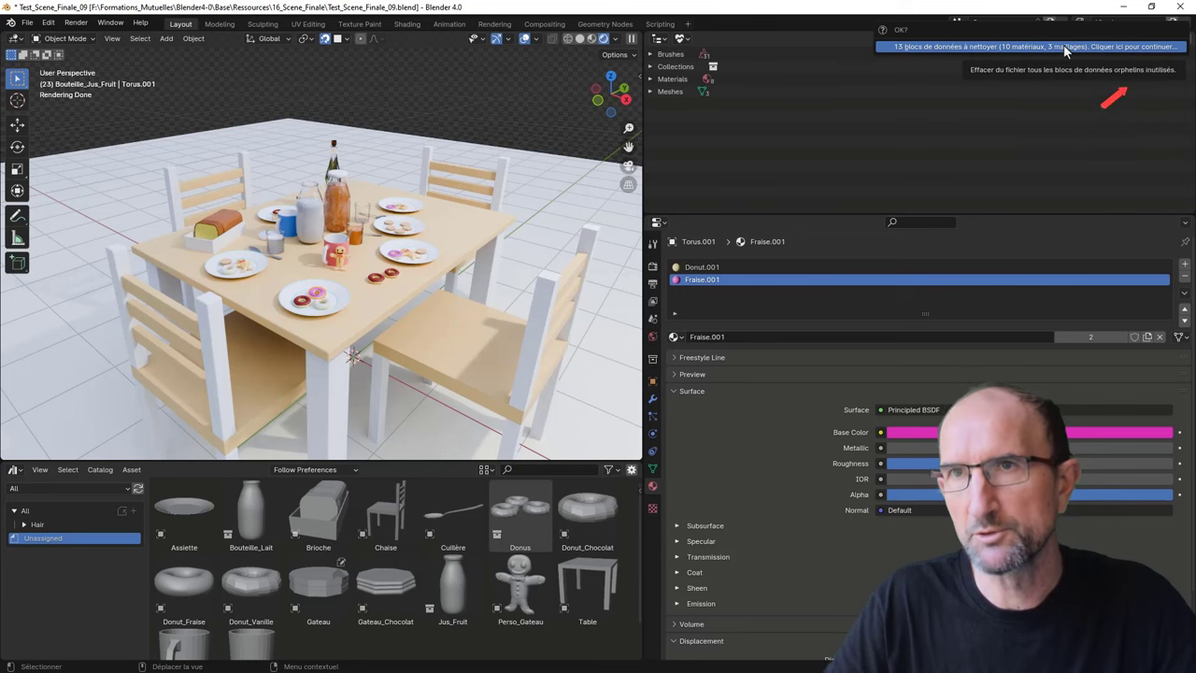
click(1158, 47)
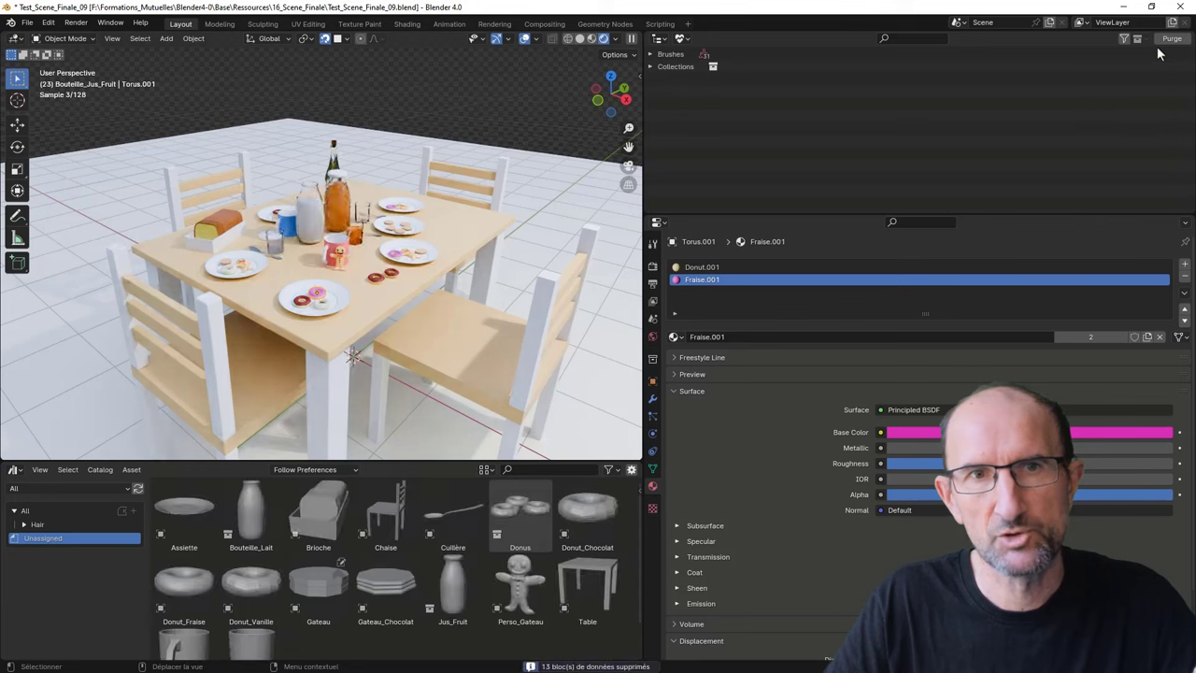
middle_drag(458, 308, 480, 304)
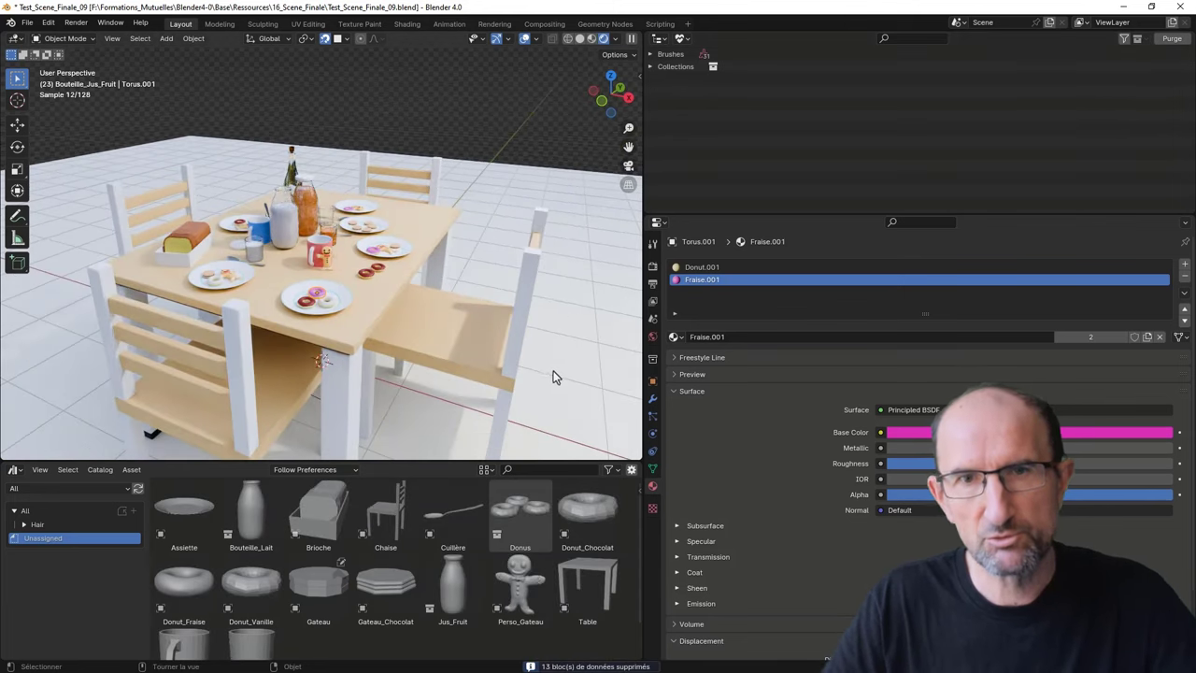
middle_drag(429, 343, 471, 338)
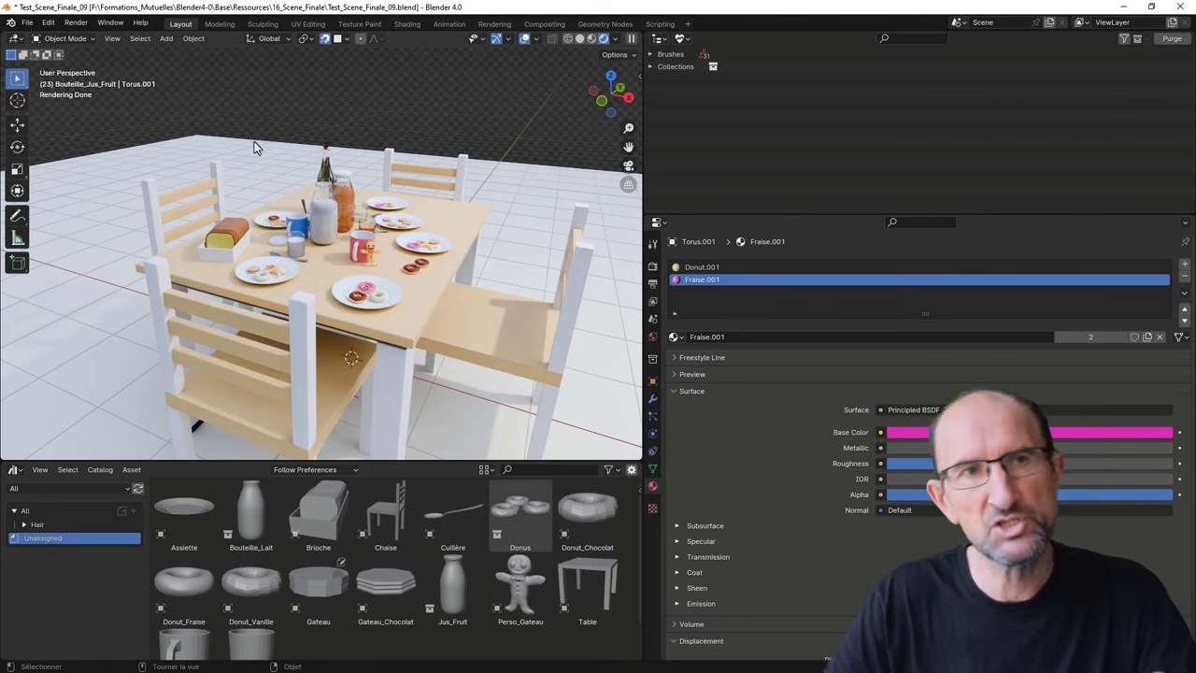
click(27, 23)
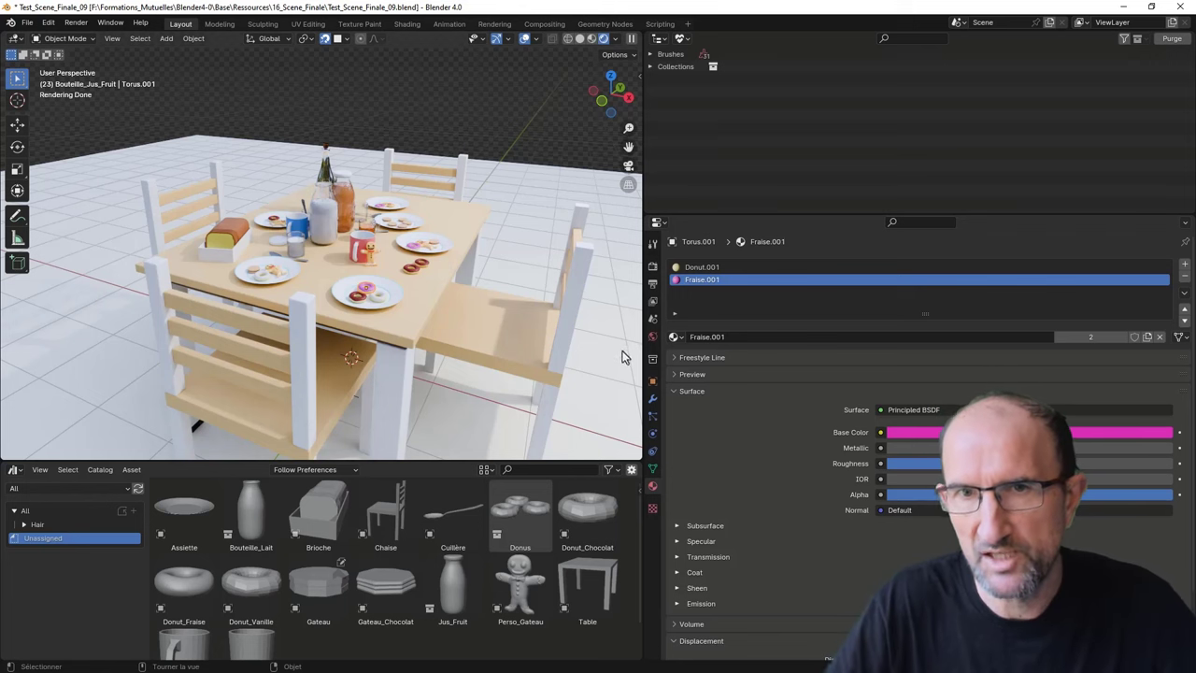
click(673, 337)
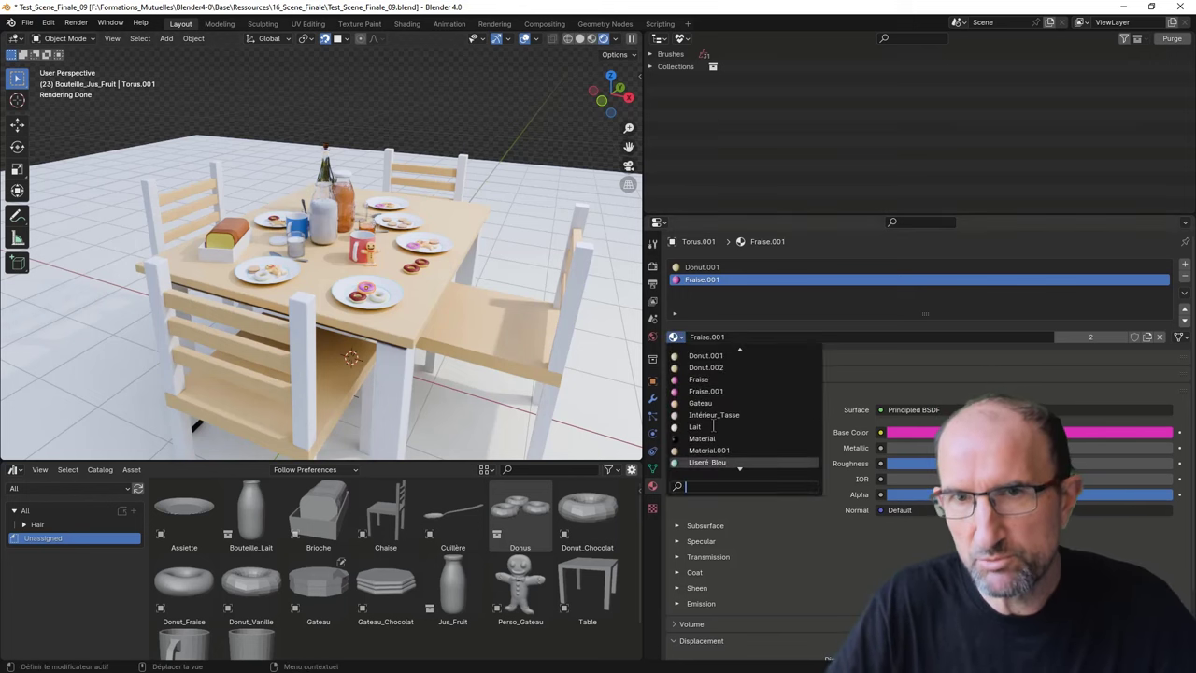
scroll(714, 420, down, 7)
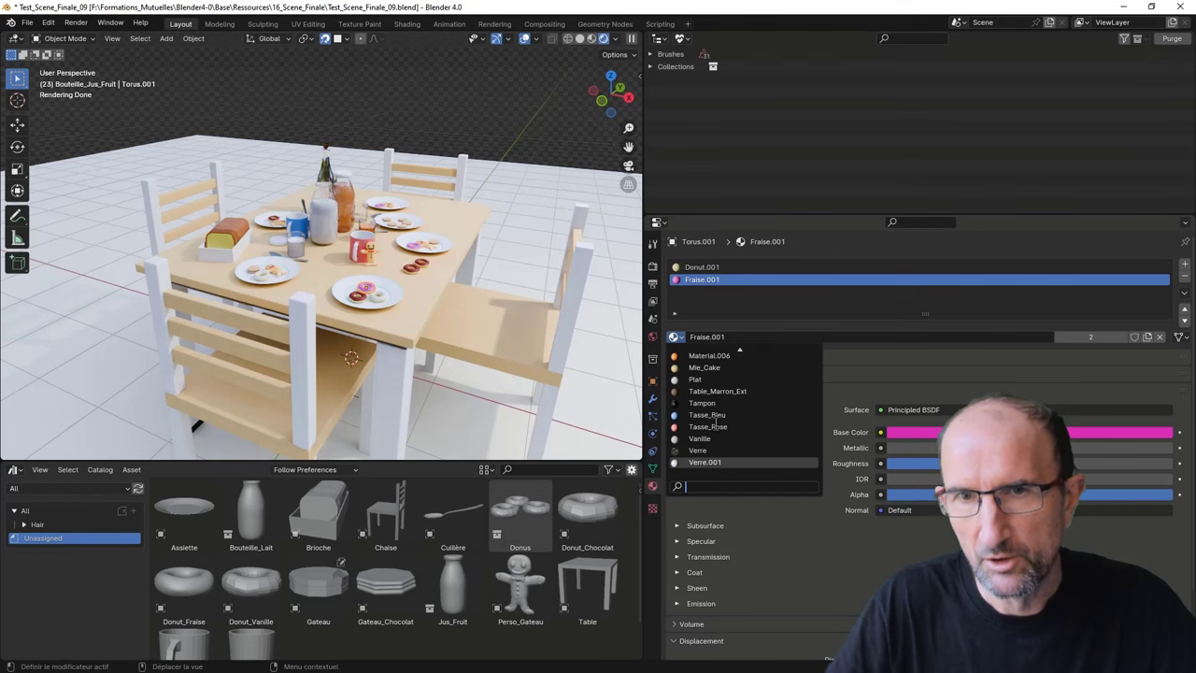
scroll(714, 421, up, 5)
scroll(718, 420, up, 5)
scroll(719, 421, up, 5)
scroll(724, 423, up, 5)
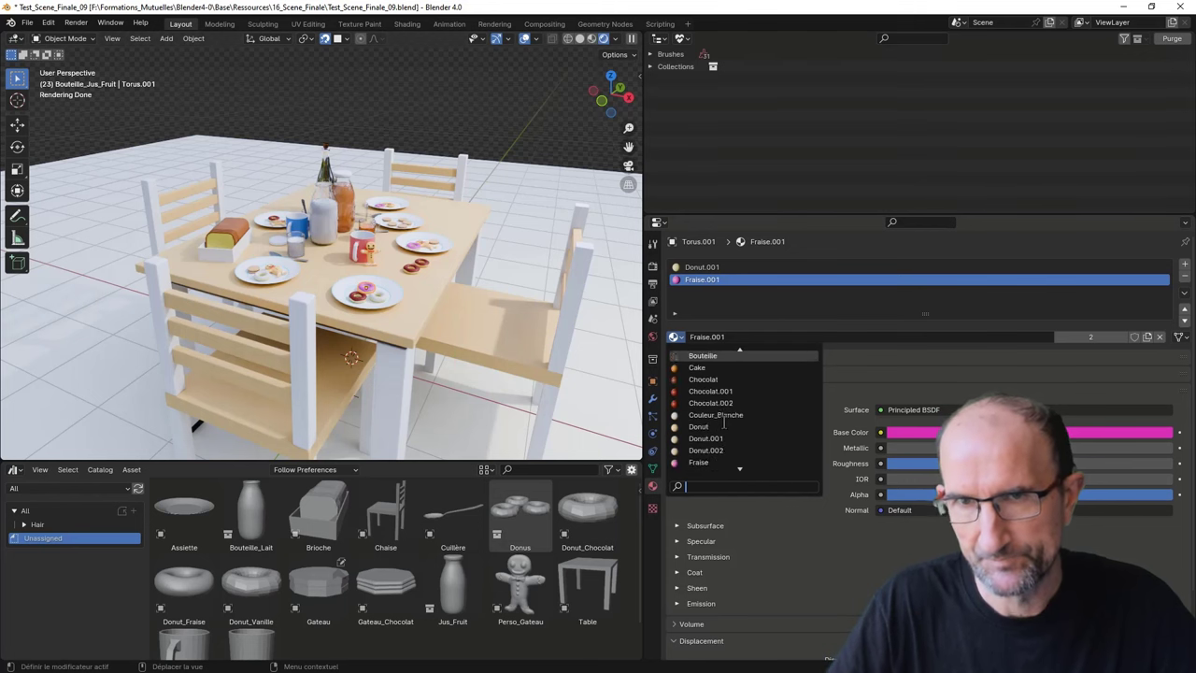
scroll(724, 423, up, 2)
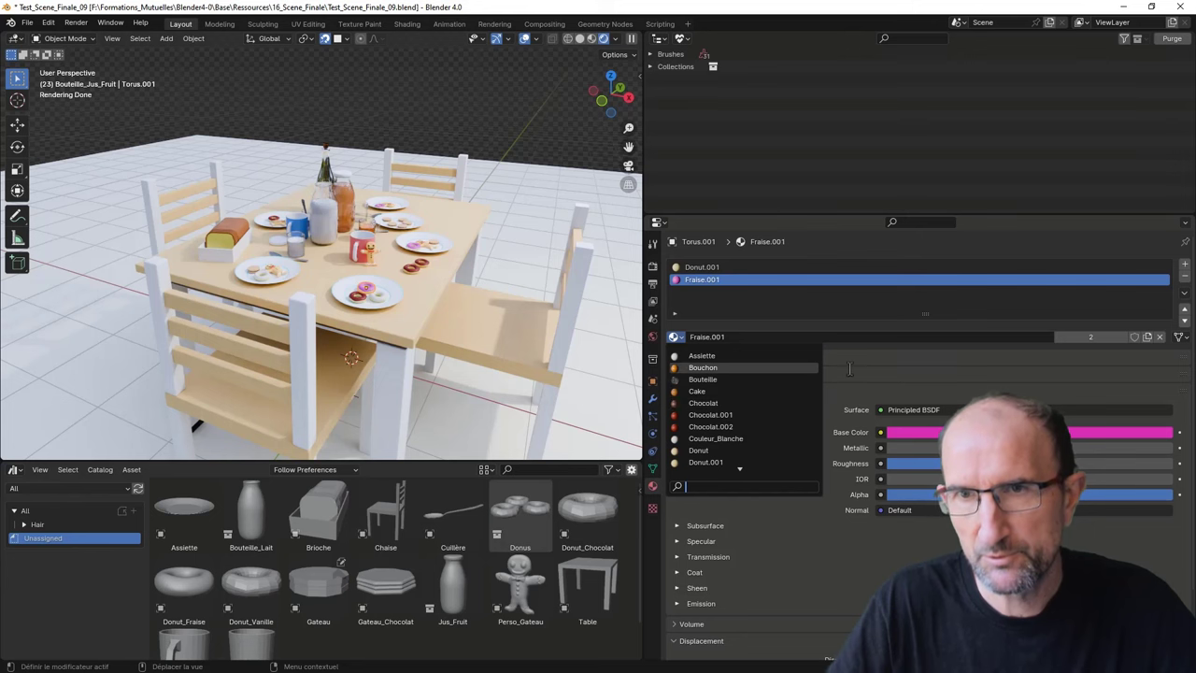
scroll(377, 245, up, 6)
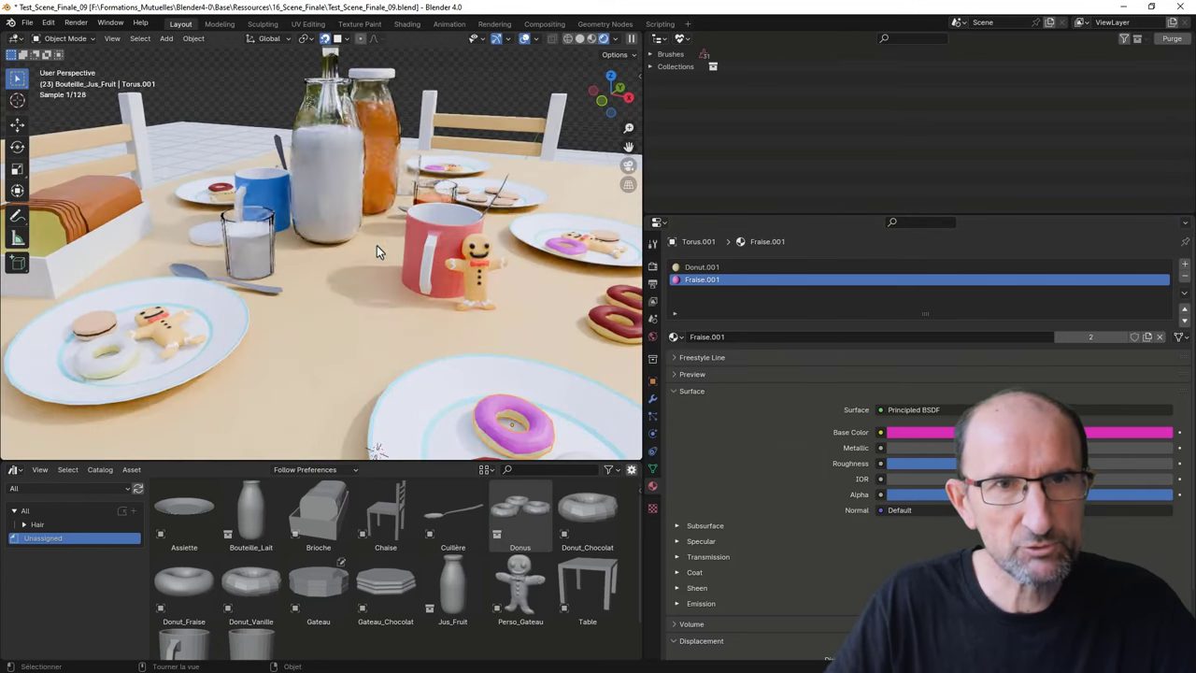
Duplicate the pink mug and place the copy to the left on the table.
click(434, 247)
key(g)
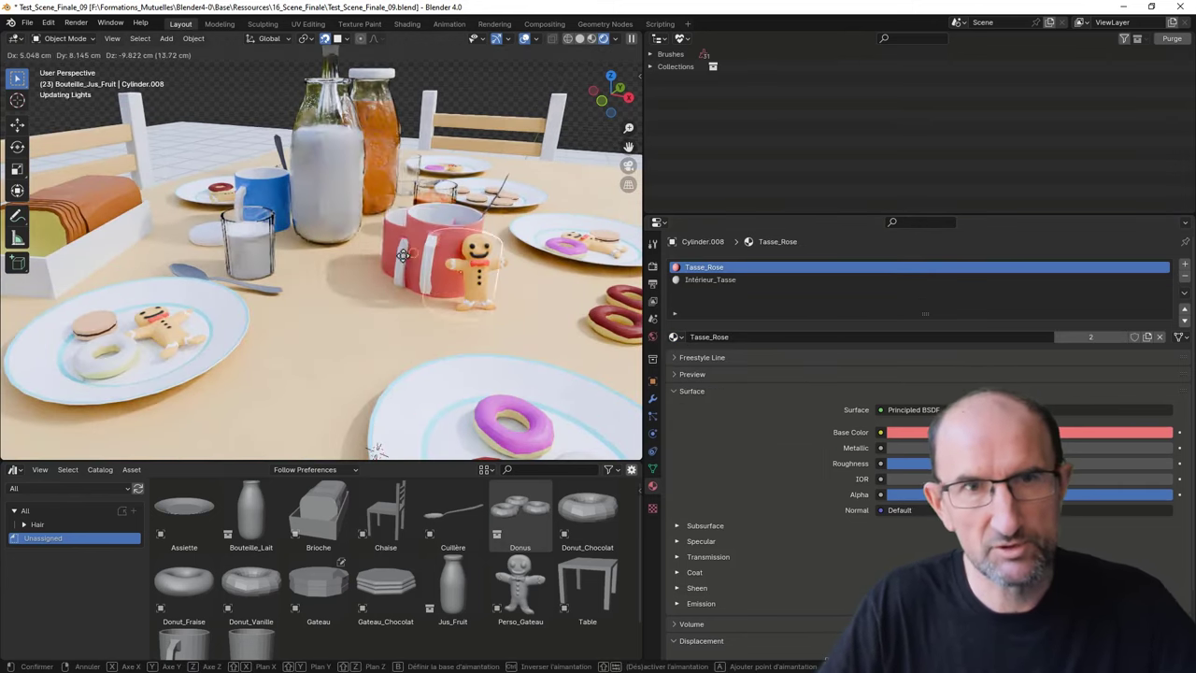
click(331, 329)
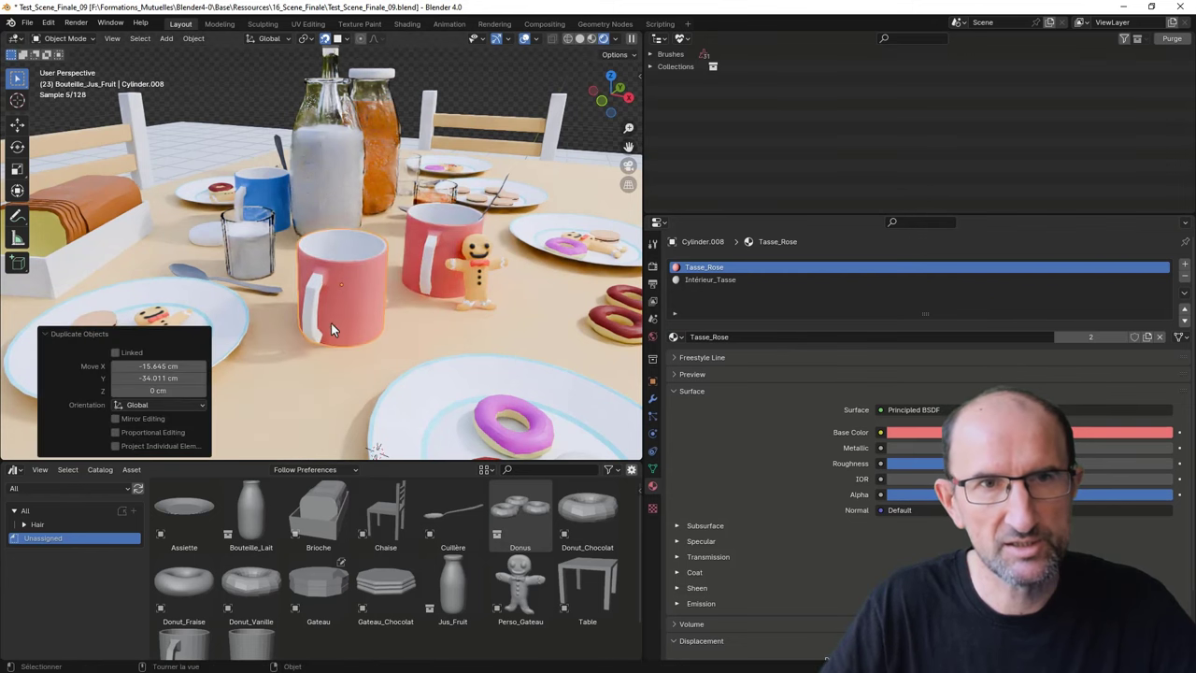
Give the copy a single-user green material named Tasse_Verte with a fake user.
click(1092, 337)
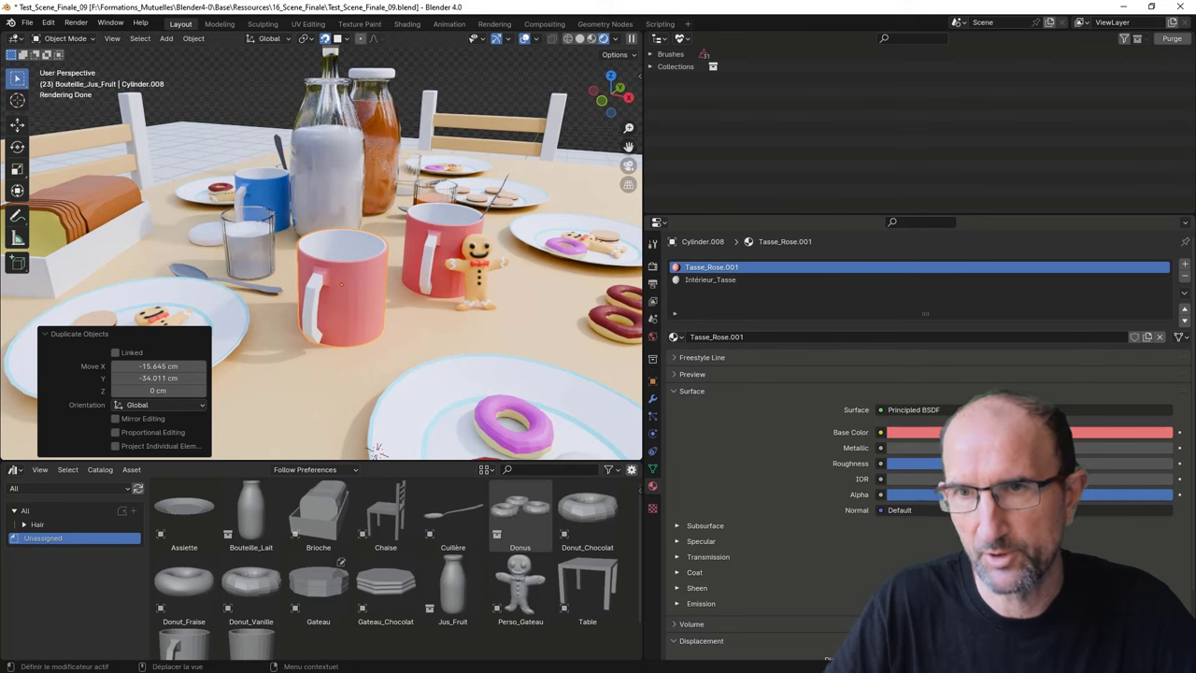
click(1121, 431)
drag(1121, 301, 1098, 280)
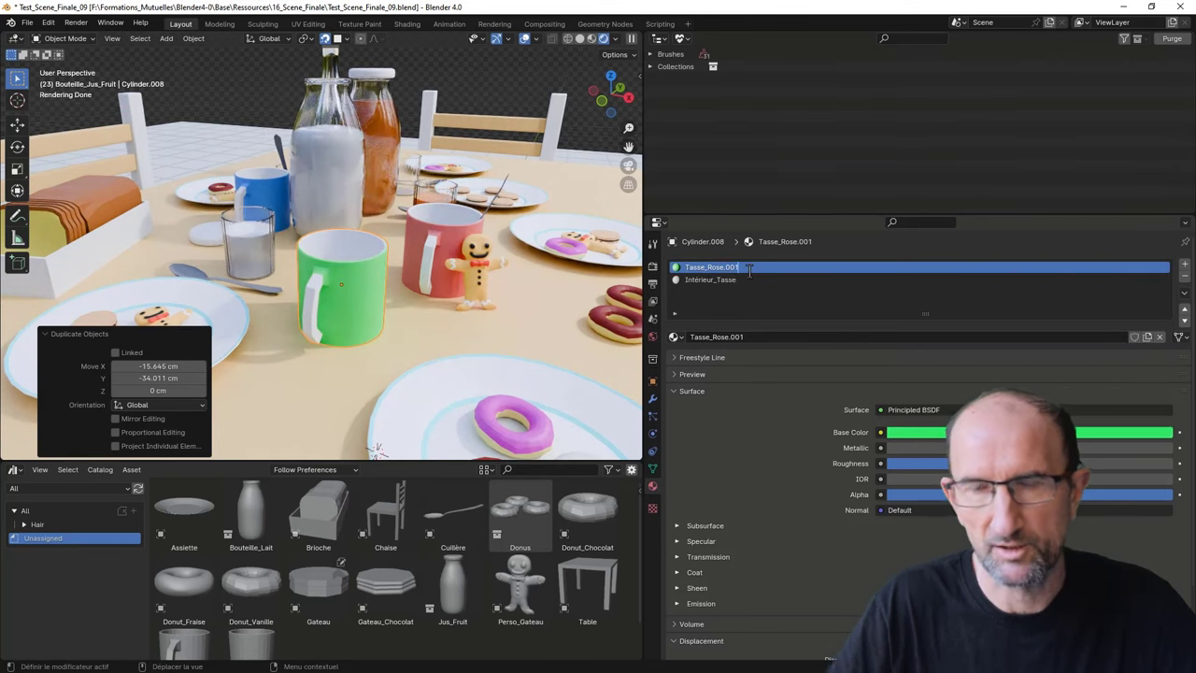
key(BackSpace)
key(BackSpace)
key(BackSpace)
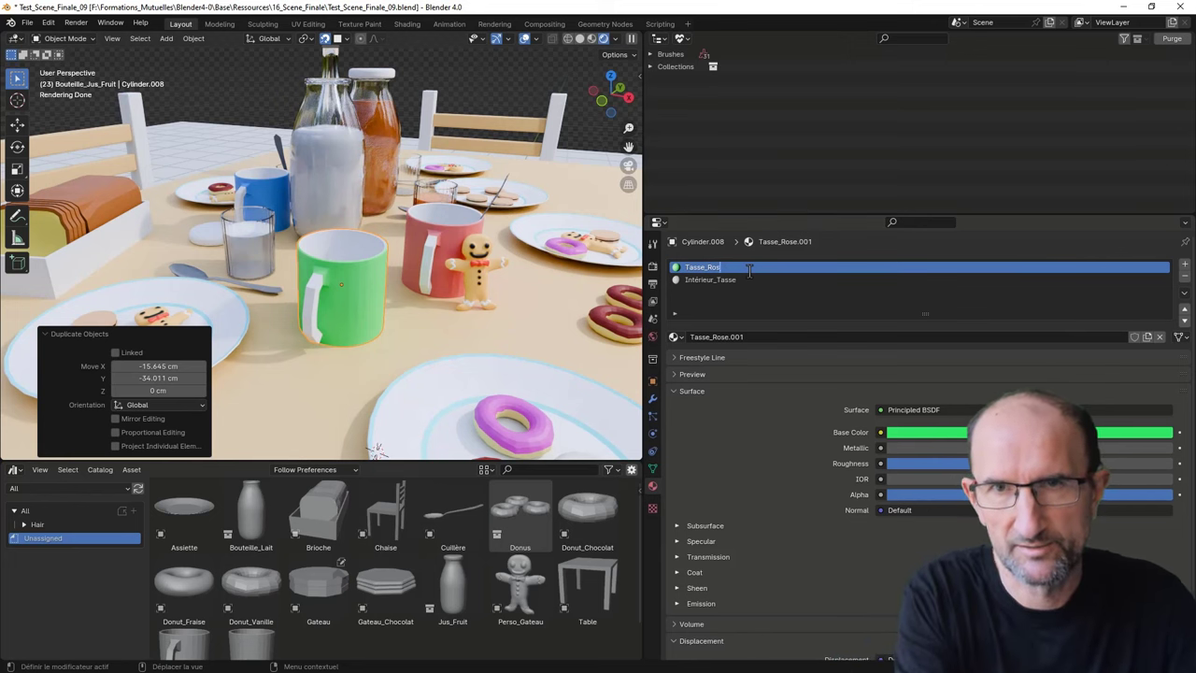
text(Verte)
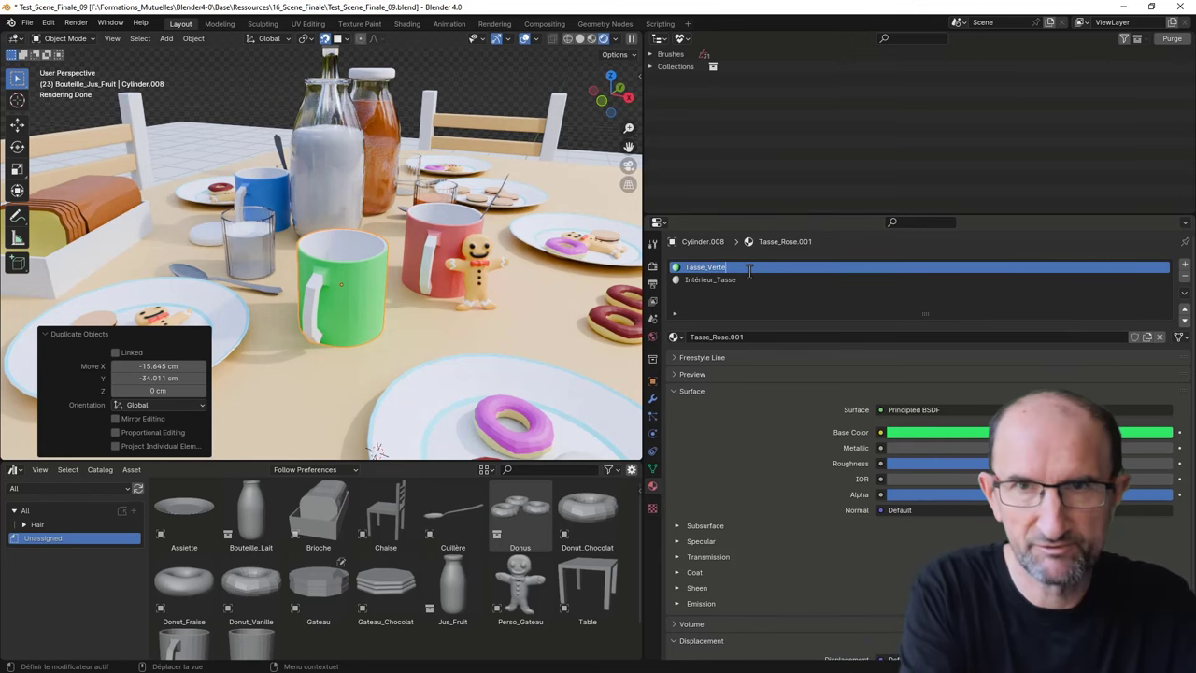
key(Return)
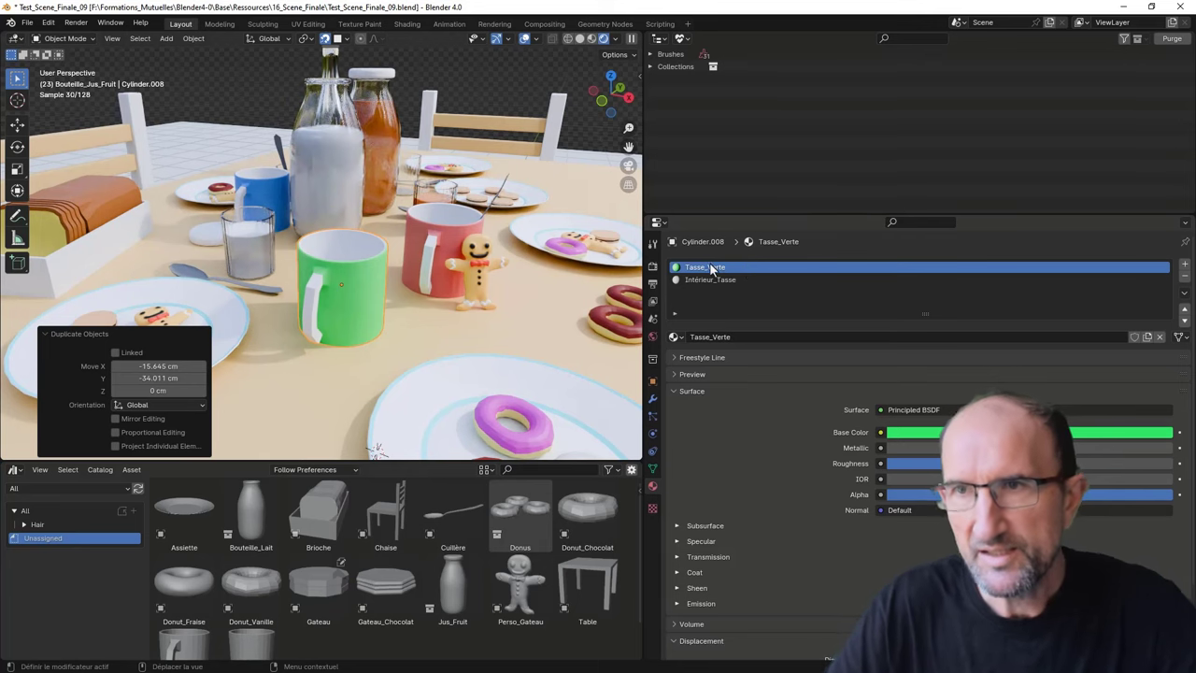
click(1135, 337)
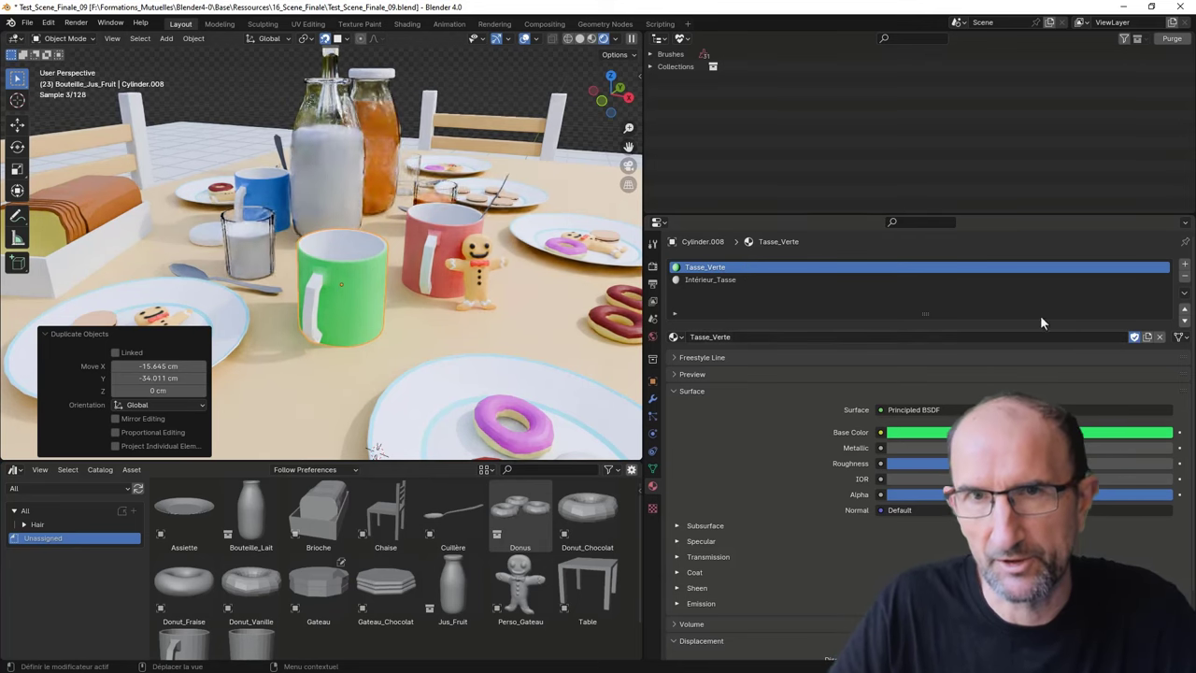
mouse_move(505, 271)
middle_down()
mouse_move(439, 257)
mouse_move(406, 284)
mouse_move(462, 252)
mouse_move(400, 287)
mouse_move(337, 292)
mouse_move(402, 301)
middle_up()
Delete the green mug copy, then check the file's material list from a plate.
key(Delete)
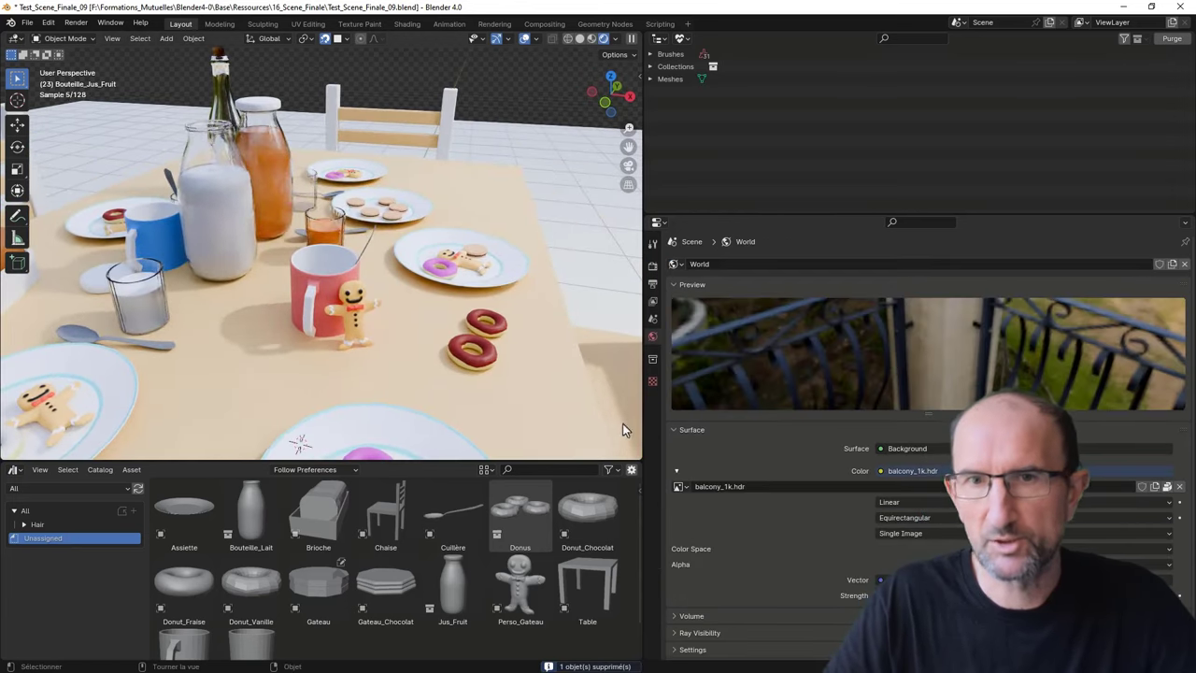
click(499, 296)
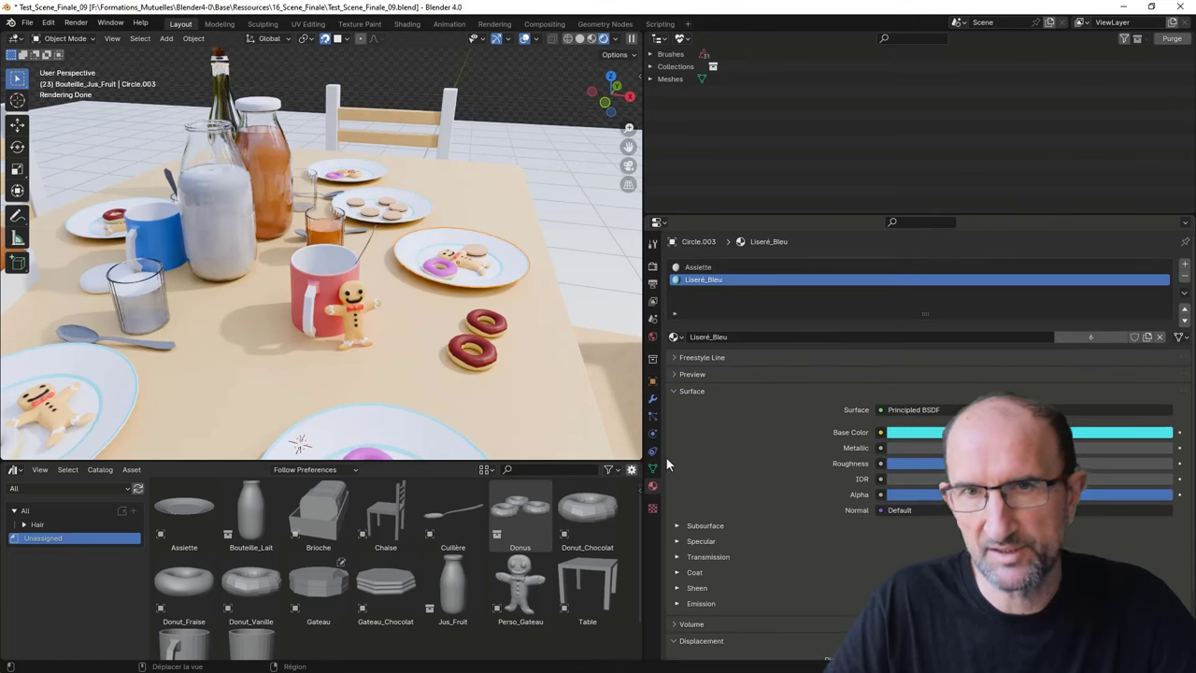
click(675, 338)
scroll(715, 429, down, 2)
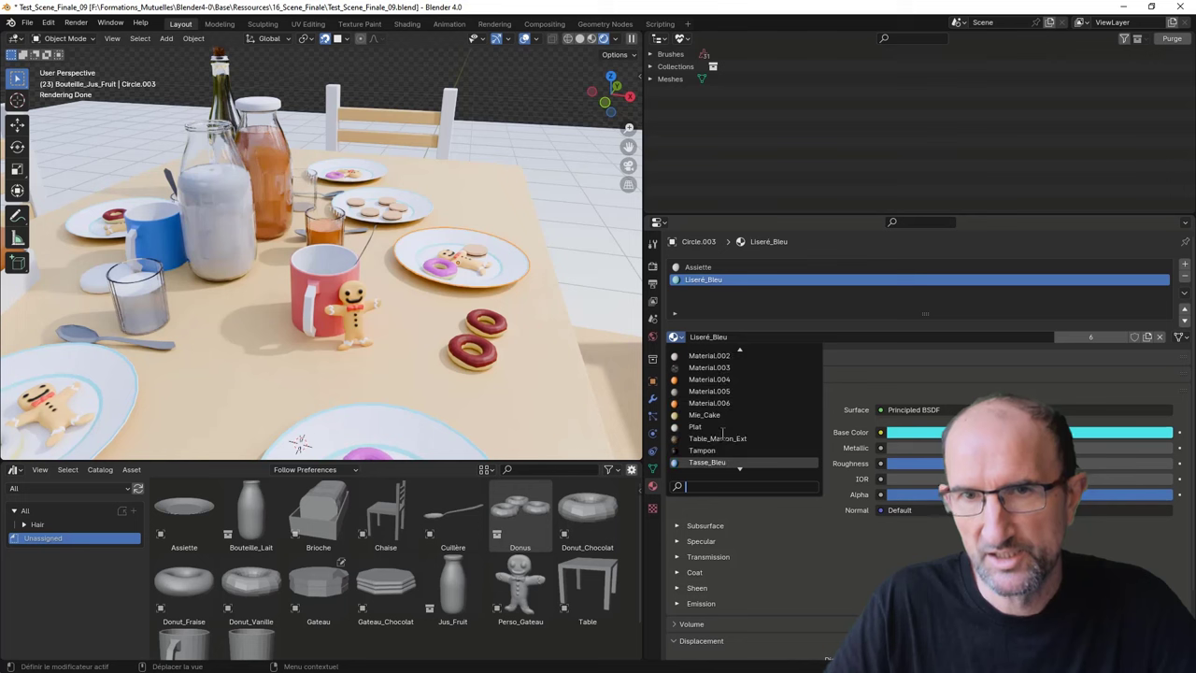
scroll(715, 434, down, 2)
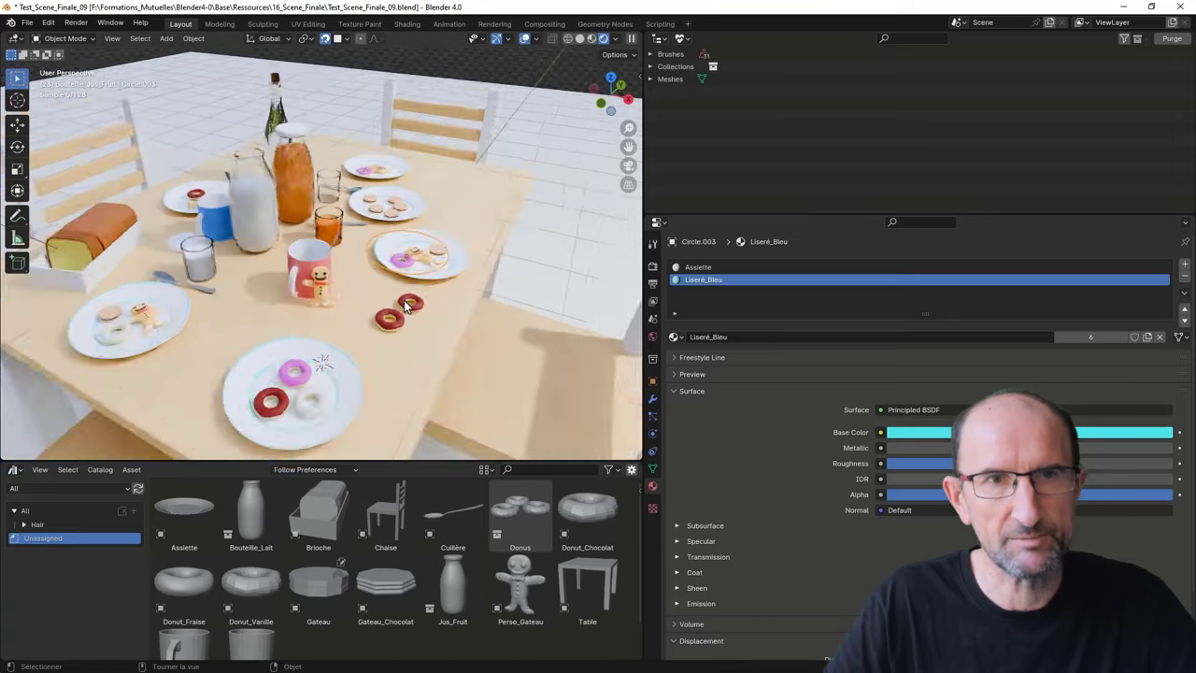
middle_drag(401, 318, 655, 117)
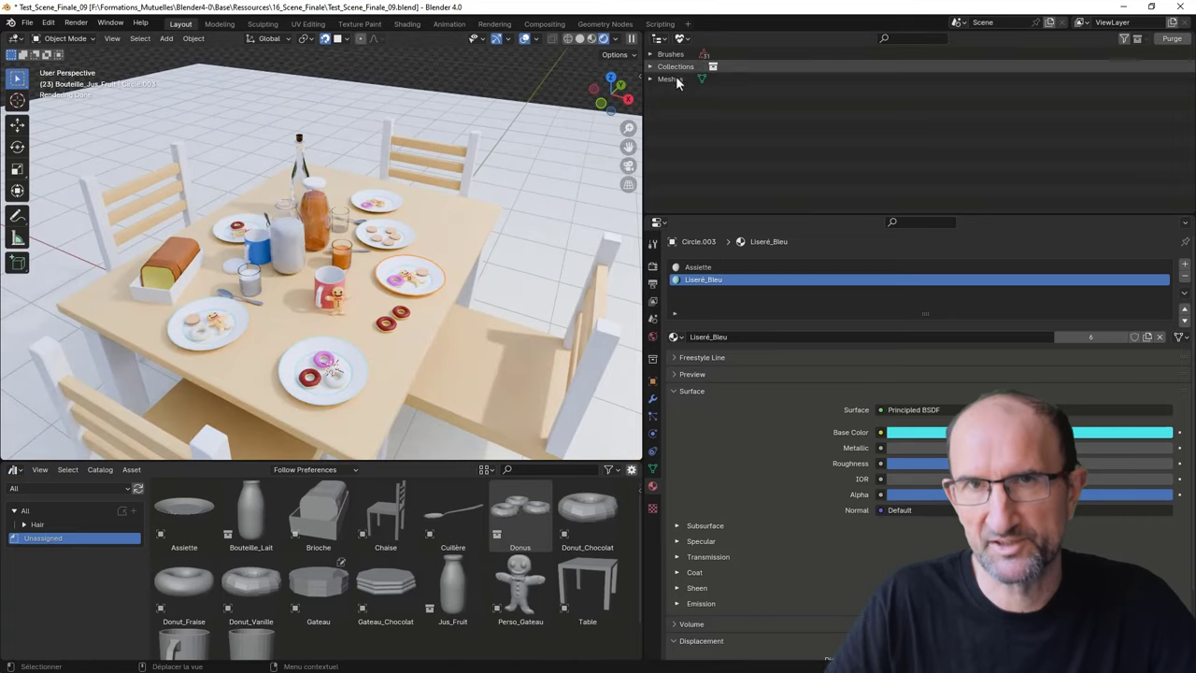
Purge the single orphan mesh left behind by the deleted green mug.
click(1172, 39)
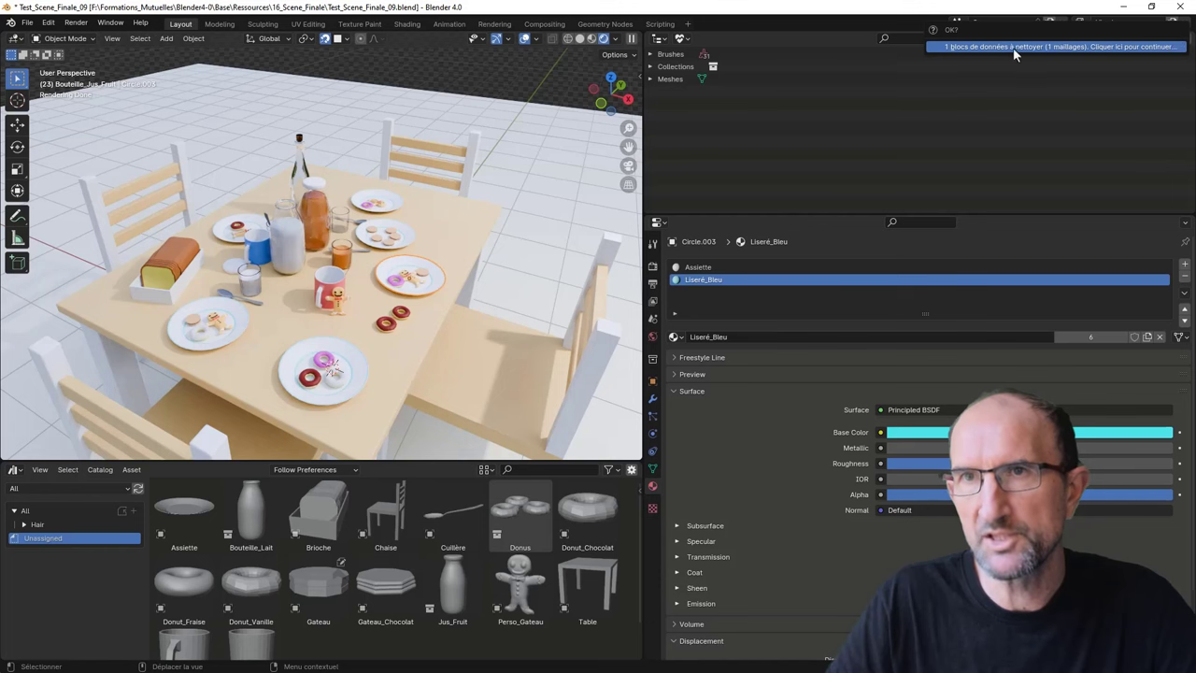
click(1079, 46)
middle_drag(458, 357, 450, 342)
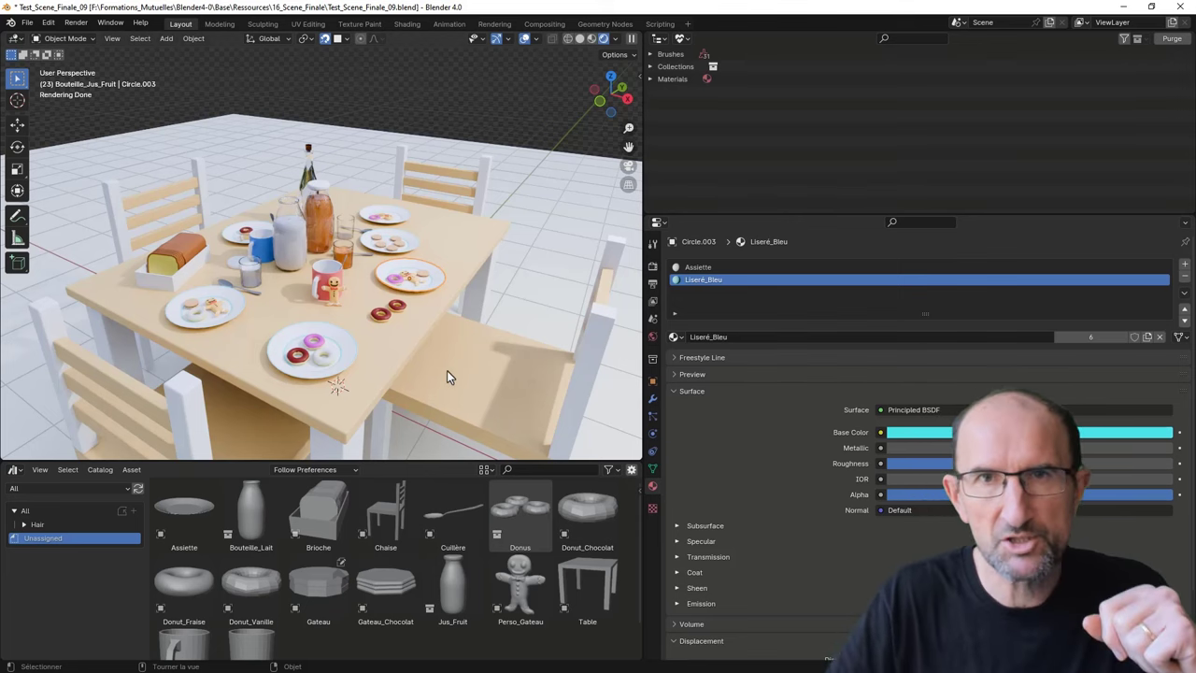
click(673, 337)
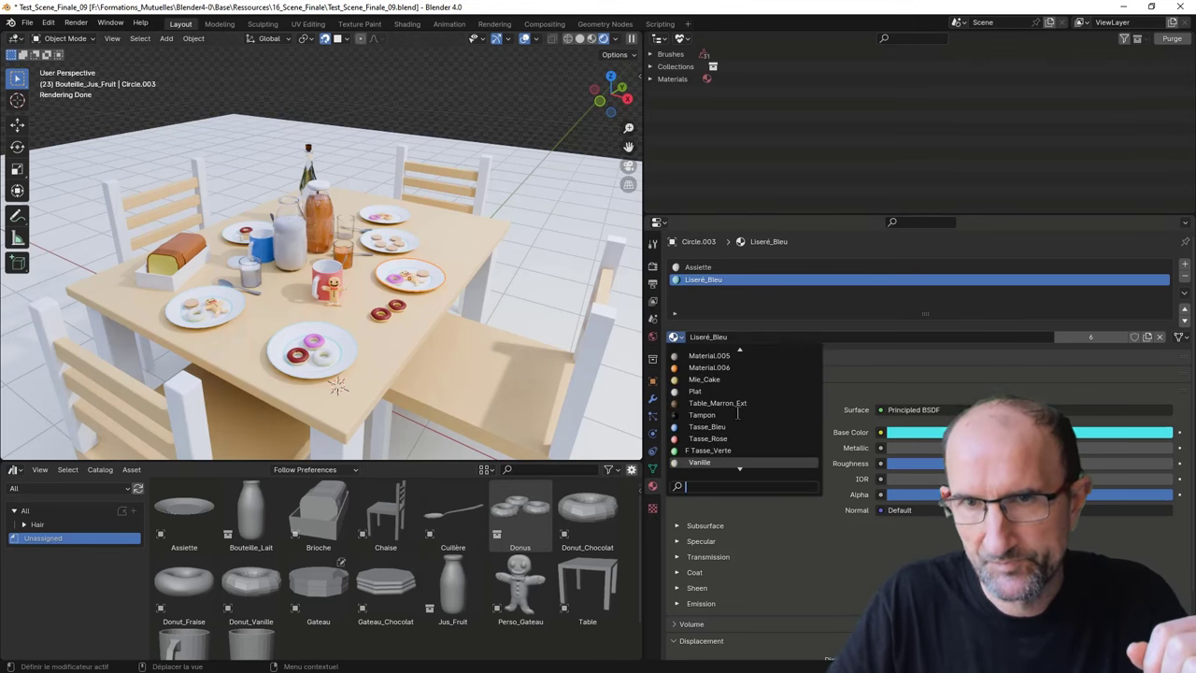
scroll(719, 439, down, 1)
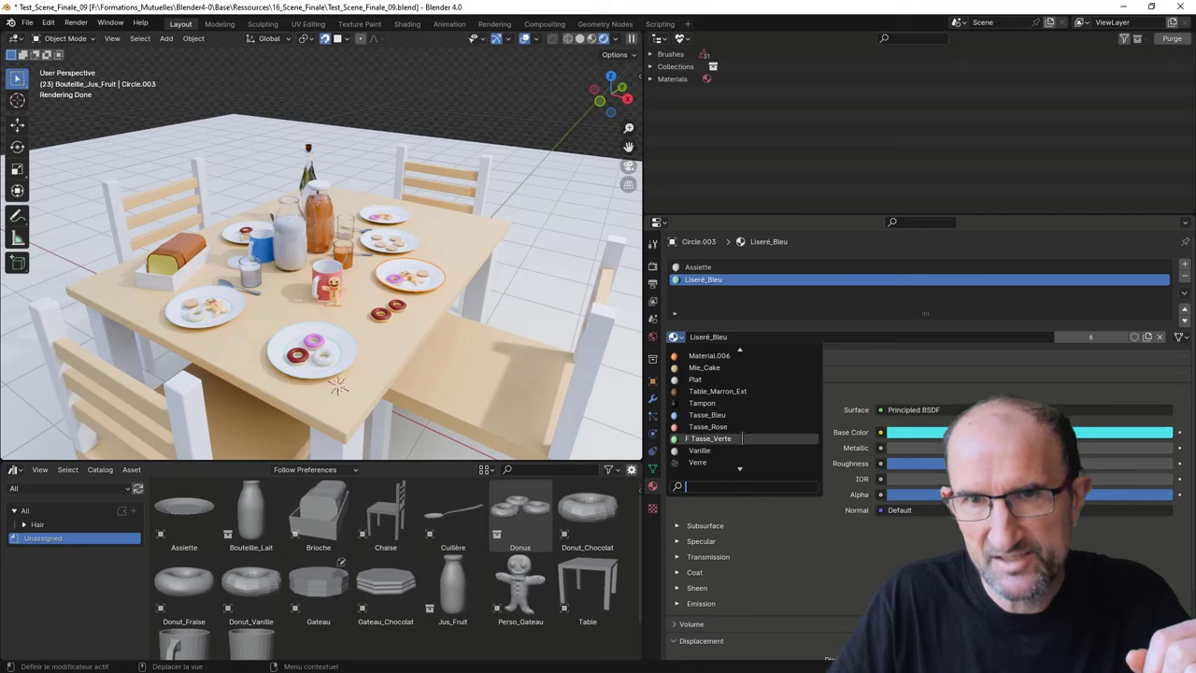
click(830, 381)
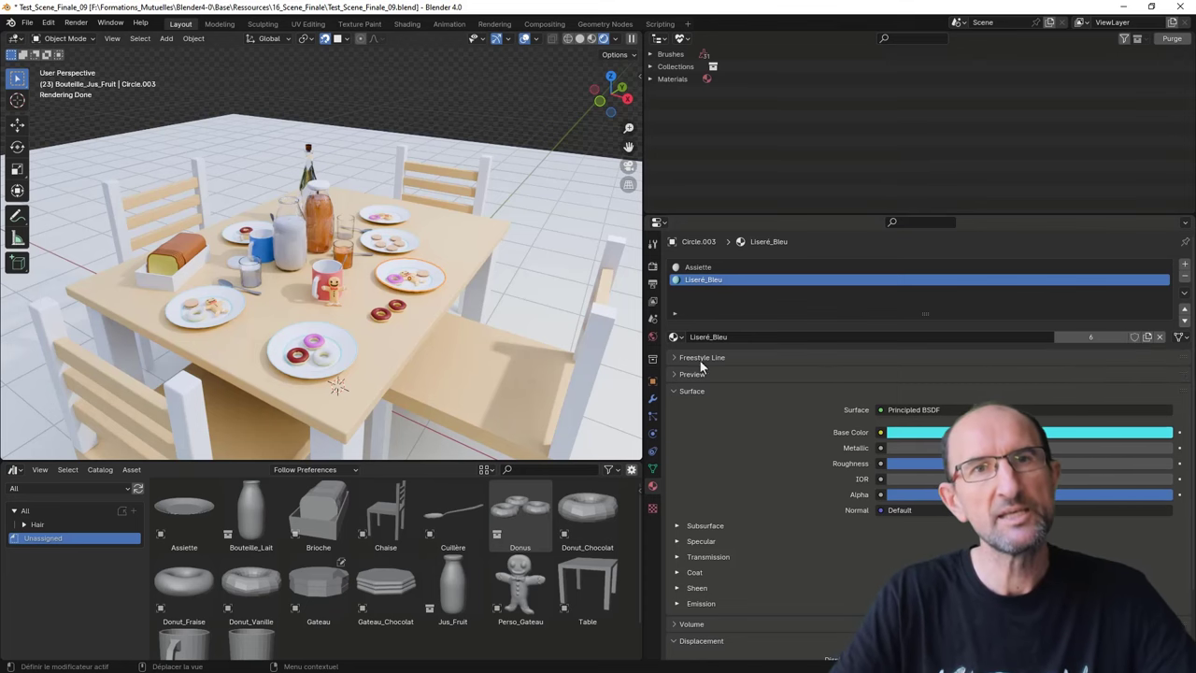
middle_drag(489, 326, 520, 325)
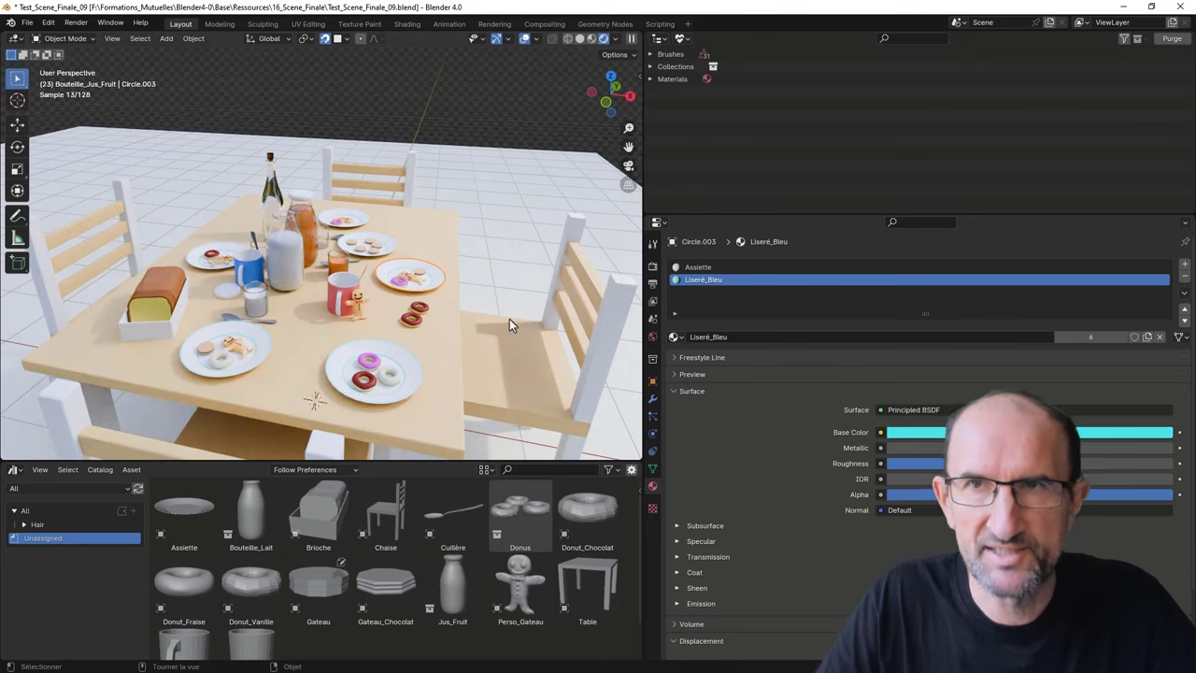